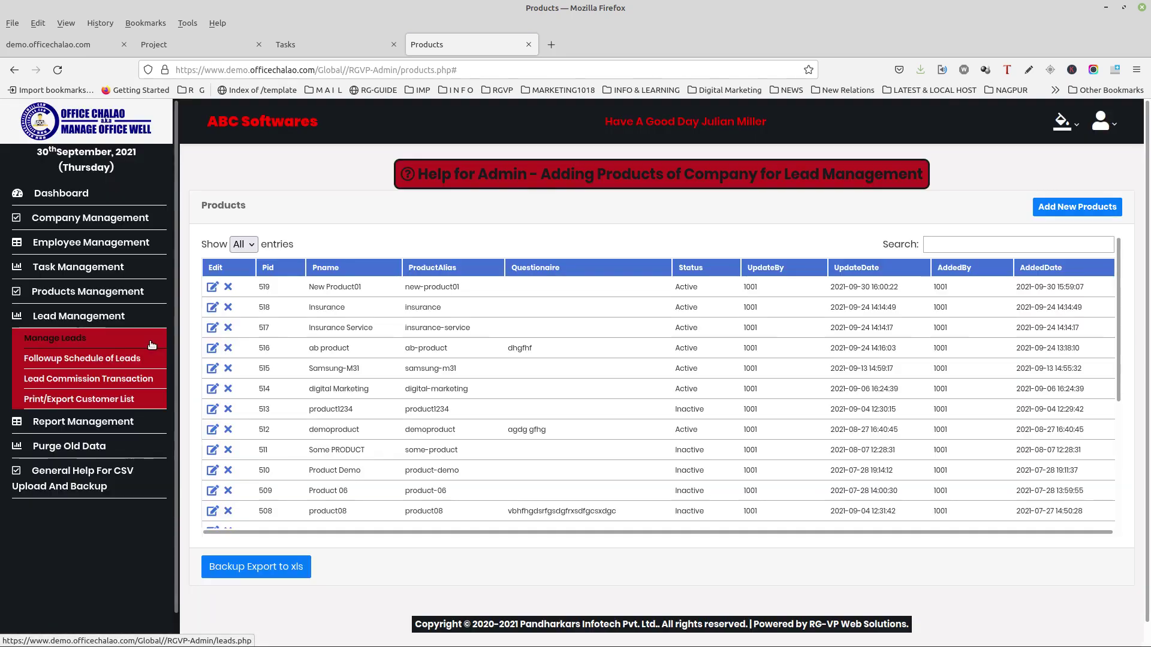
# Step: Open the Manage Leads page from Lead Management in the sidebar
pyautogui.click(152, 340)
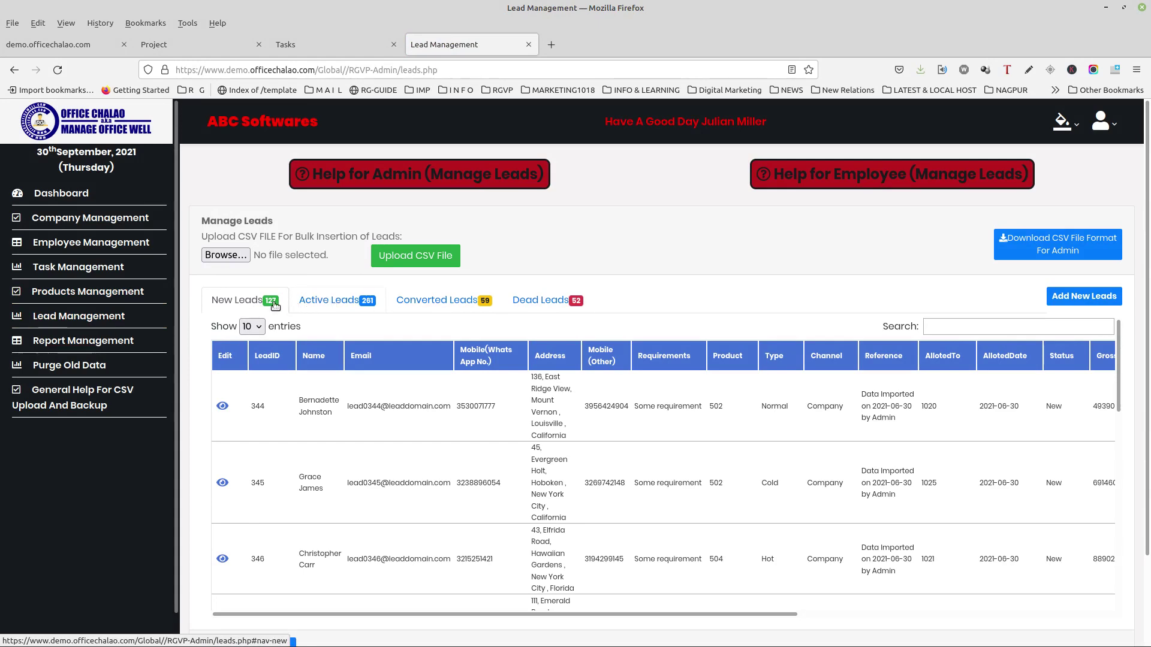
# Step: Browse the Active, Converted, Dead and New Leads tabs
pyautogui.click(359, 303)
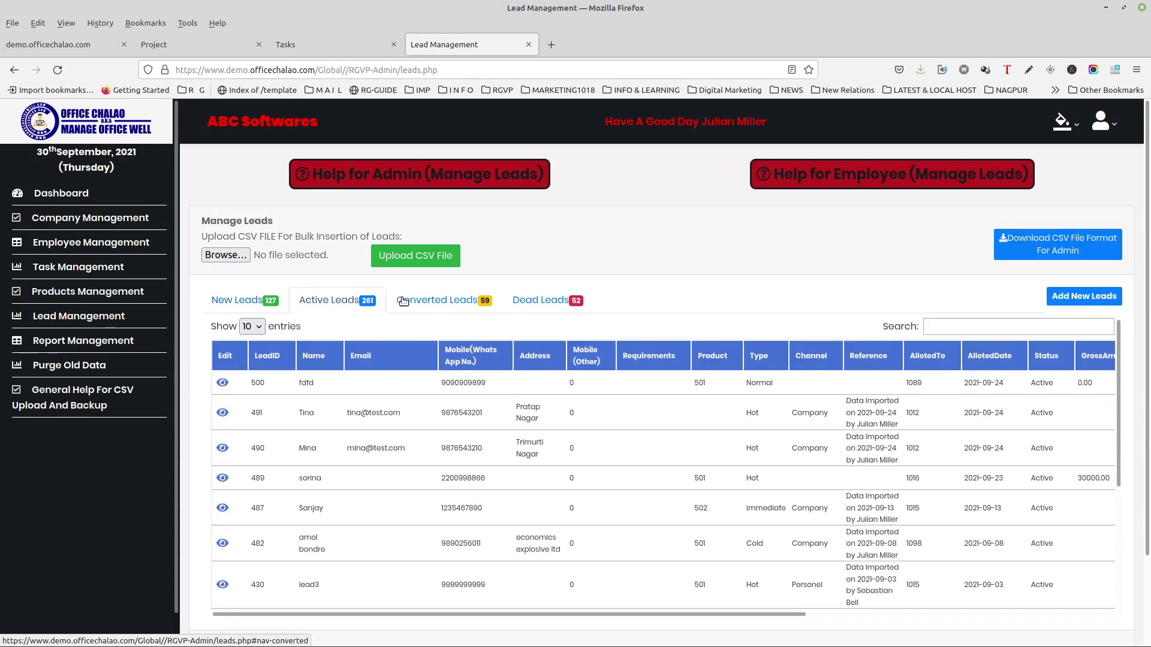
pyautogui.click(408, 302)
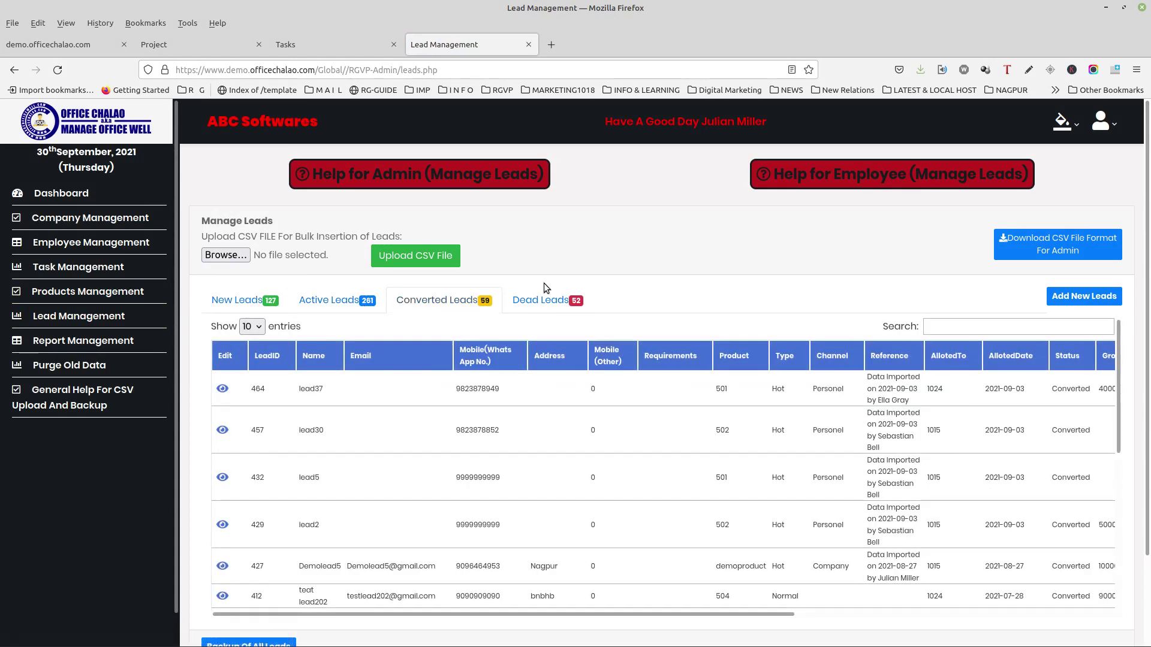
pyautogui.click(540, 299)
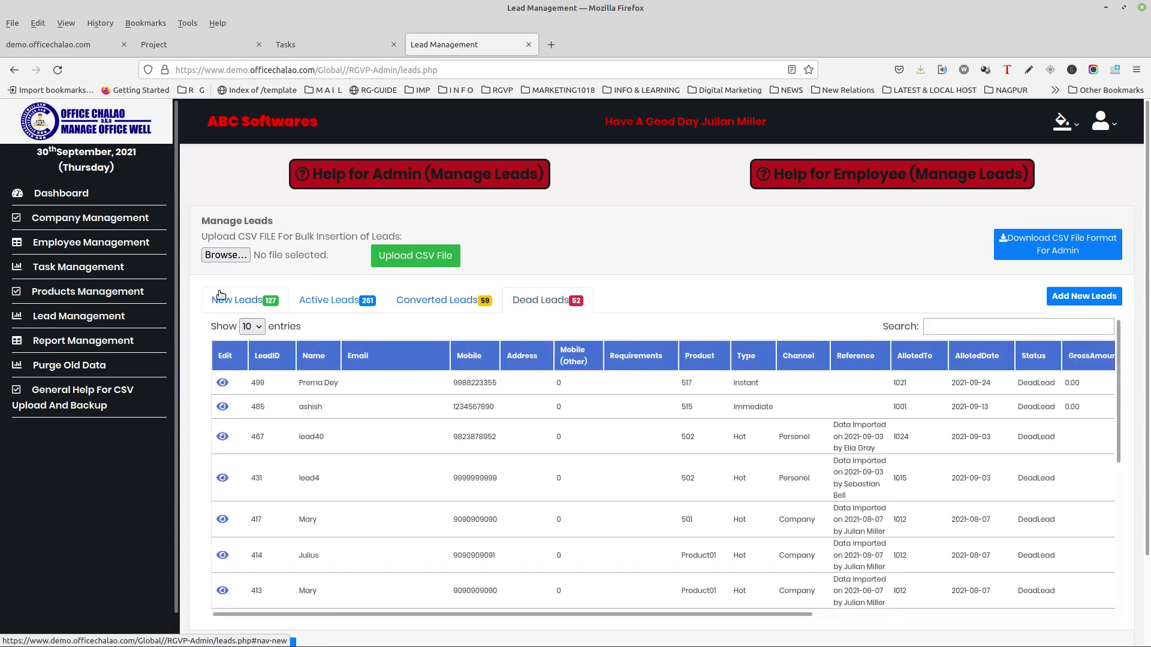
pyautogui.click(220, 296)
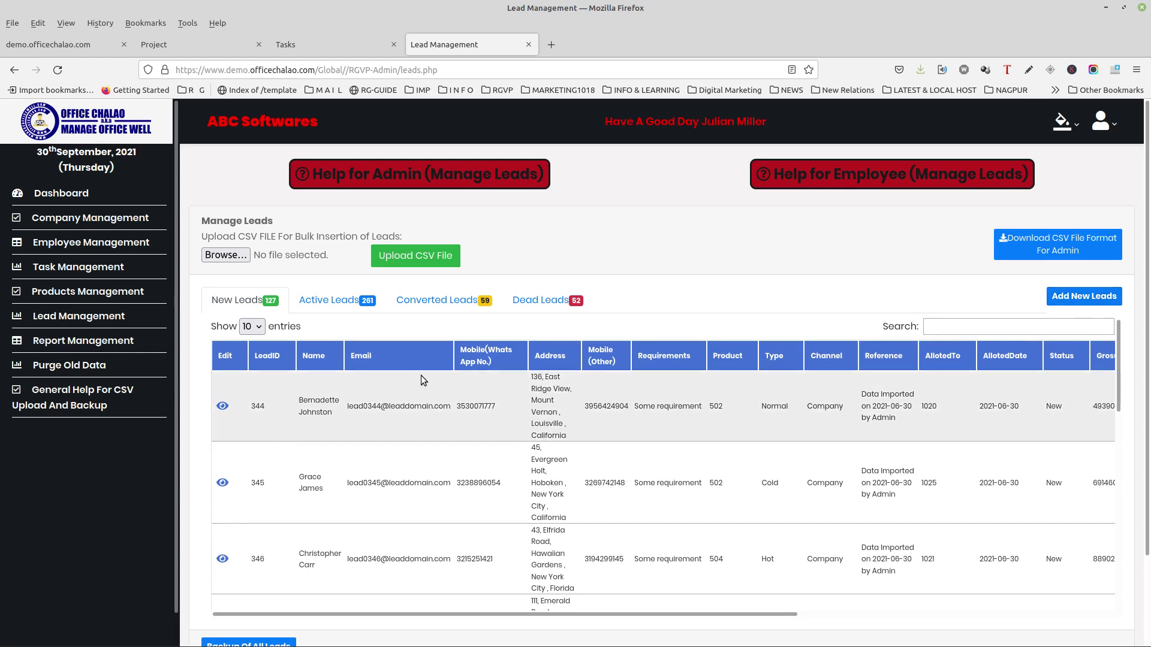
# Step: Revisit Active, Converted and Dead Leads, then bring up the admin help for Manage Leads
pyautogui.click(364, 309)
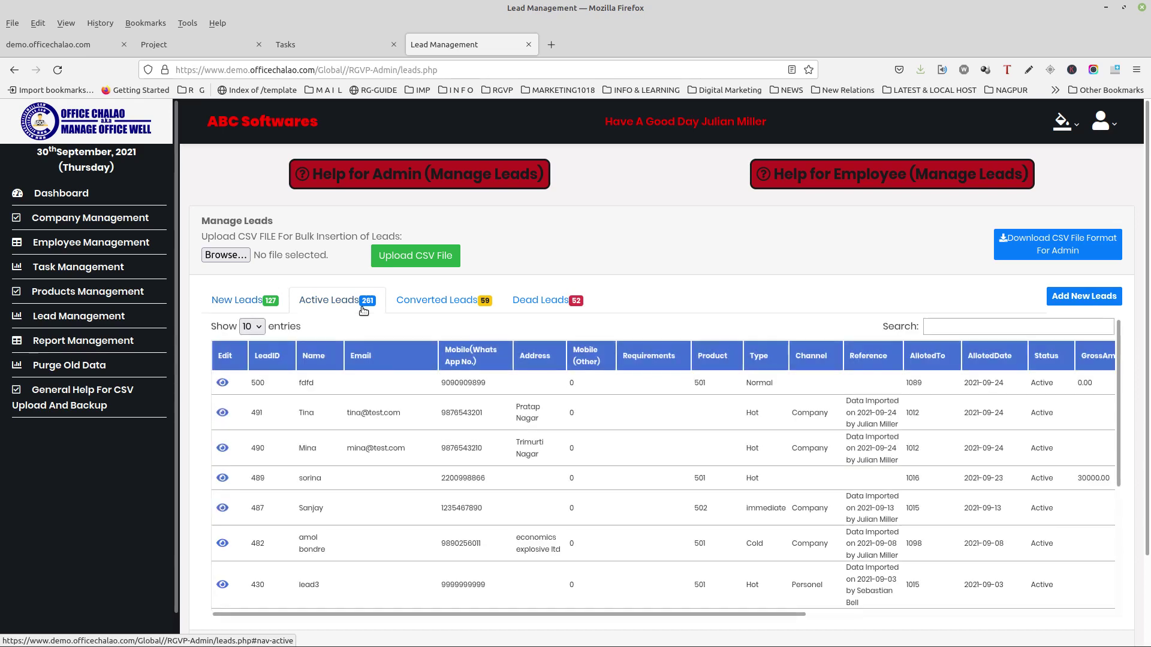
pyautogui.click(424, 304)
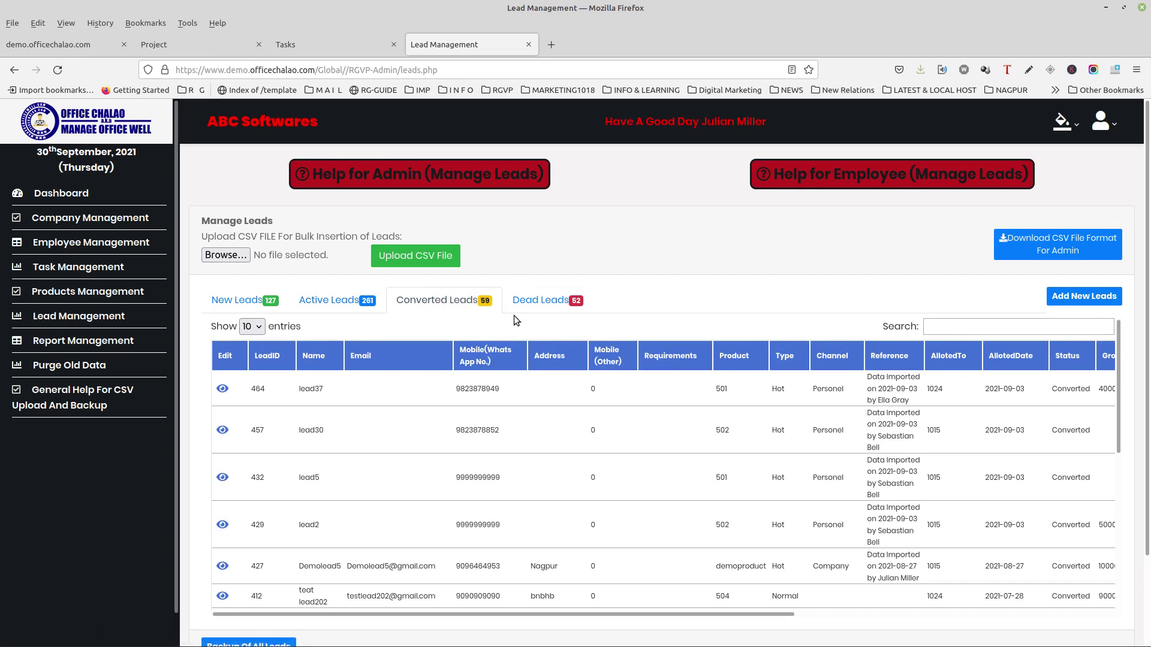
pyautogui.click(540, 298)
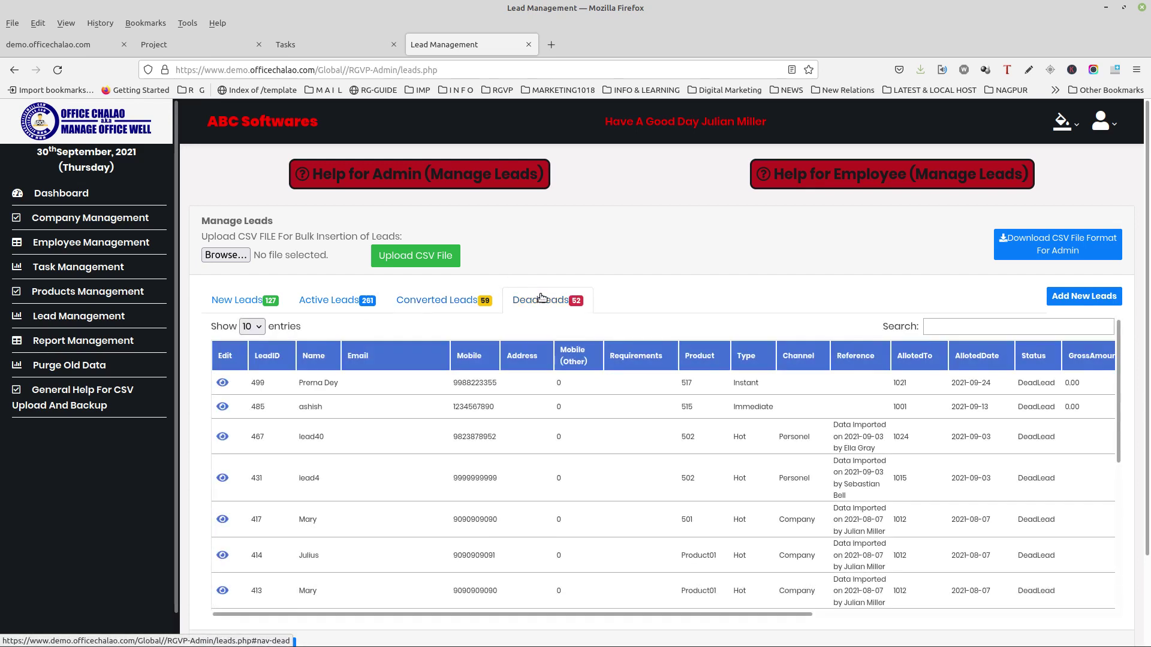
pyautogui.click(454, 167)
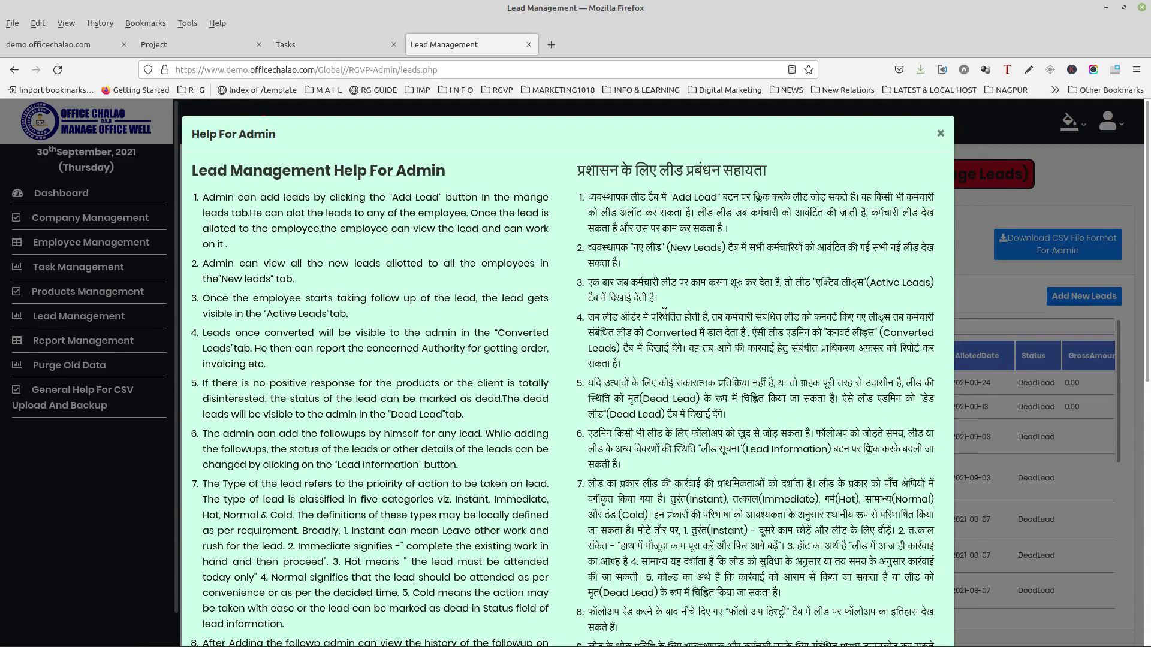
# Step: Read through the admin lead-management help and close it
pyautogui.scroll(-3, 664, 312)
pyautogui.scroll(-3, 664, 315)
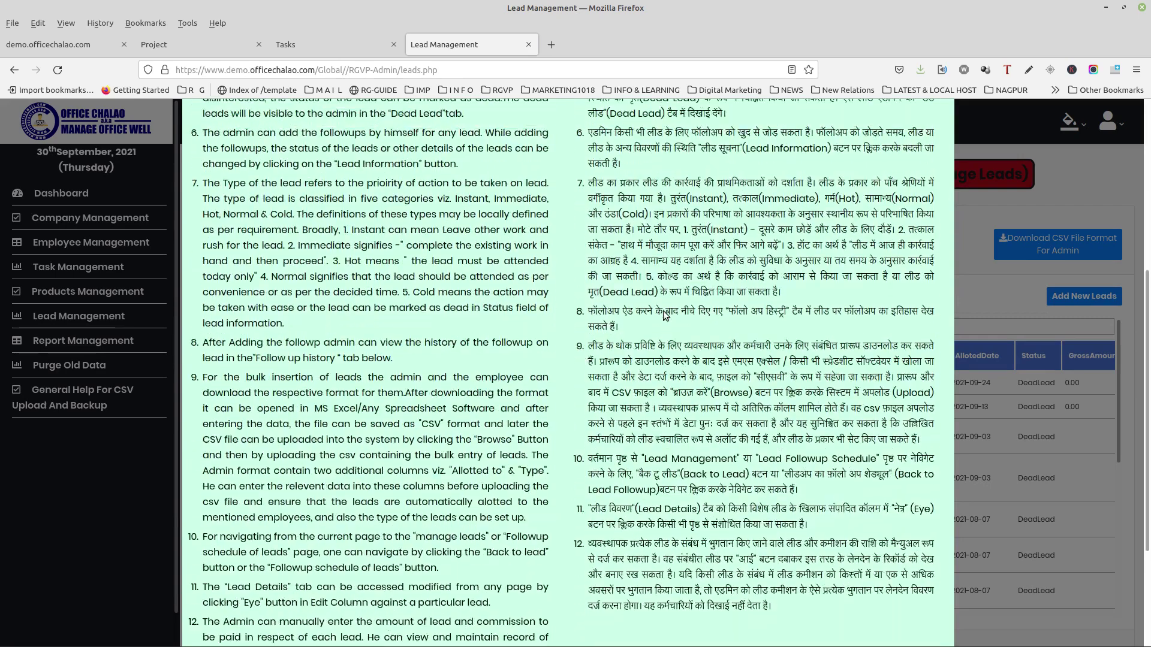
pyautogui.scroll(-2, 655, 316)
pyautogui.scroll(-1, 655, 316)
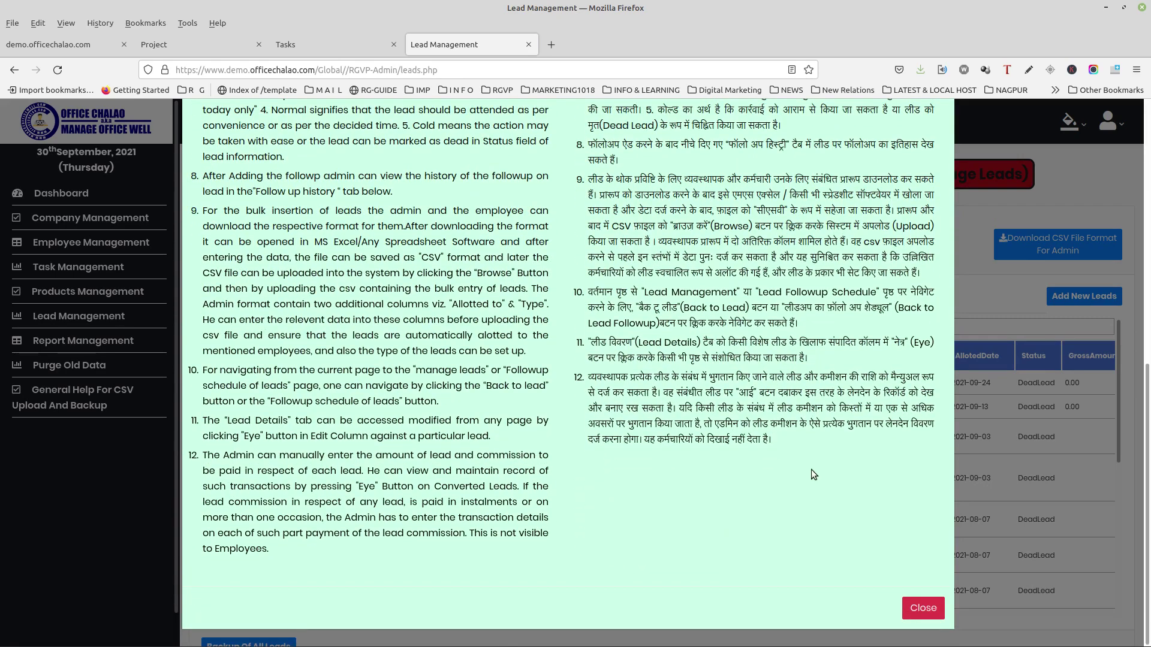
pyautogui.click(908, 616)
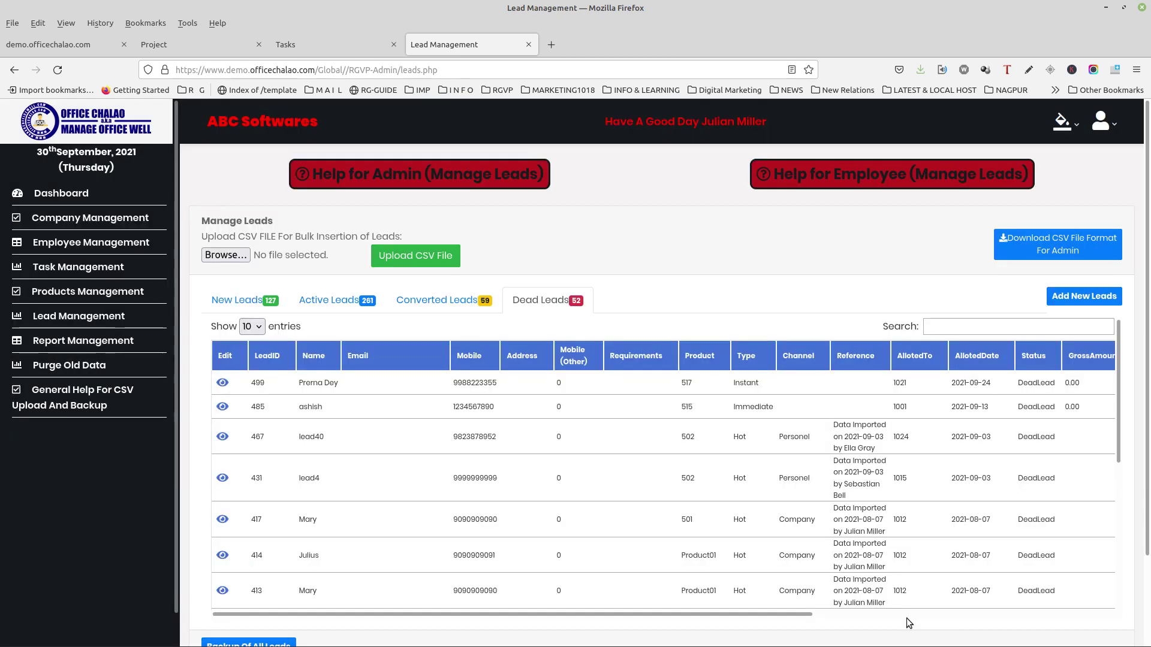
# Step: Read through the employee lead-management help and close it
pyautogui.click(861, 189)
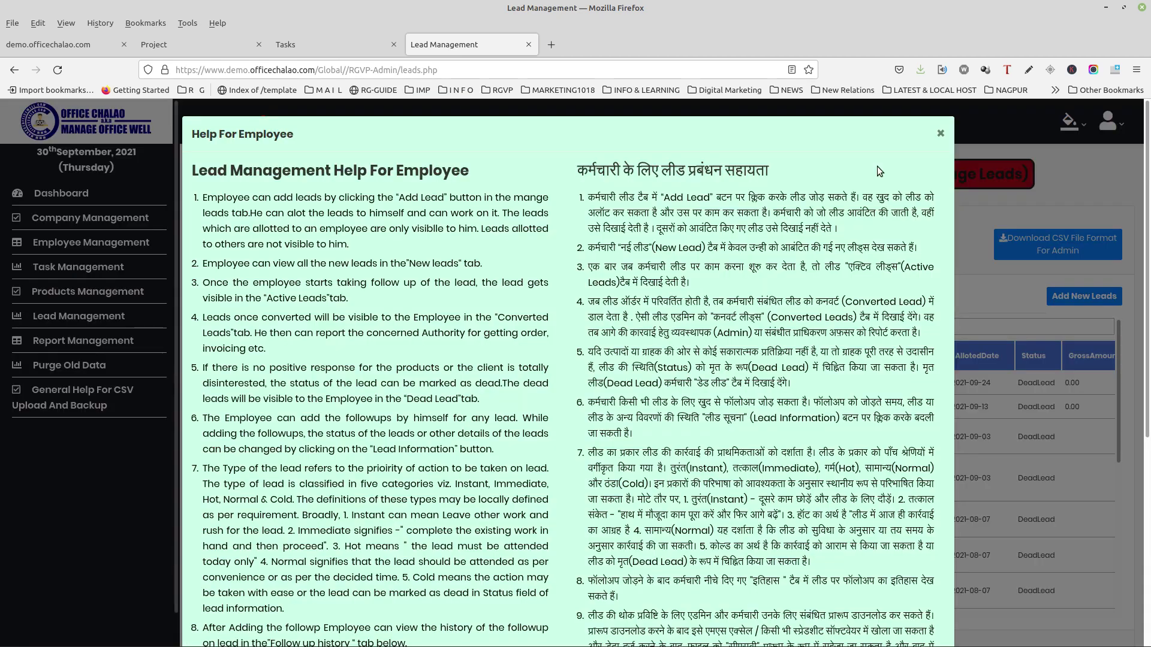
pyautogui.scroll(-3, 544, 265)
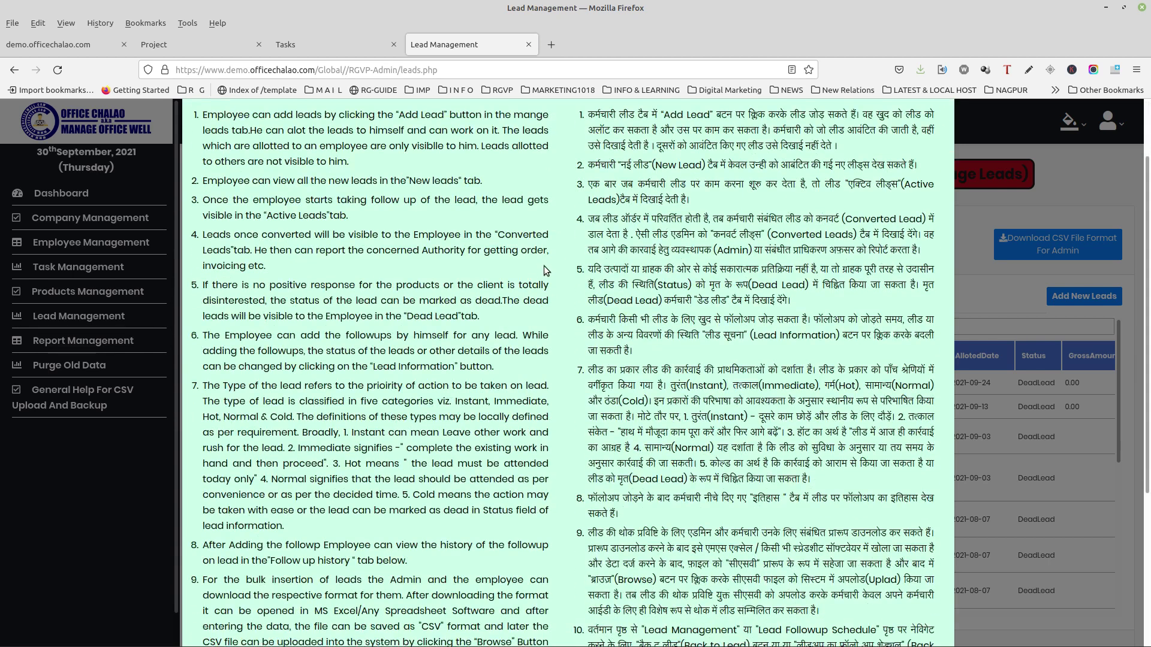
pyautogui.scroll(-3, 546, 266)
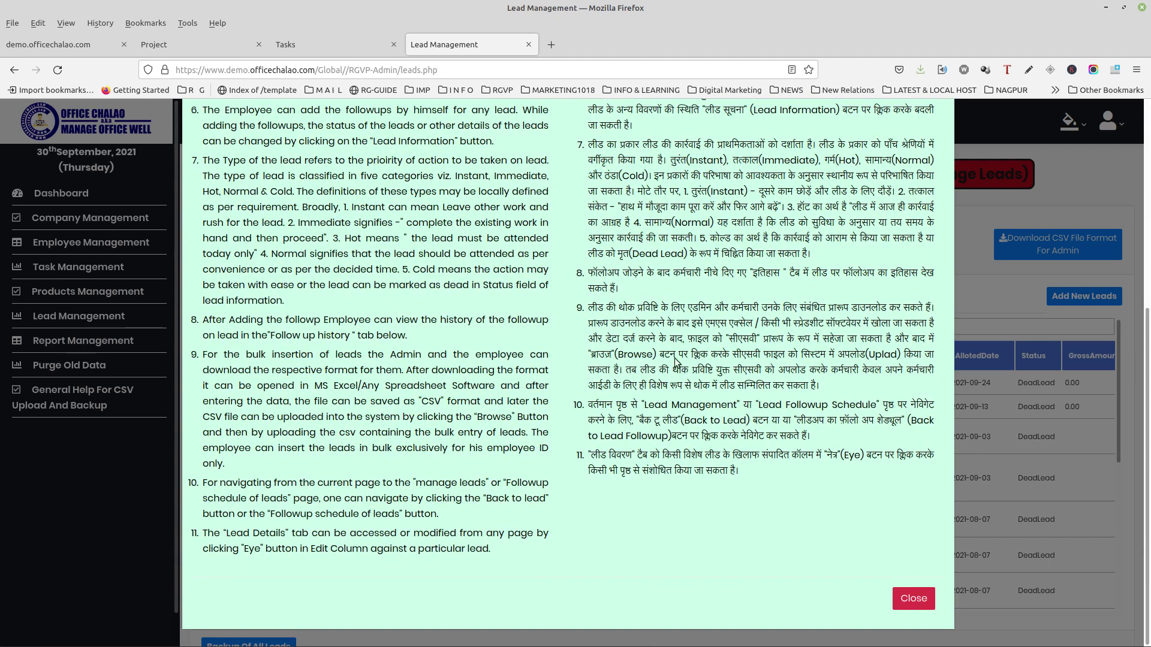
pyautogui.click(928, 596)
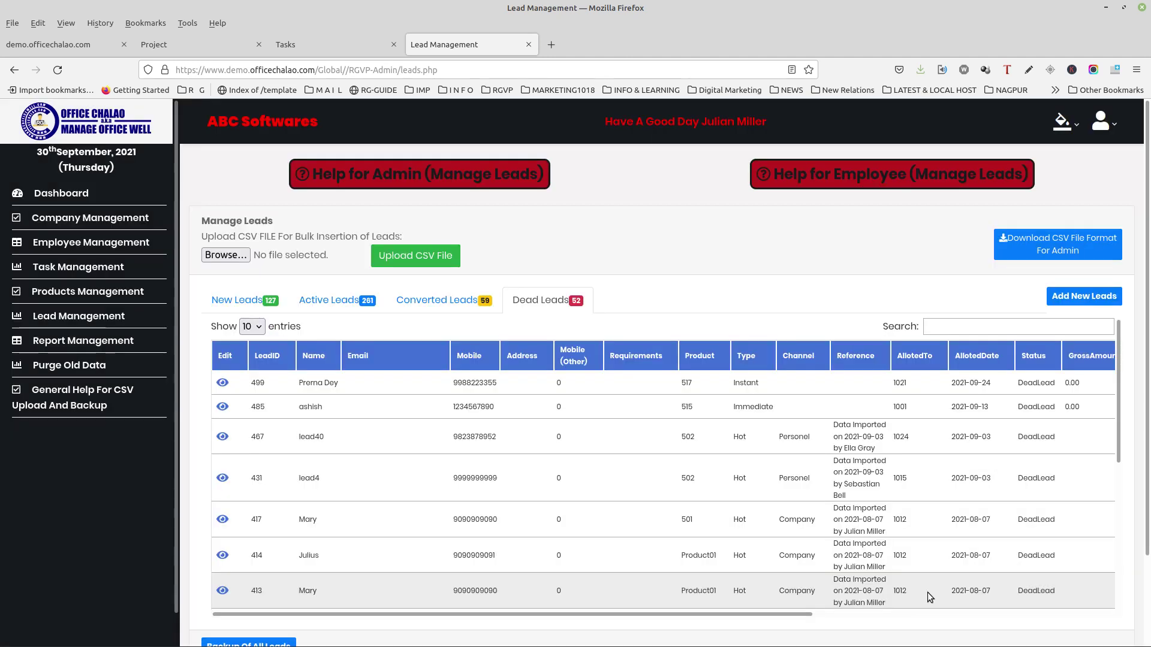
# Step: Start a new lead from the New Leads list and enter the lead's full name
pyautogui.click(264, 312)
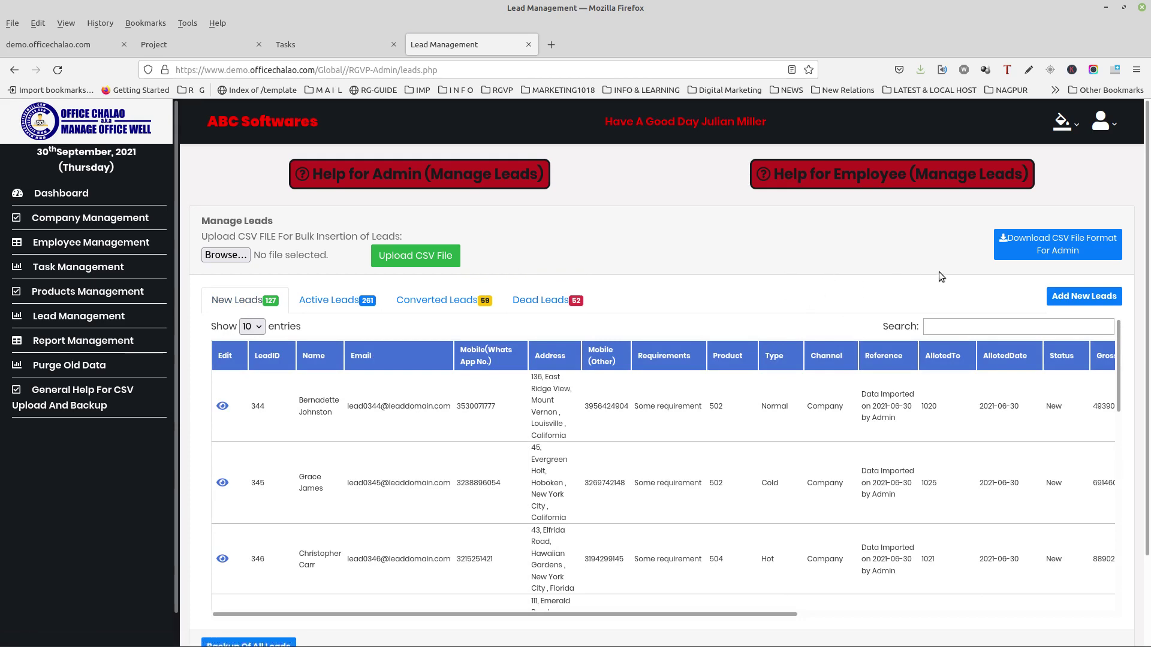
pyautogui.click(1056, 298)
pyautogui.click(496, 207)
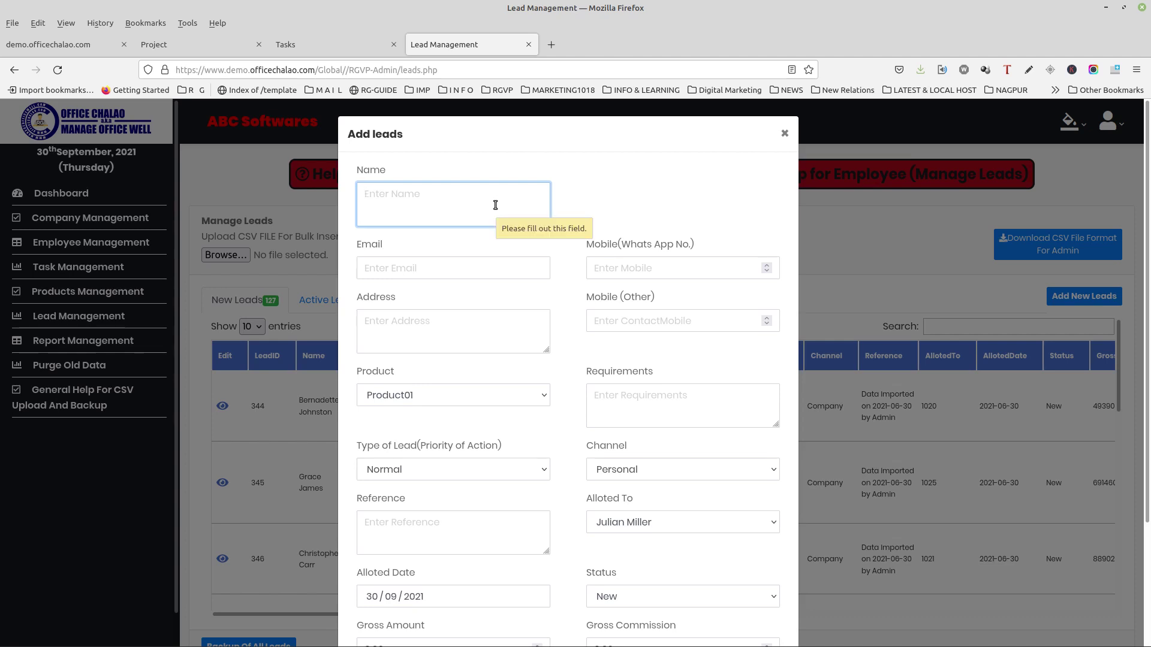
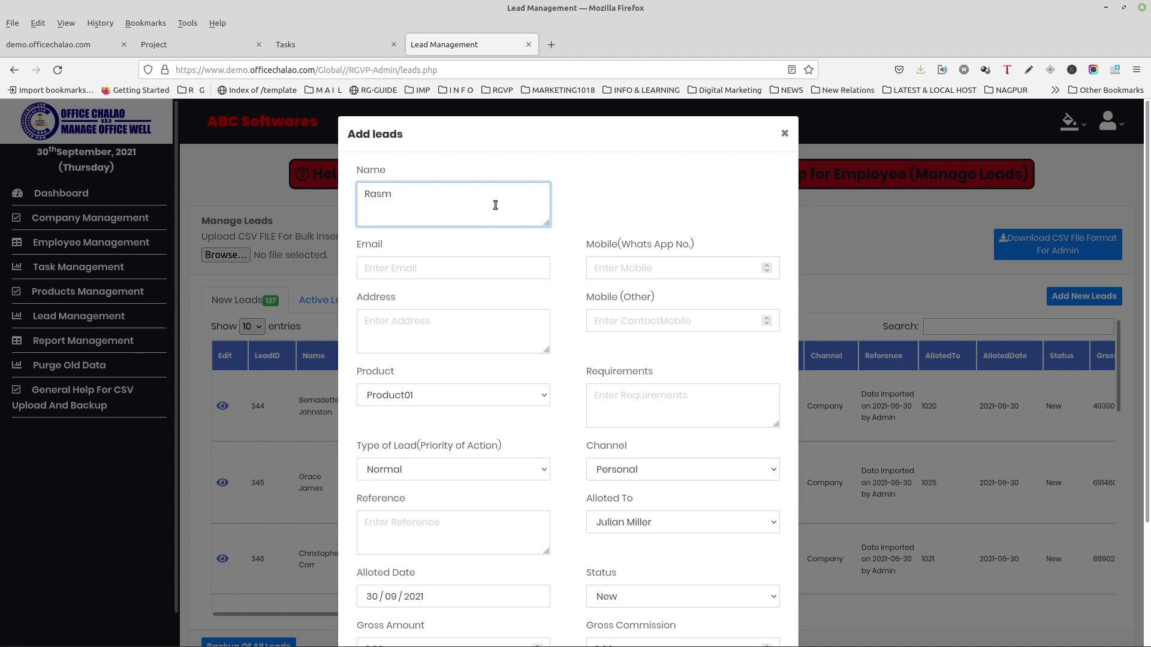
pyautogui.click(383, 198)
pyautogui.write('h')
# Step: Fill in the lead's e-mail address and WhatsApp mobile number
pyautogui.click(418, 258)
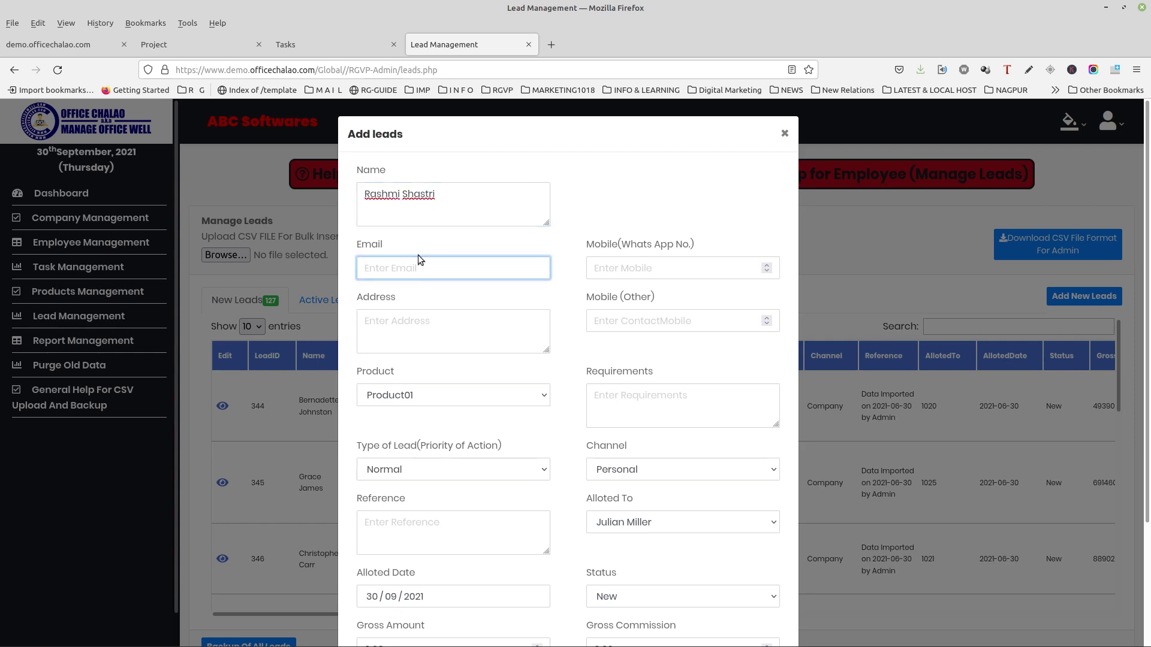
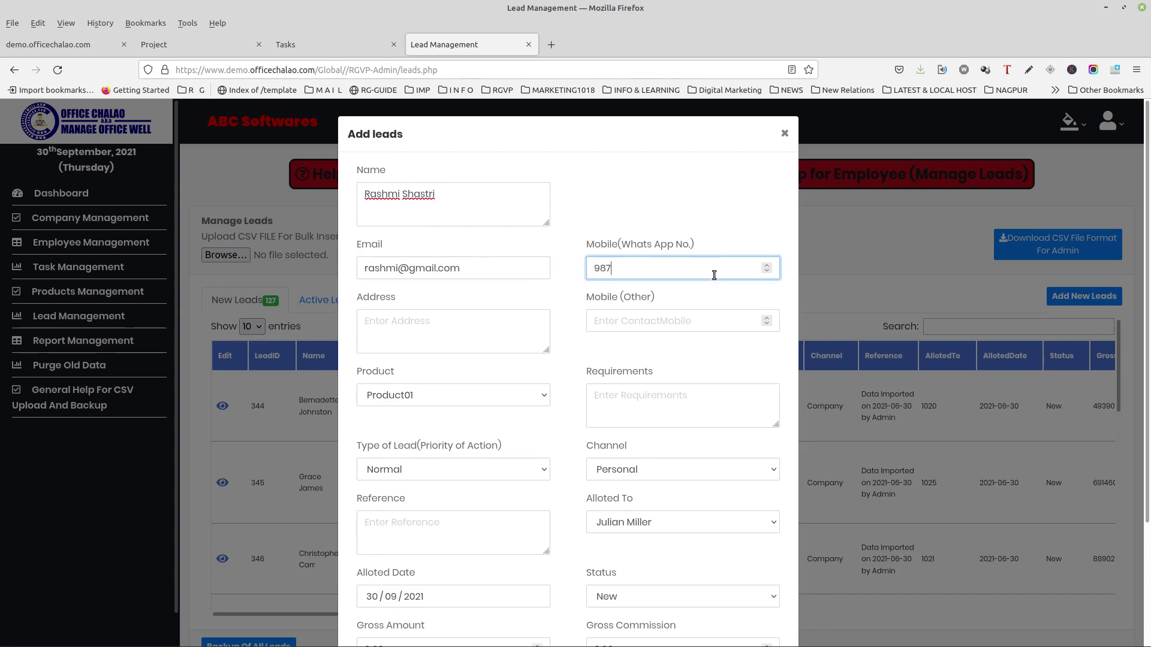
pyautogui.click(433, 338)
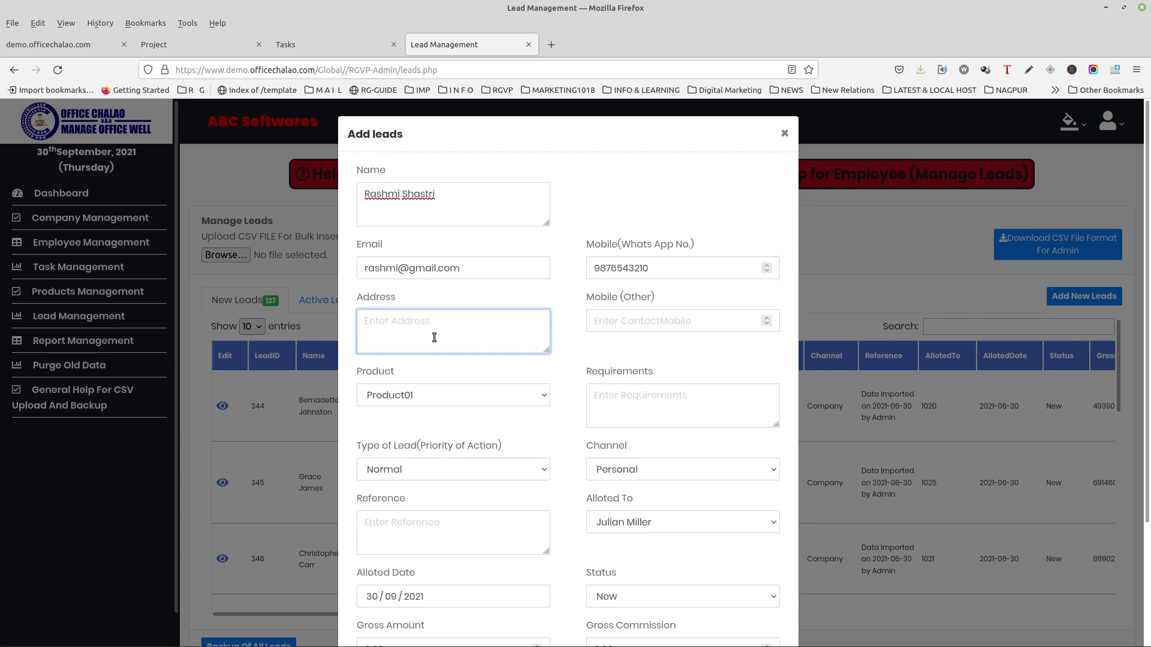
pyautogui.click(636, 321)
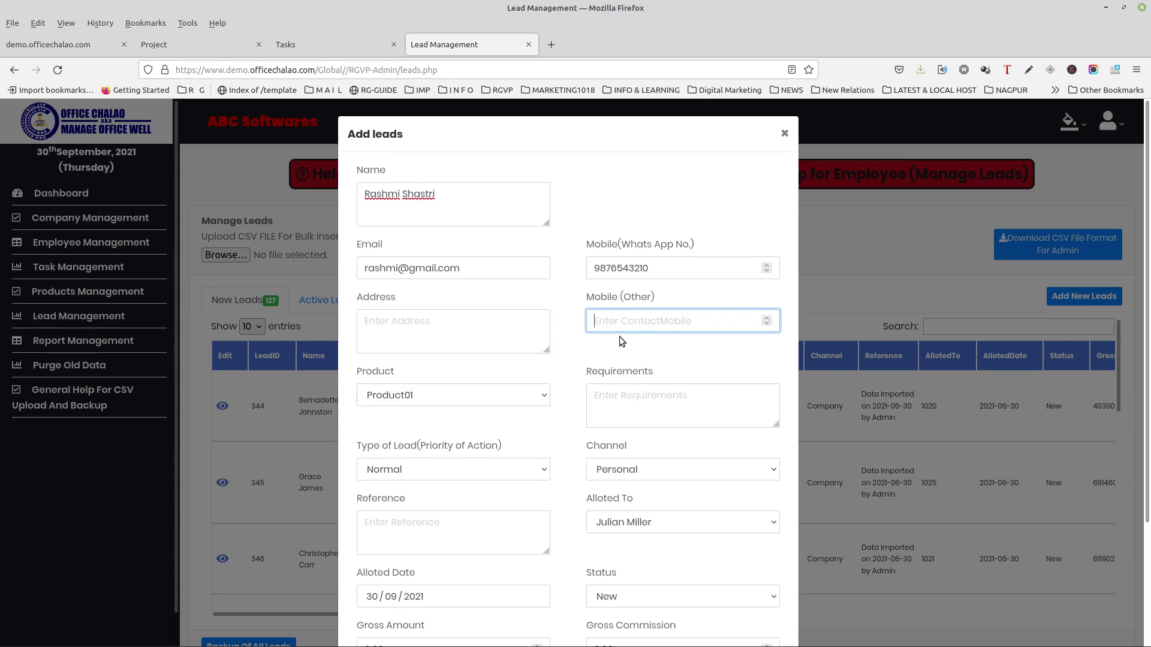
pyautogui.scroll(-2, 617, 337)
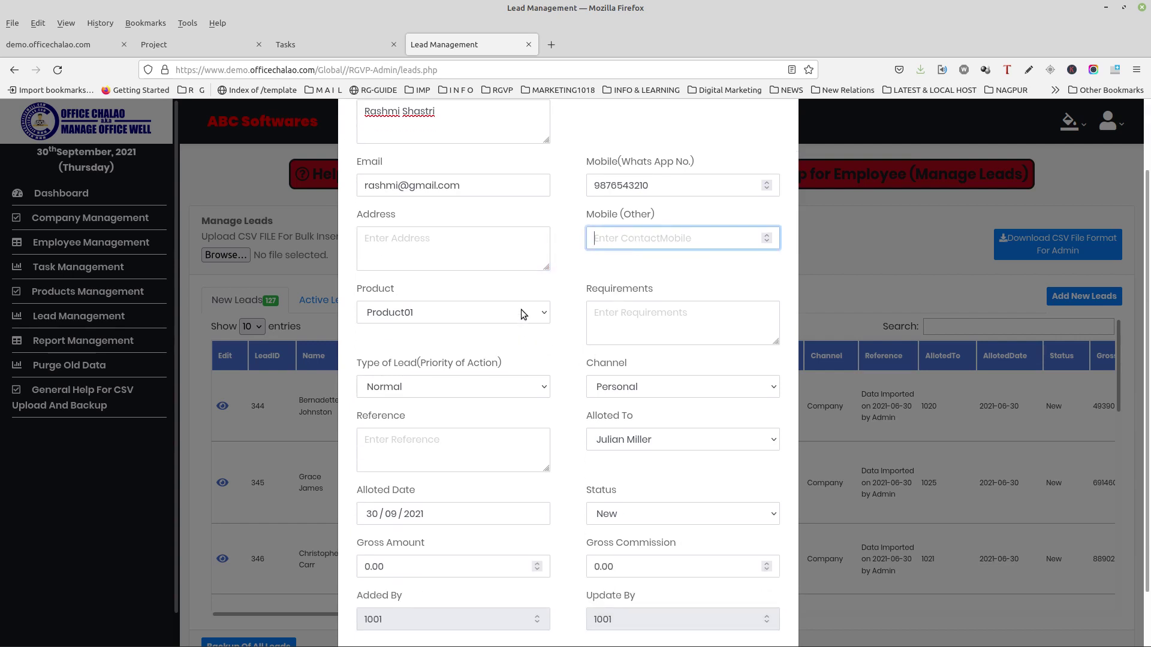
# Step: Choose New Product01 as the new lead's product
pyautogui.click(522, 314)
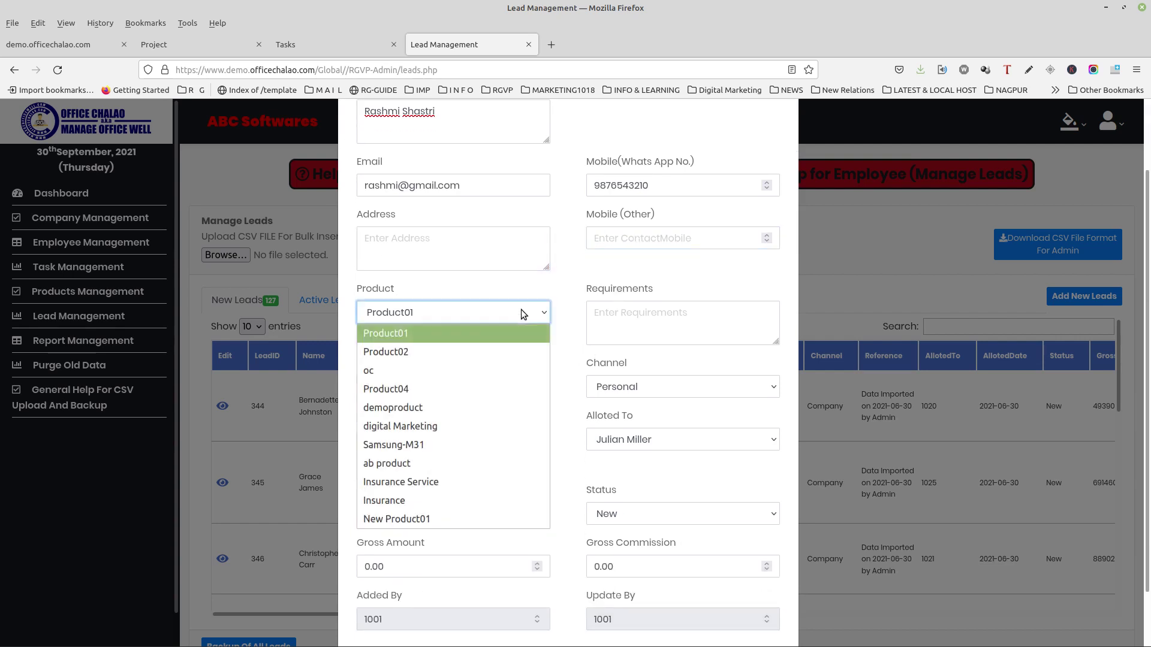
pyautogui.click(427, 519)
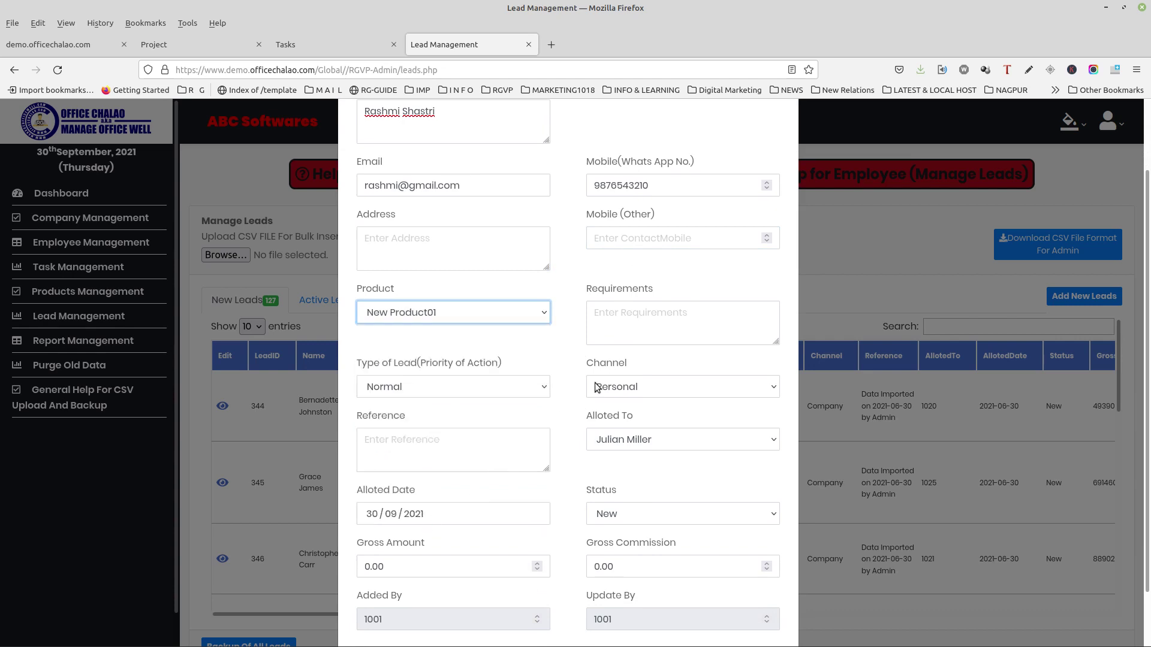
pyautogui.click(654, 330)
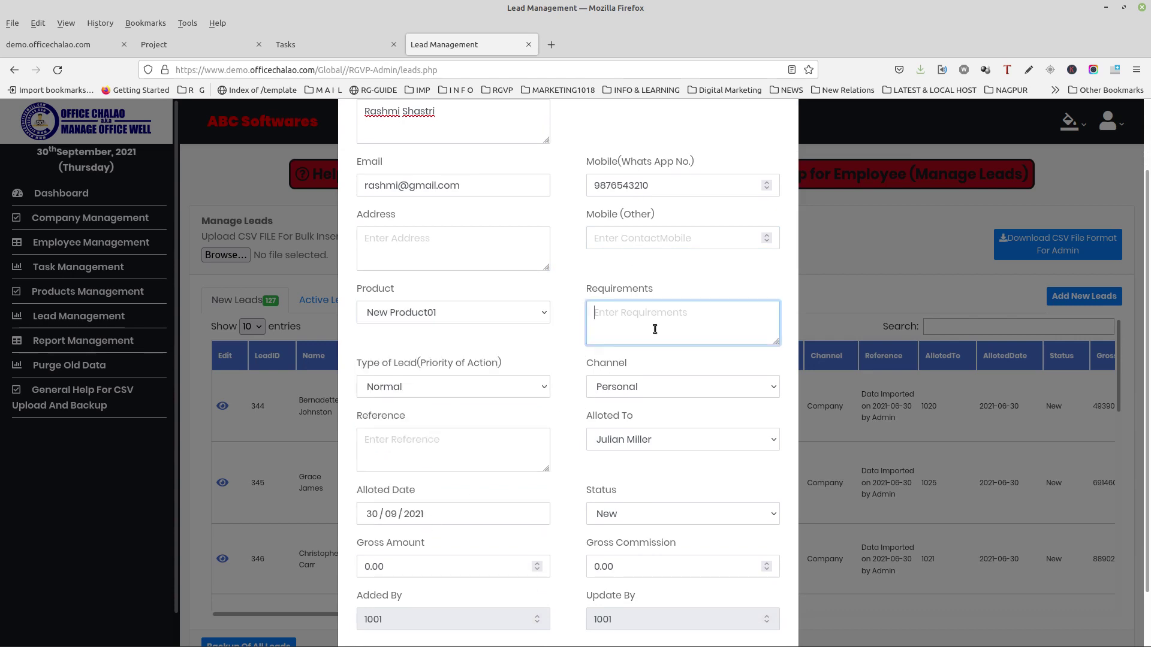
pyautogui.scroll(-2, 571, 370)
# Step: Allot the lead to a different employee in the Alloted To list
pyautogui.click(633, 370)
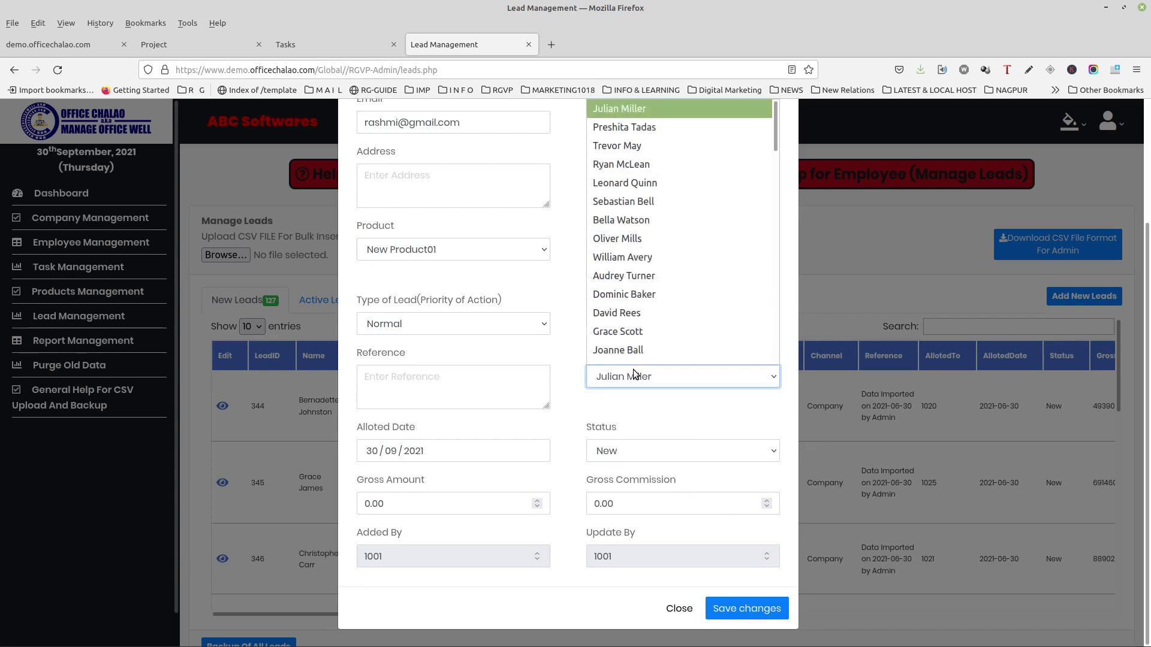
pyautogui.scroll(-1, 670, 267)
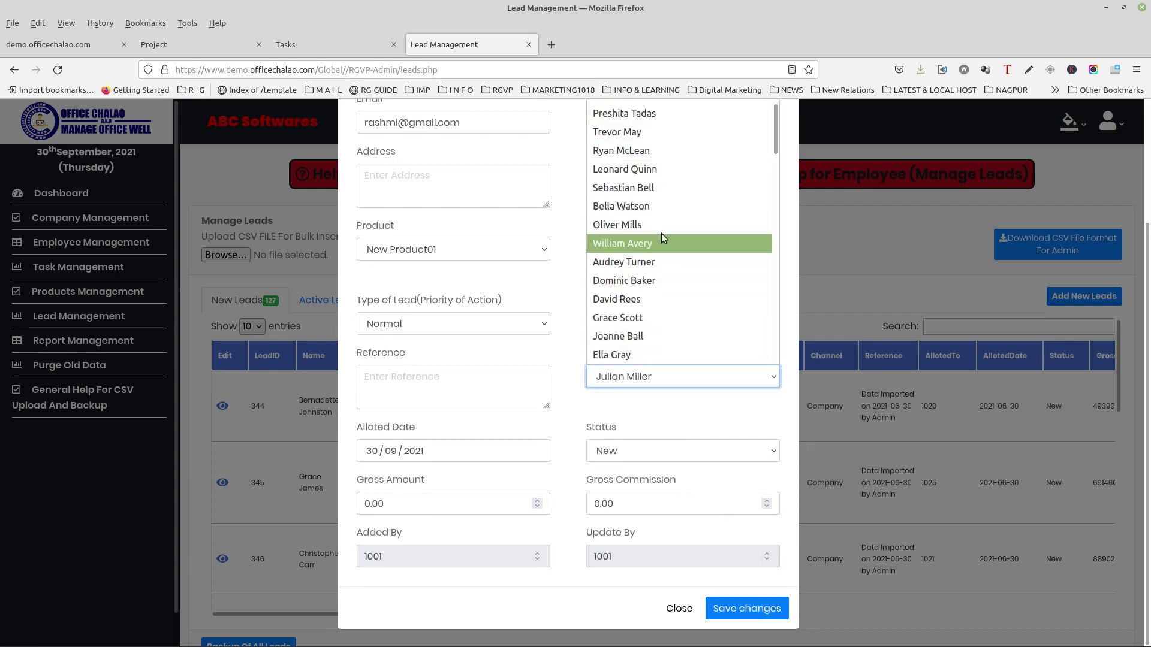
pyautogui.scroll(-12, 663, 220)
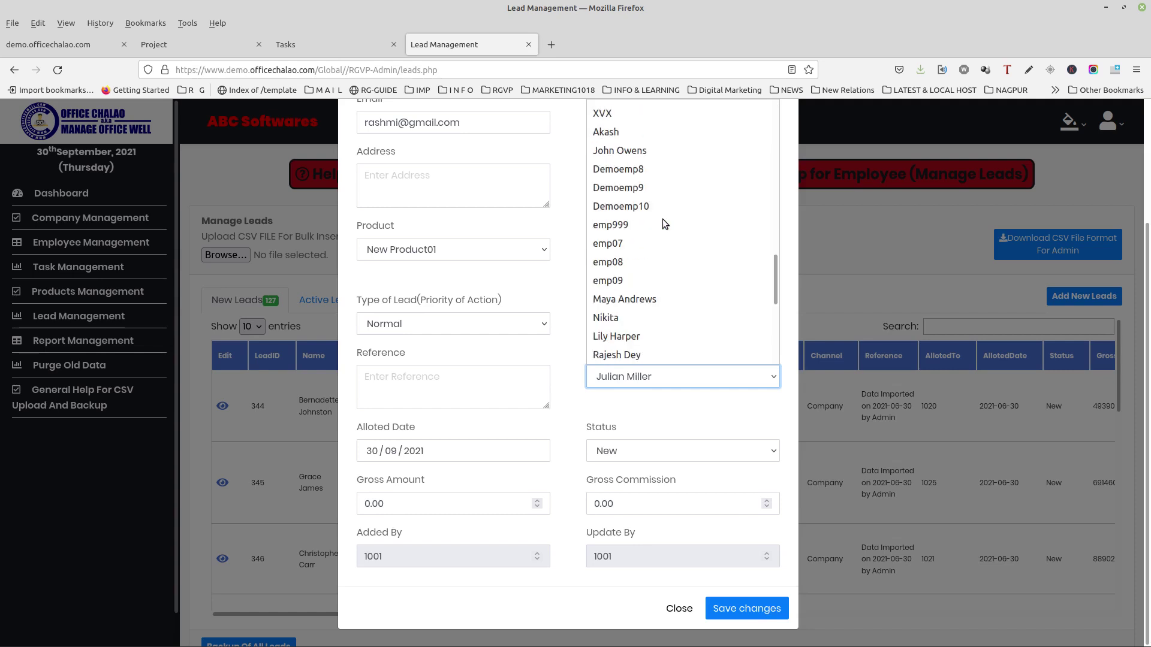
pyautogui.scroll(-5, 662, 218)
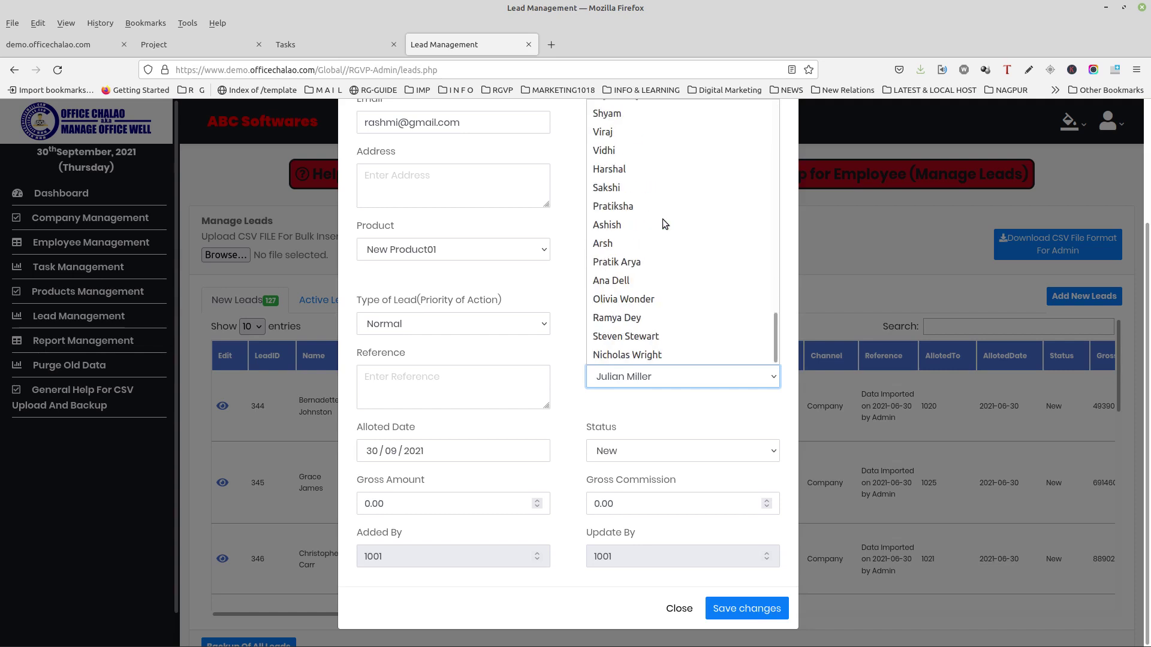
pyautogui.scroll(2, 661, 245)
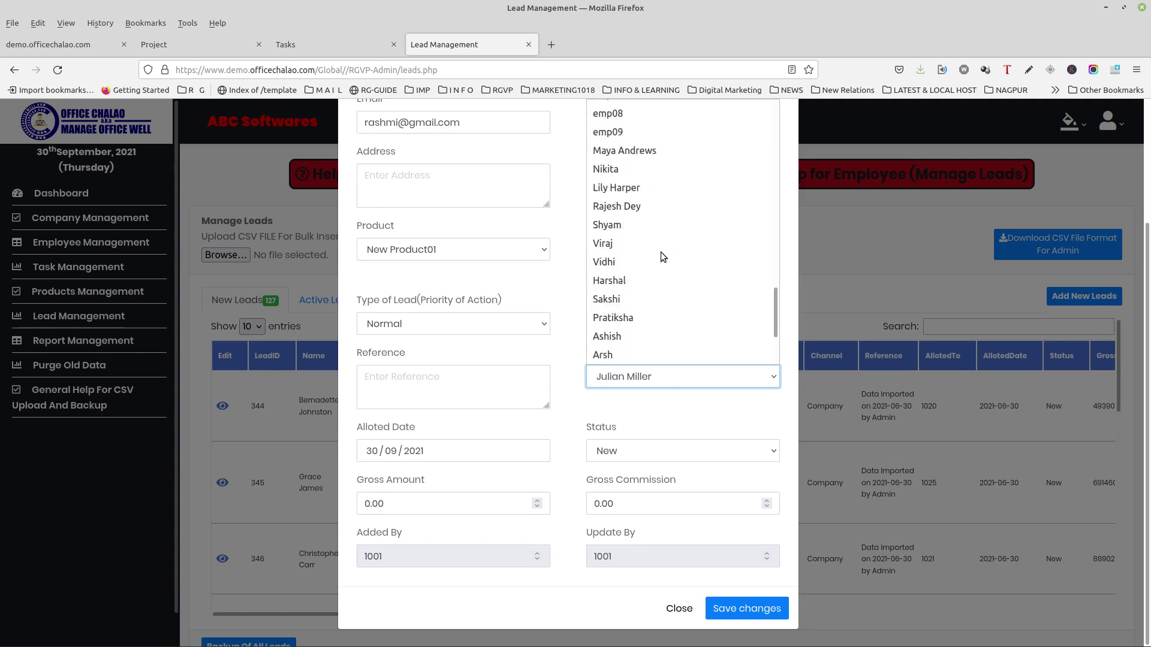
pyautogui.scroll(2, 661, 257)
pyautogui.scroll(-2, 661, 256)
pyautogui.scroll(-2, 659, 261)
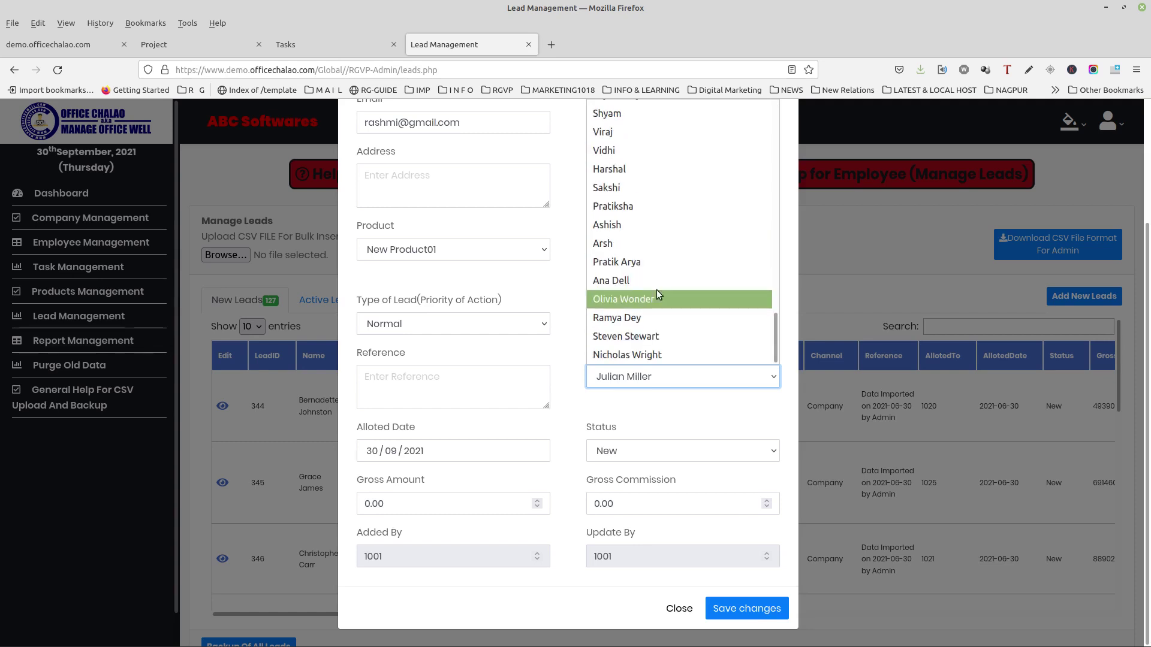
pyautogui.scroll(6, 656, 289)
pyautogui.scroll(5, 656, 290)
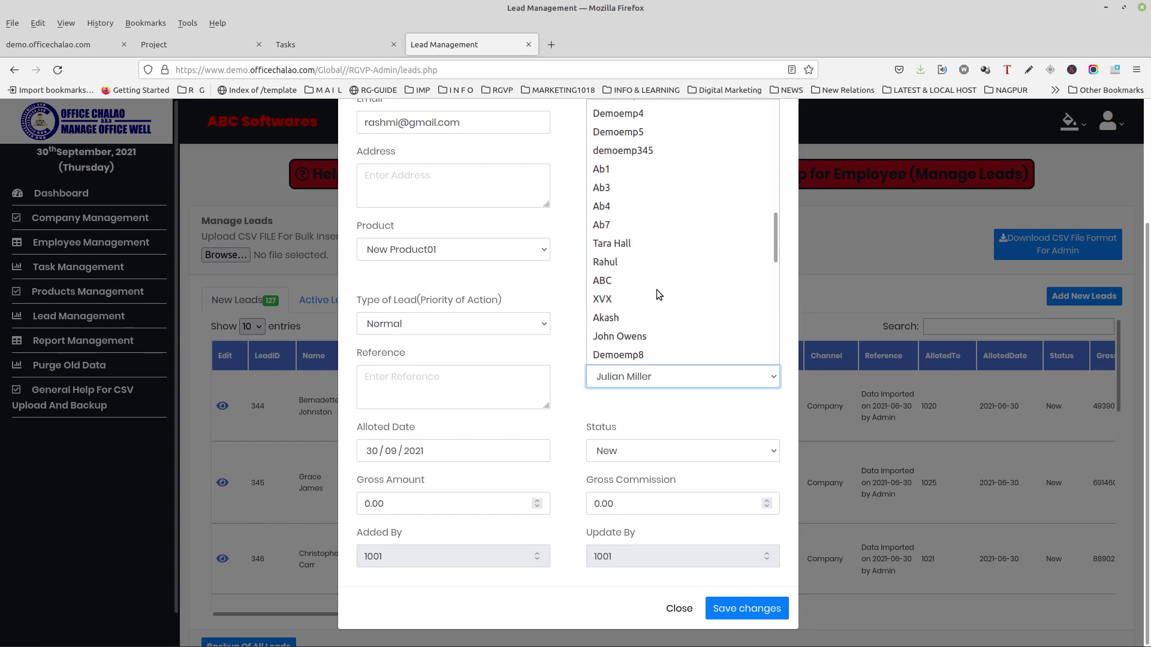
pyautogui.scroll(4, 657, 294)
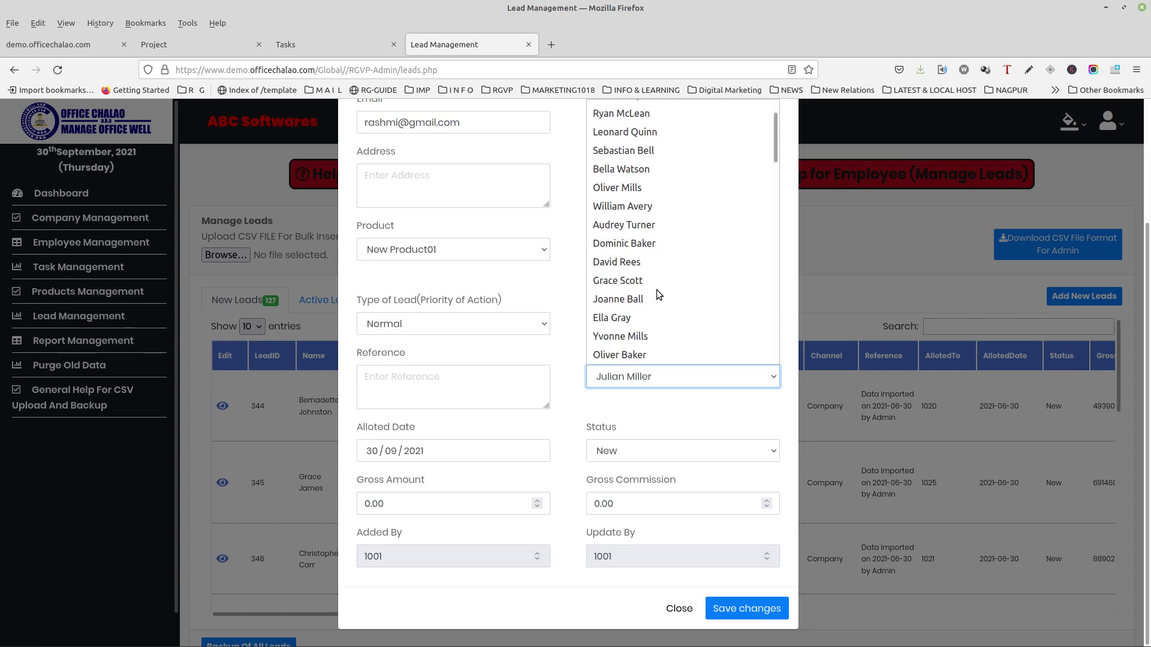
pyautogui.scroll(1, 656, 294)
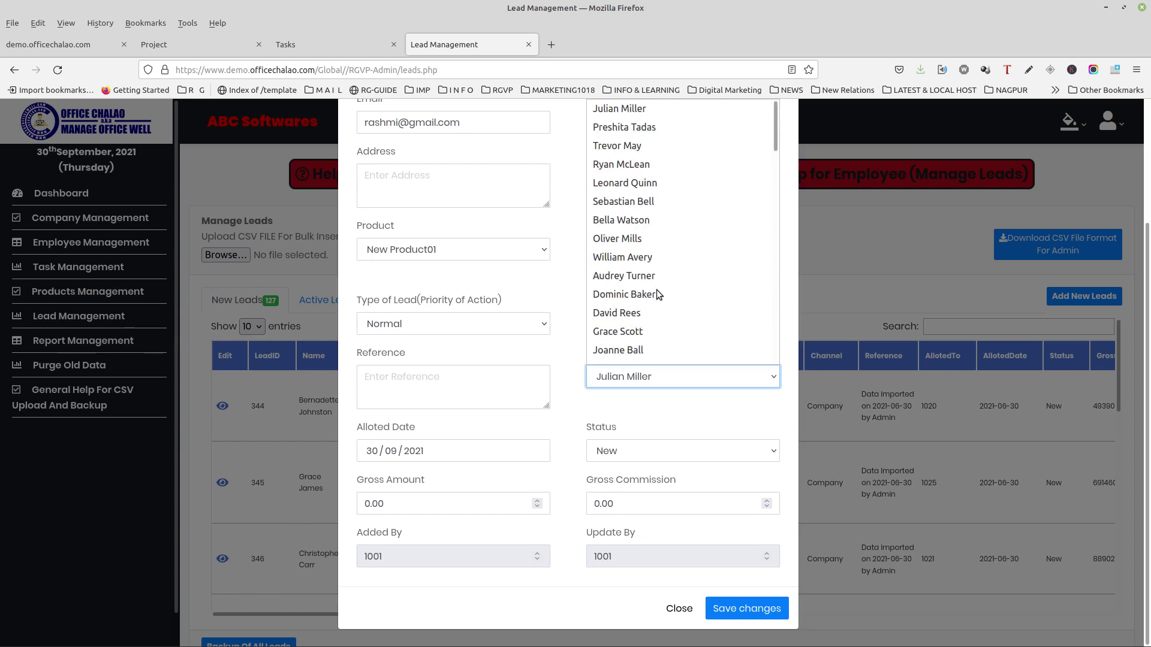
pyautogui.click(722, 125)
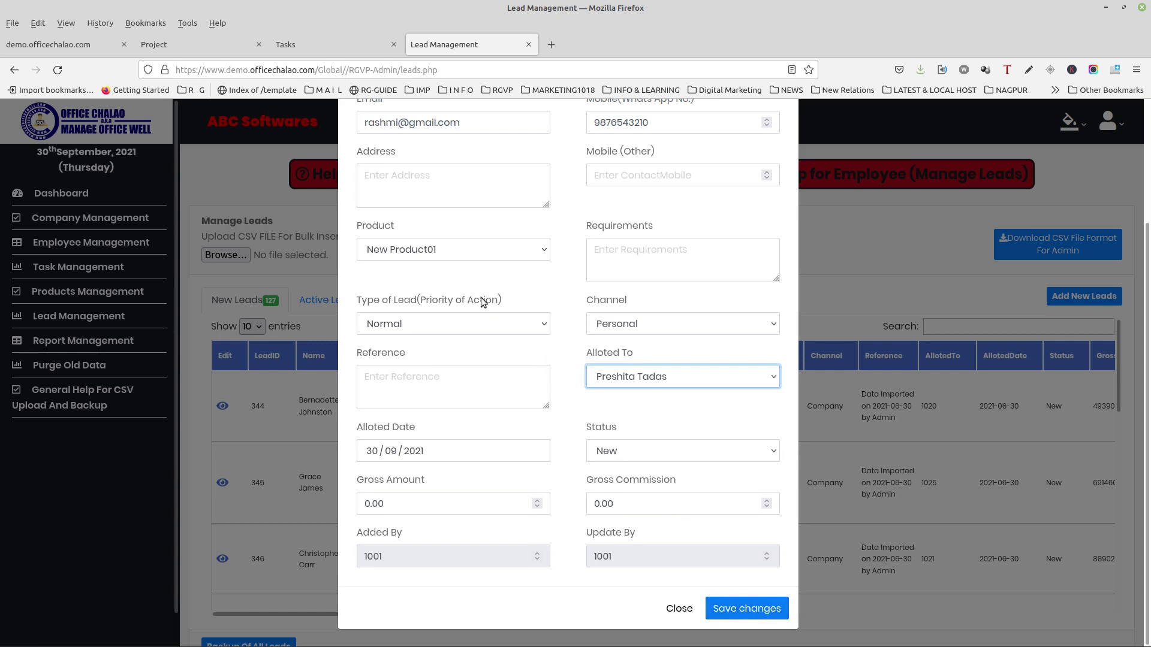
# Step: Keep the lead type Normal, save lead 501, and sort New Leads by LeadID descending
pyautogui.click(482, 317)
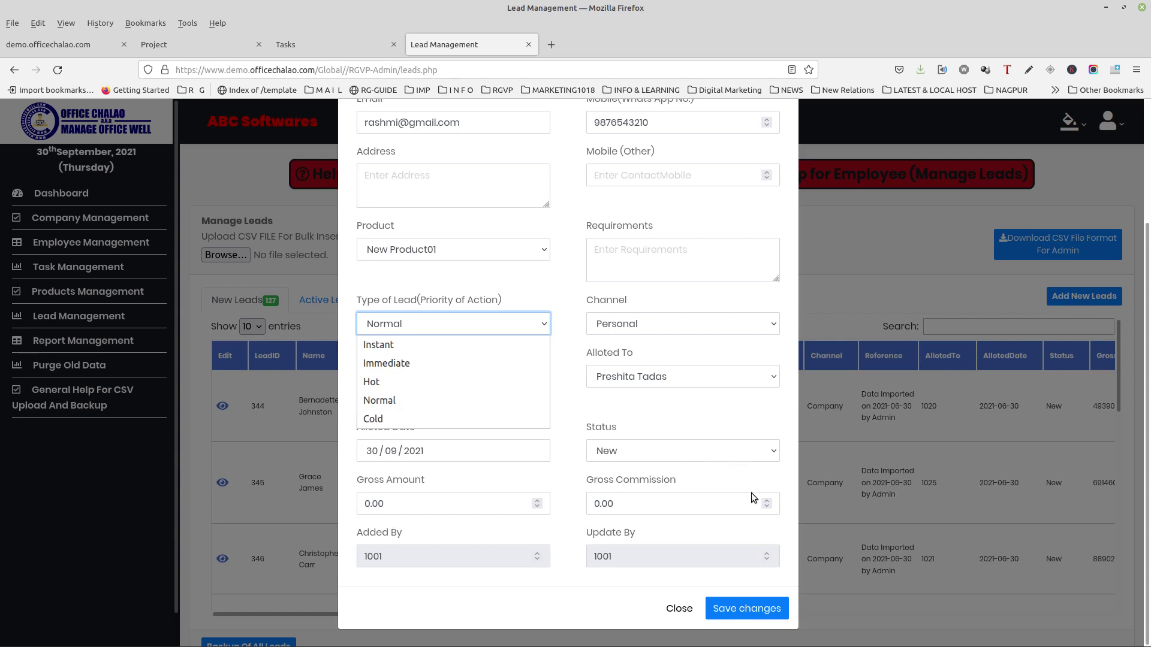
pyautogui.click(740, 612)
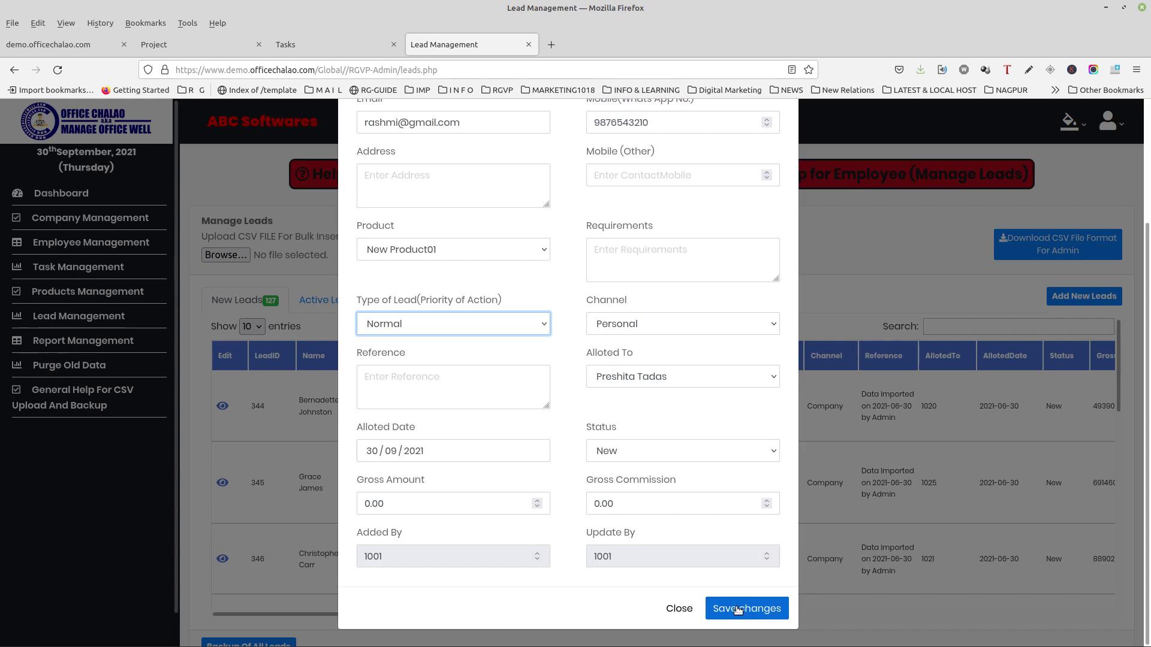
pyautogui.click(739, 610)
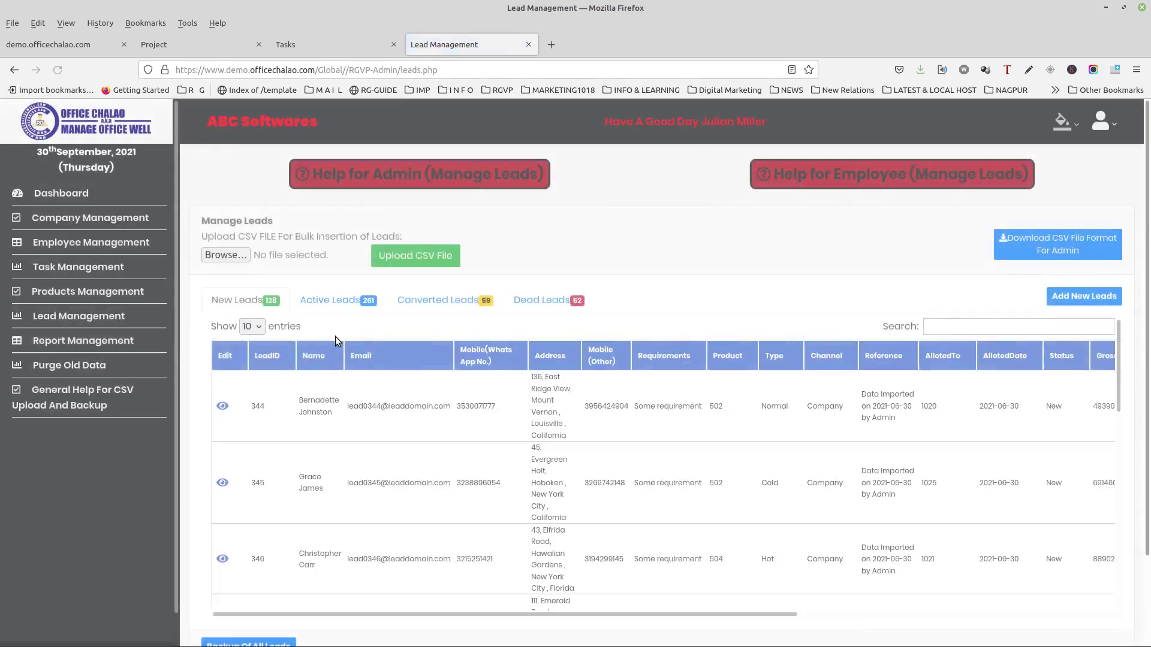
pyautogui.click(264, 353)
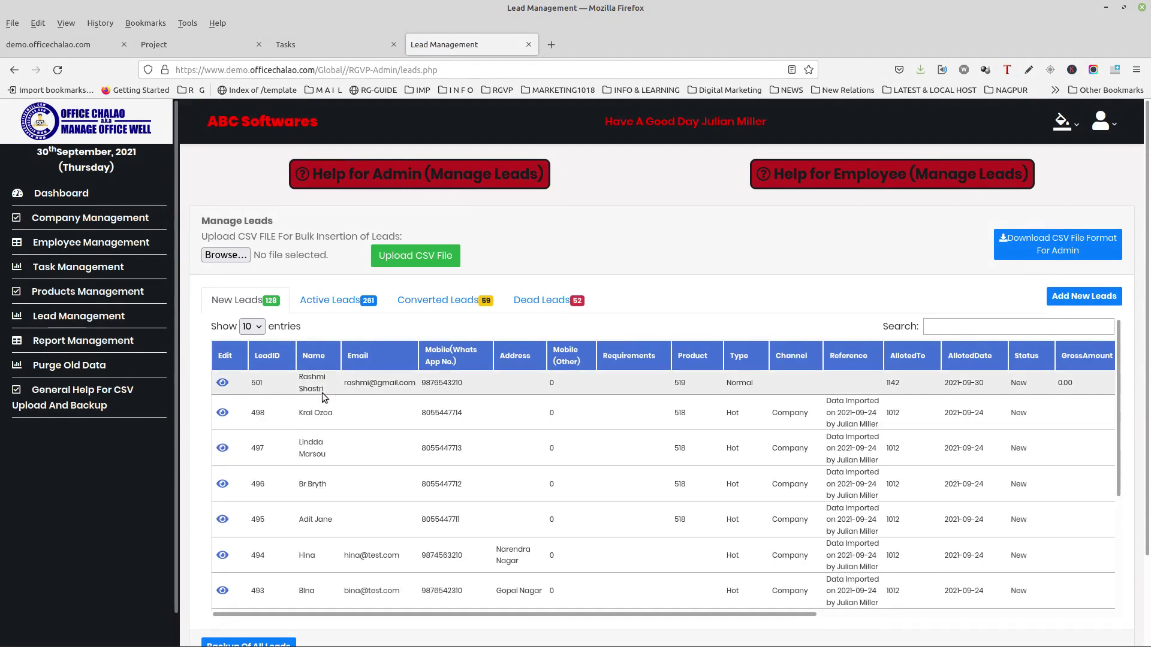
pyautogui.moveTo(249, 382); pyautogui.dragTo(436, 376)
pyautogui.click(419, 175)
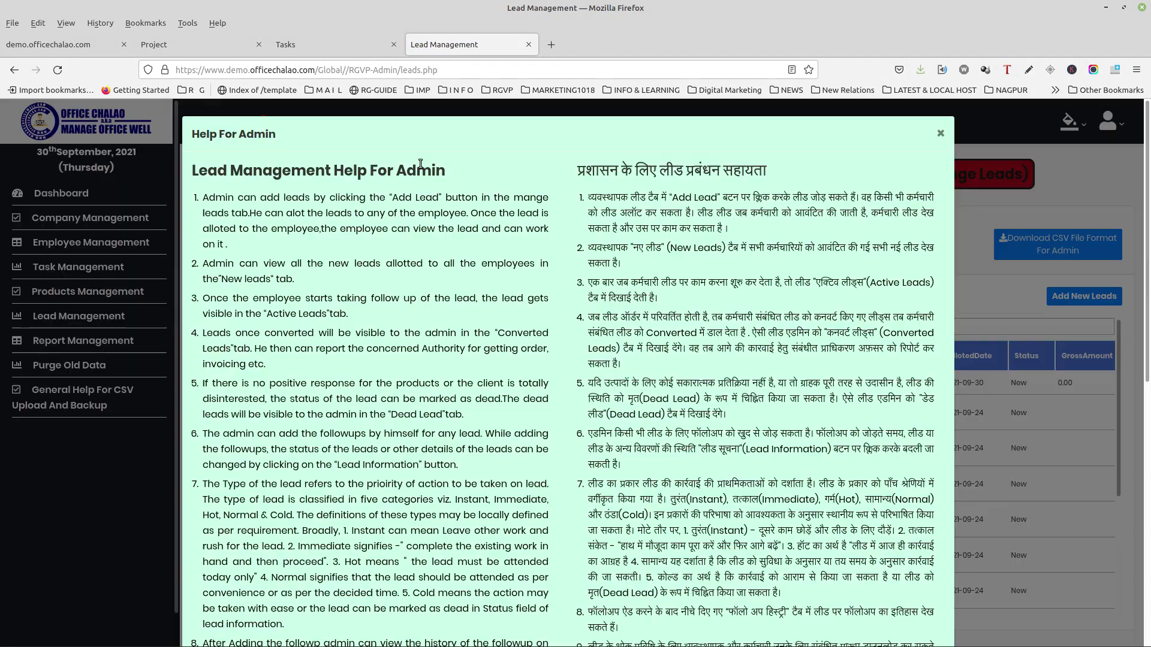
pyautogui.scroll(-5, 306, 340)
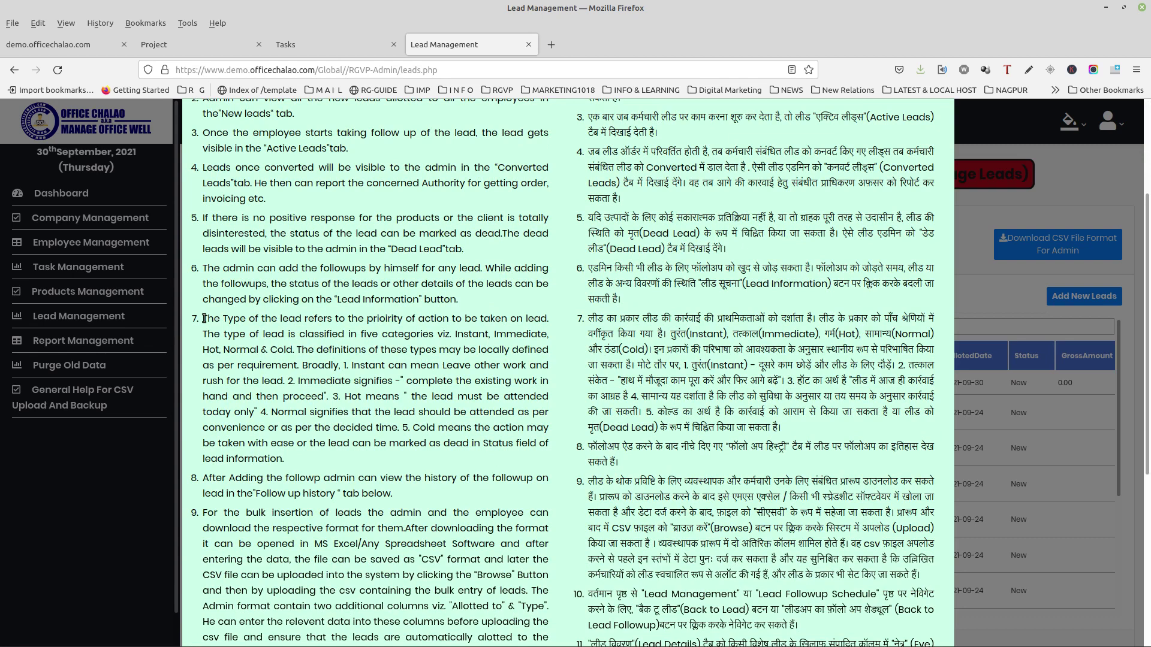
pyautogui.moveTo(203, 318); pyautogui.dragTo(321, 459)
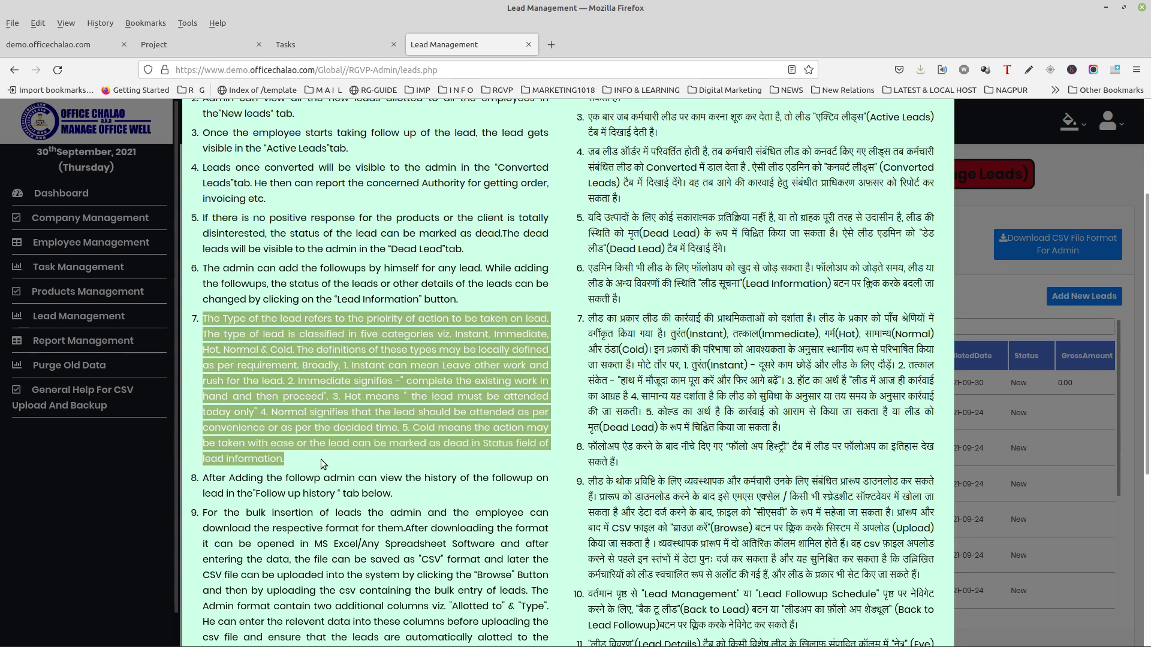
pyautogui.click(354, 368)
pyautogui.moveTo(359, 367); pyautogui.dragTo(479, 368)
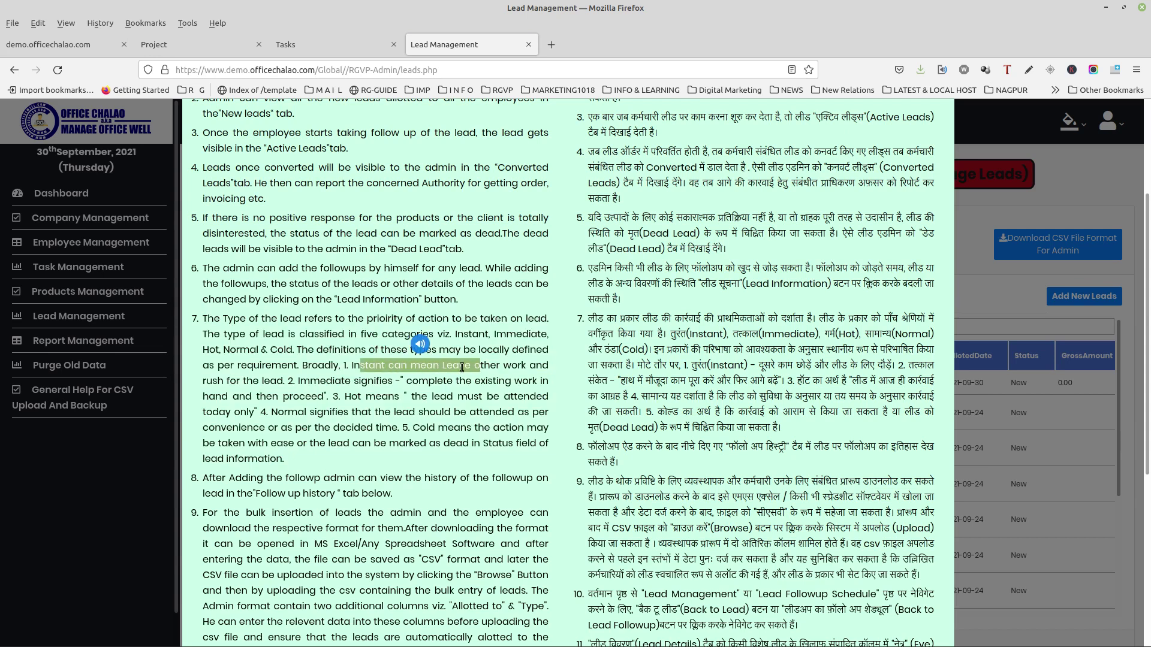
pyautogui.moveTo(310, 382); pyautogui.dragTo(471, 386)
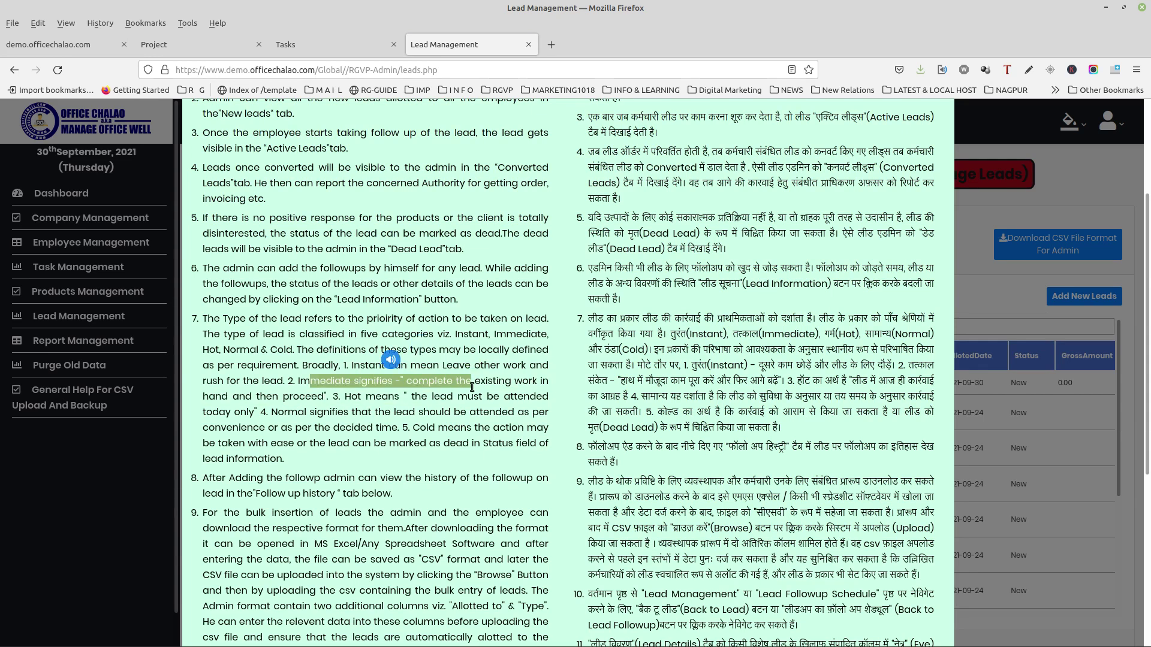
pyautogui.click(367, 401)
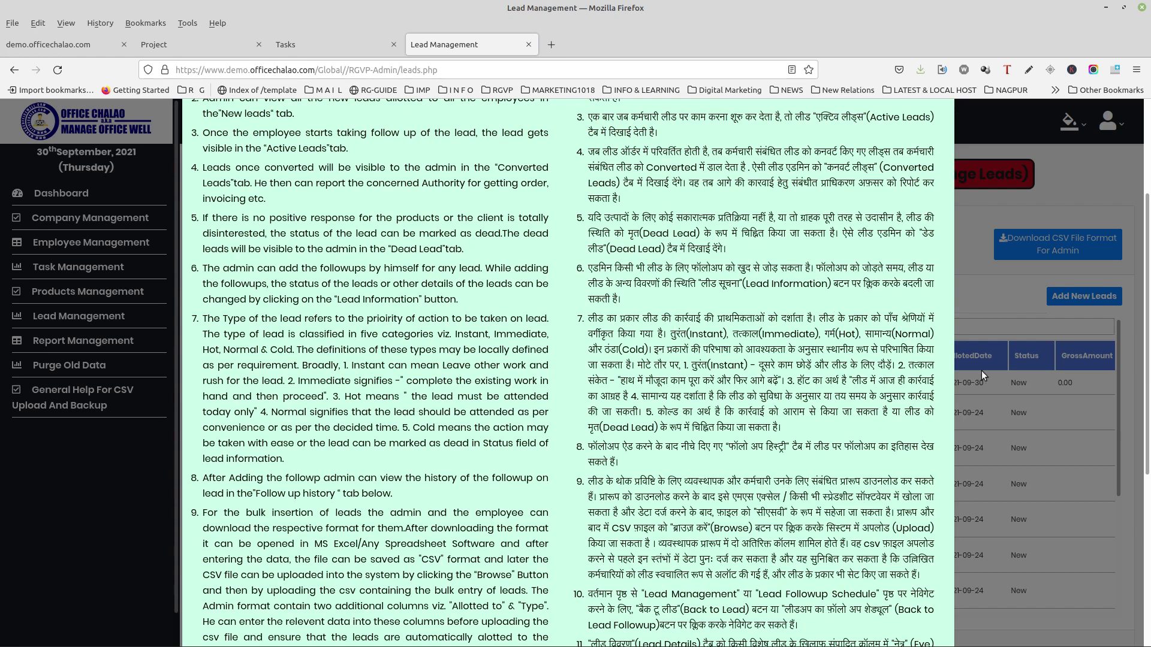
pyautogui.scroll(-5, 980, 370)
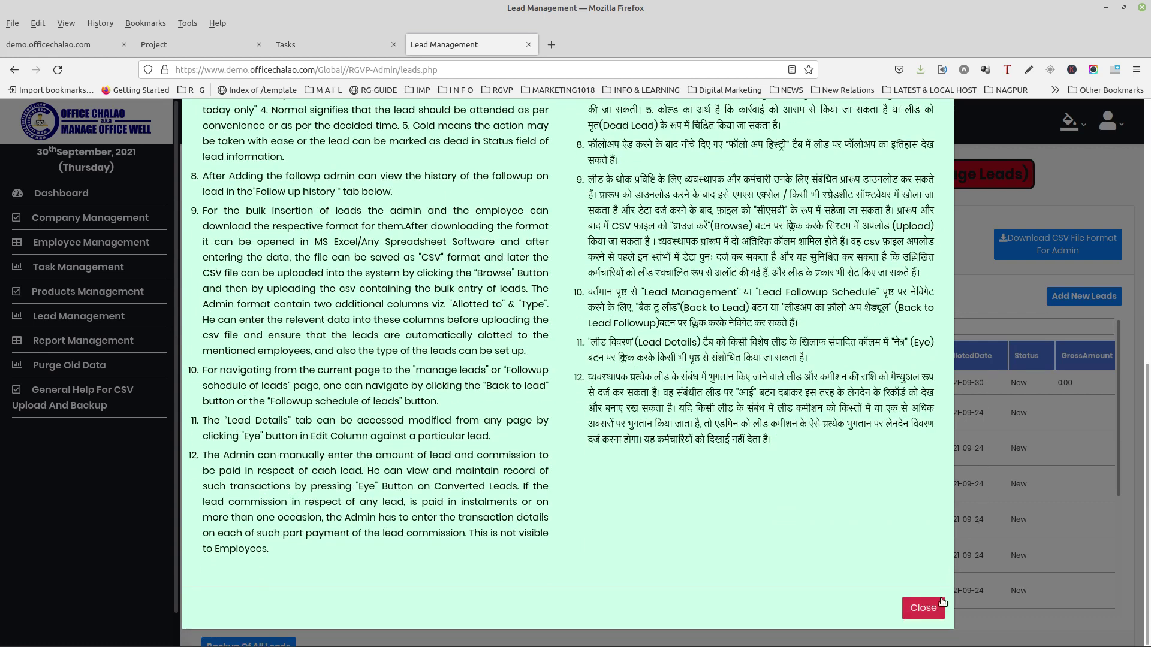
pyautogui.click(941, 603)
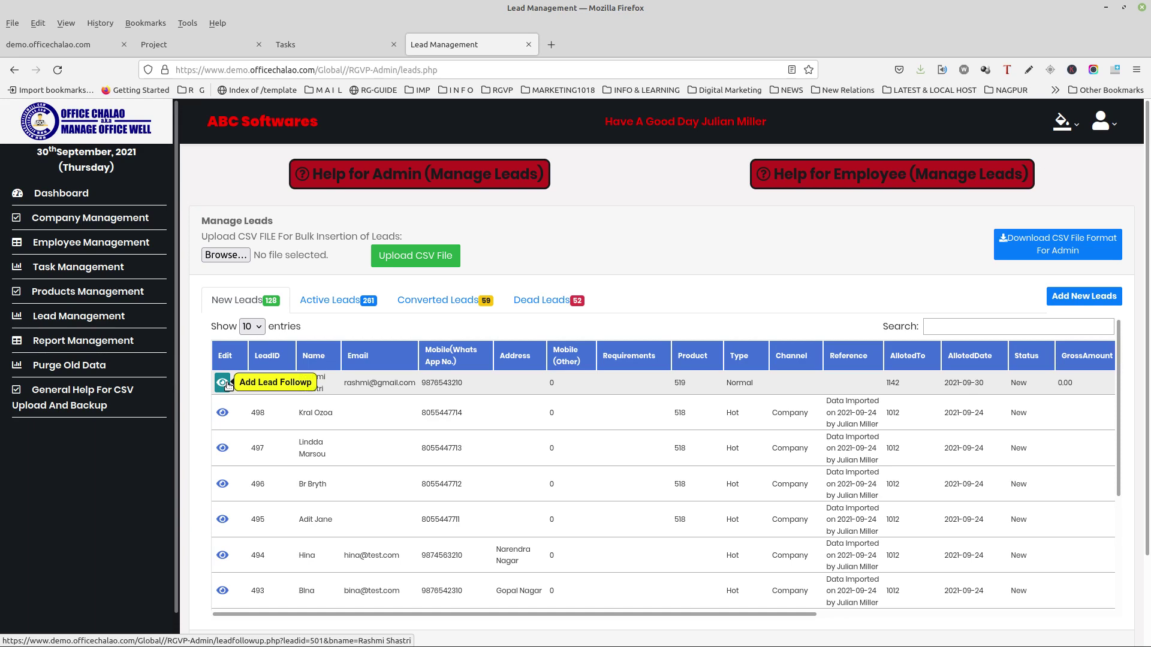
# Step: Enter the remark 'Will call Back tomorrow' on lead 501's follow-up form
pyautogui.click(227, 384)
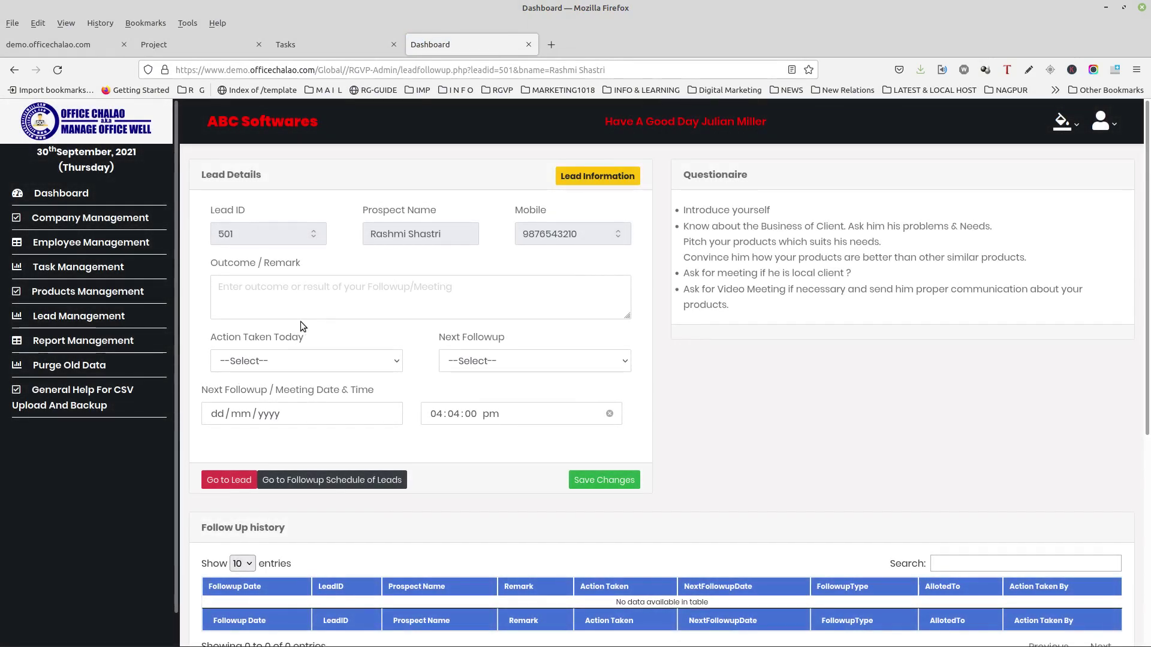
pyautogui.click(336, 296)
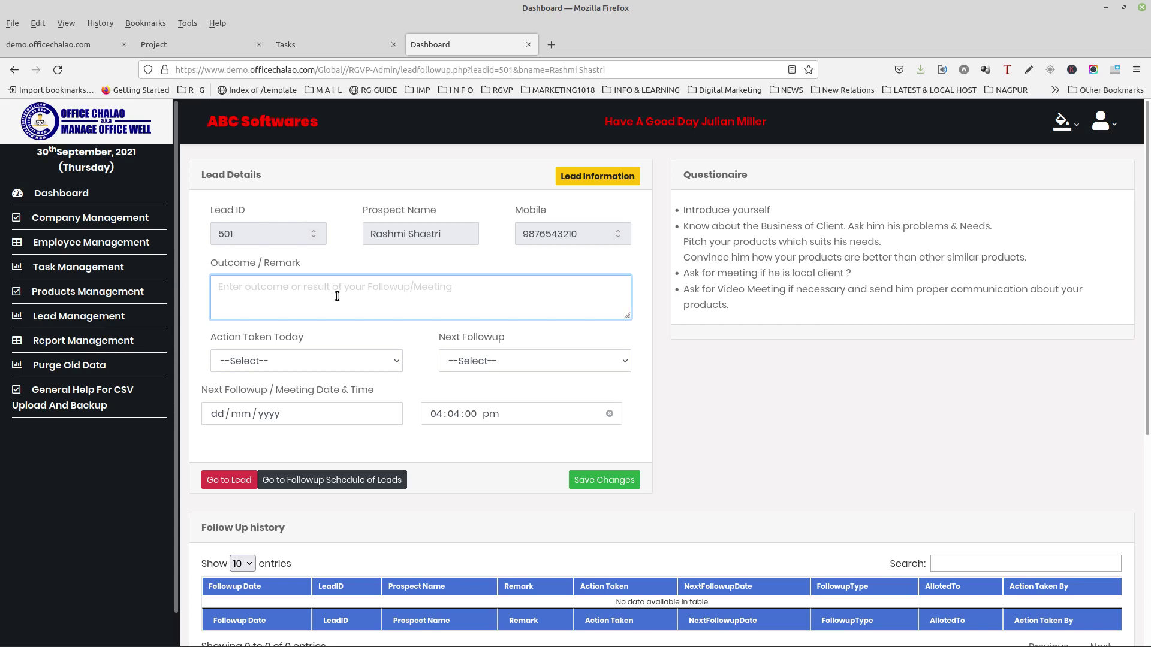
pyautogui.write('Will')
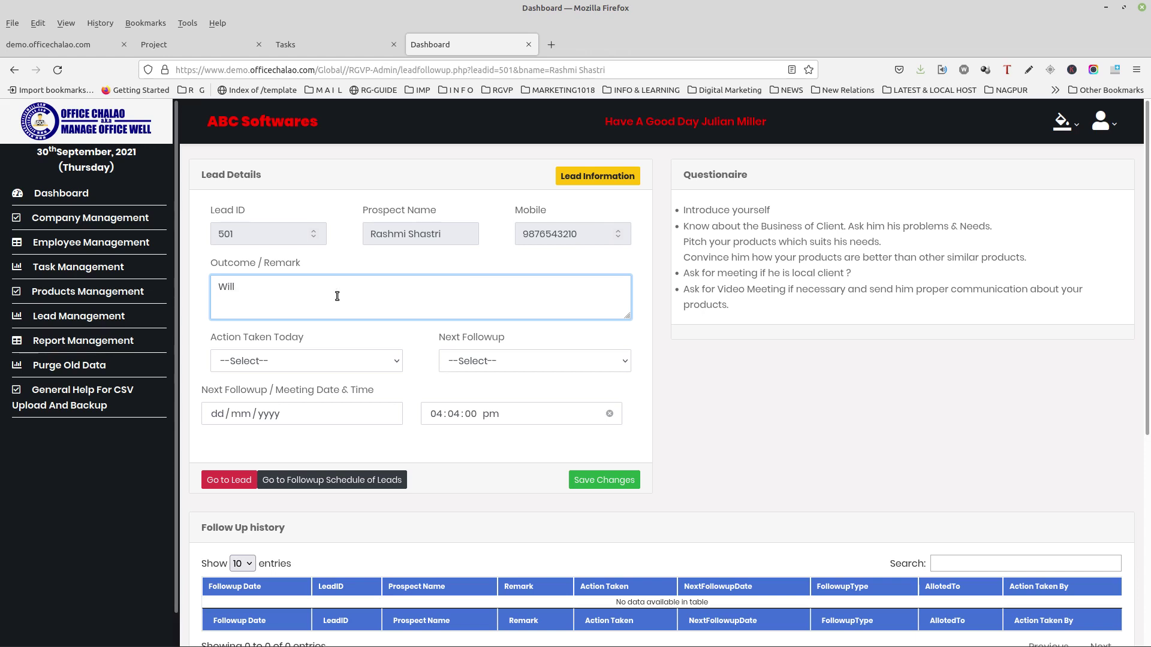
pyautogui.write(' call Back tomorrow')
# Step: Set today's action to Schedule Next Followup
pyautogui.click(317, 358)
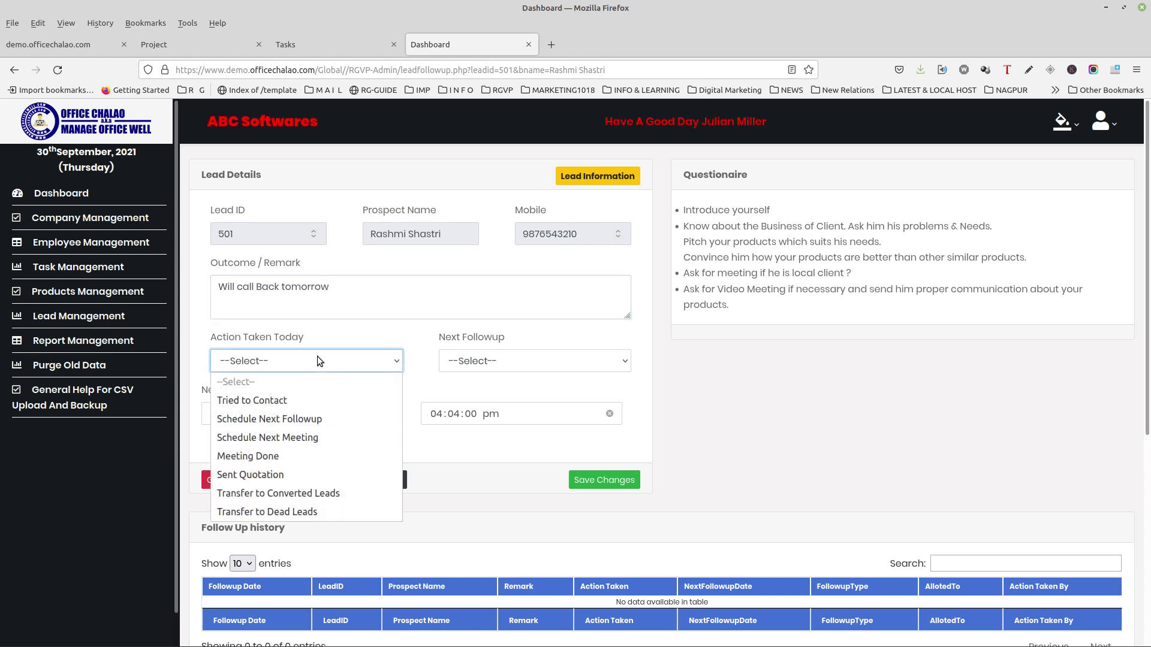
pyautogui.click(306, 420)
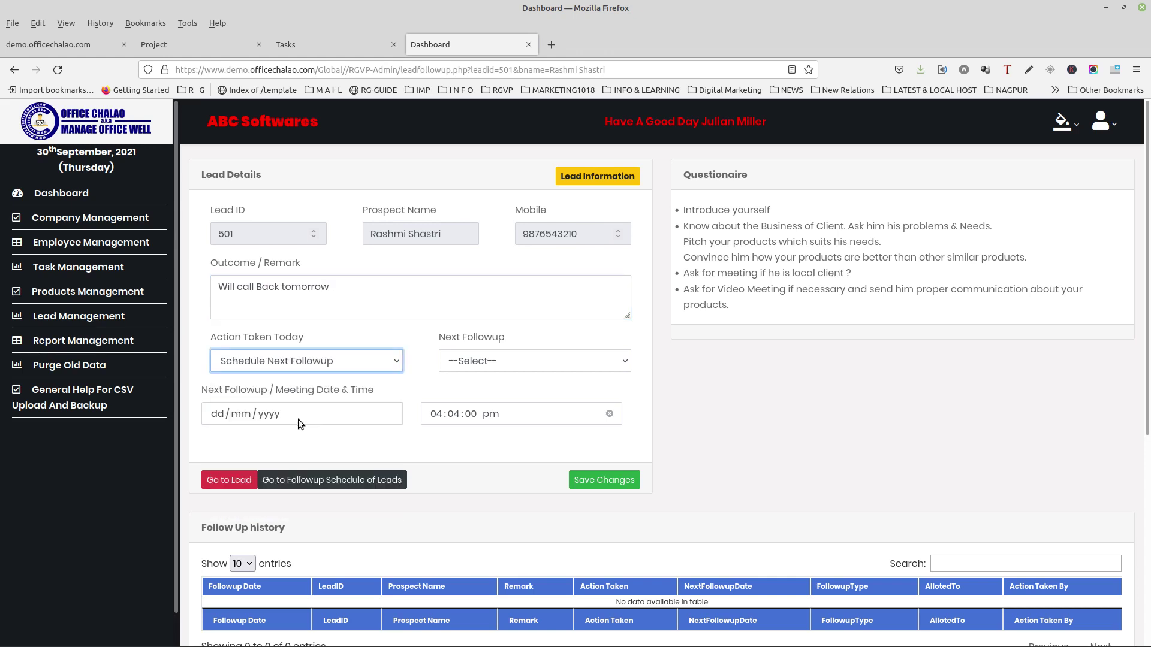
pyautogui.click(375, 358)
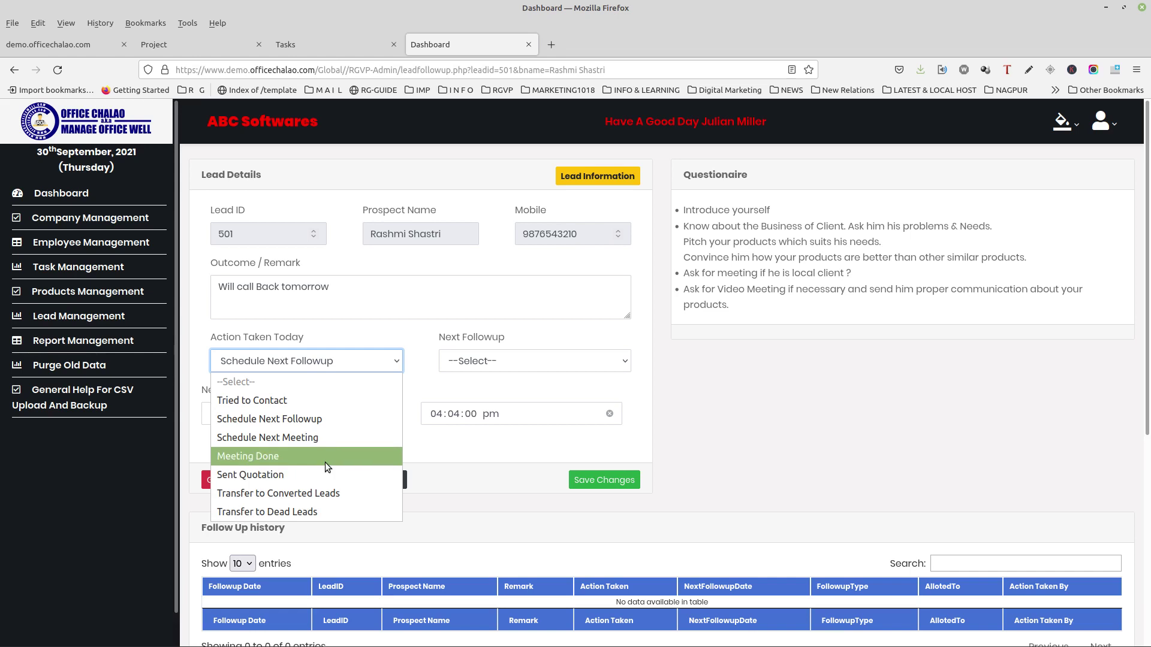
pyautogui.click(345, 421)
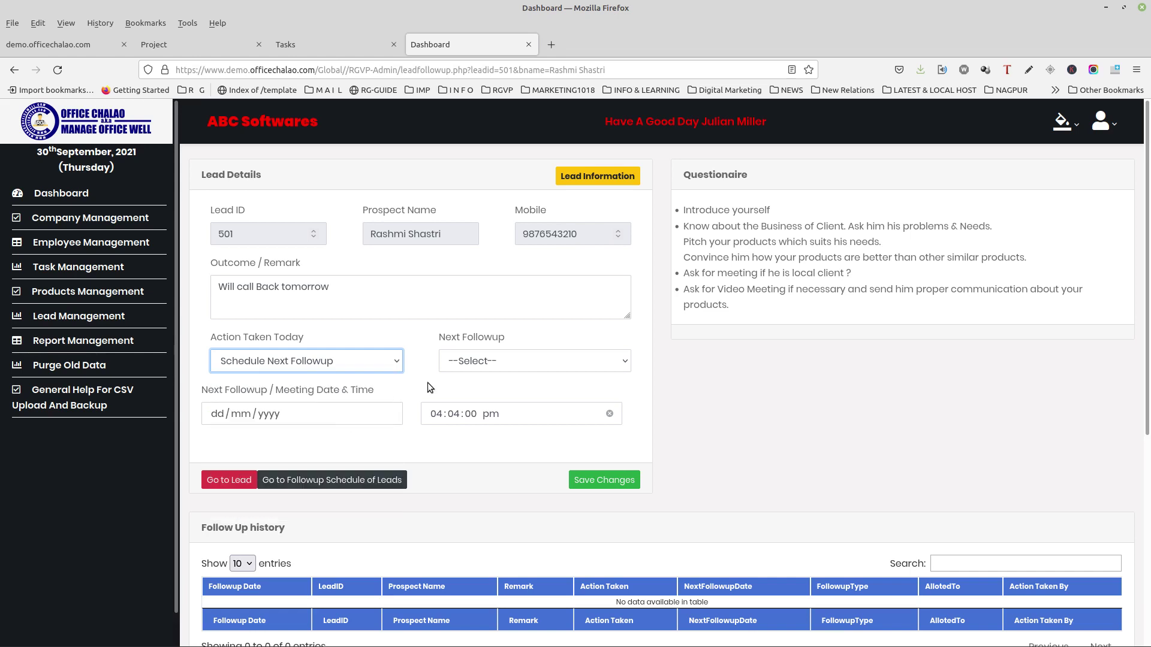
pyautogui.click(542, 363)
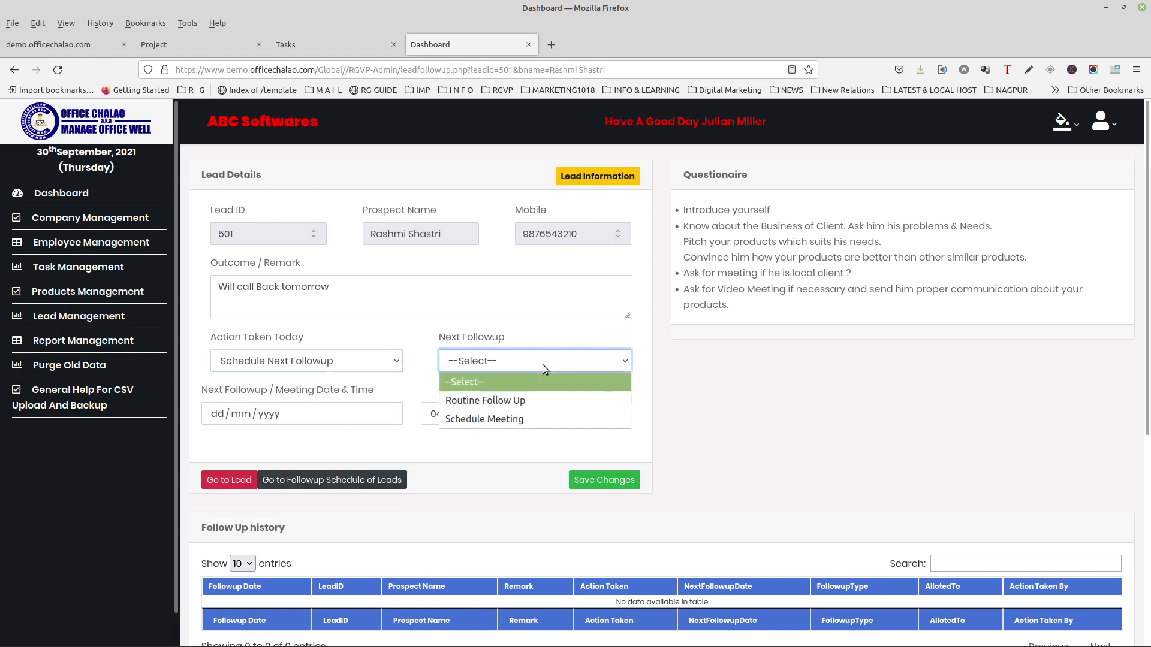
# Step: Save a Routine Follow Up for lead 501 on 01/10/2021 at 11:00 am
pyautogui.click(534, 401)
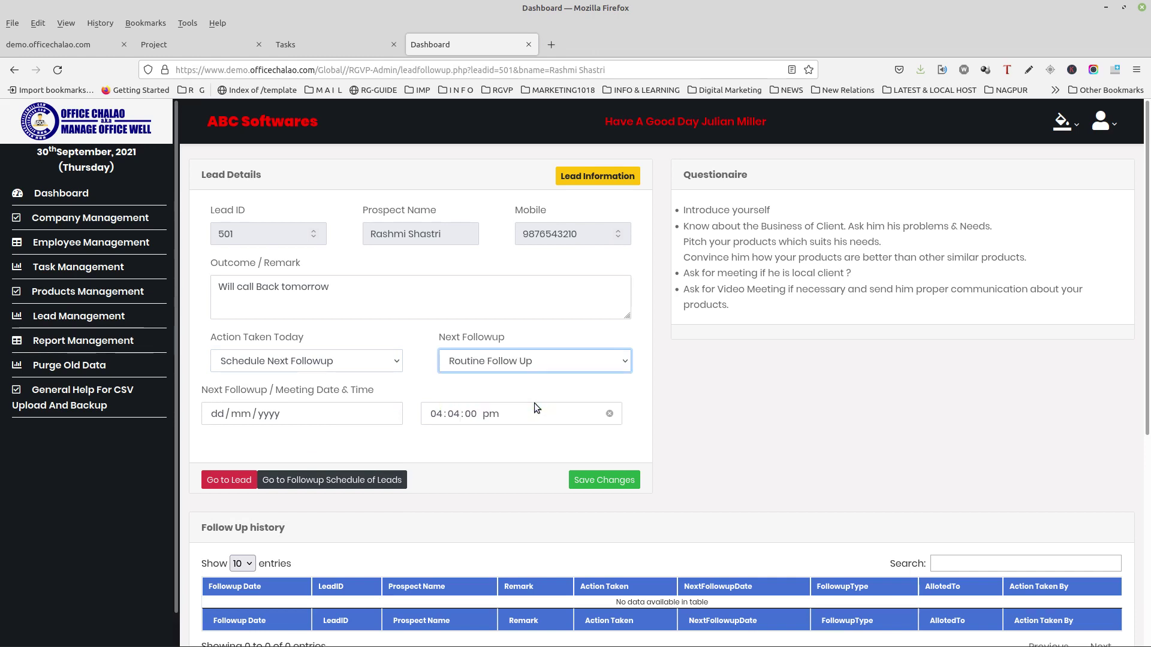
pyautogui.click(216, 415)
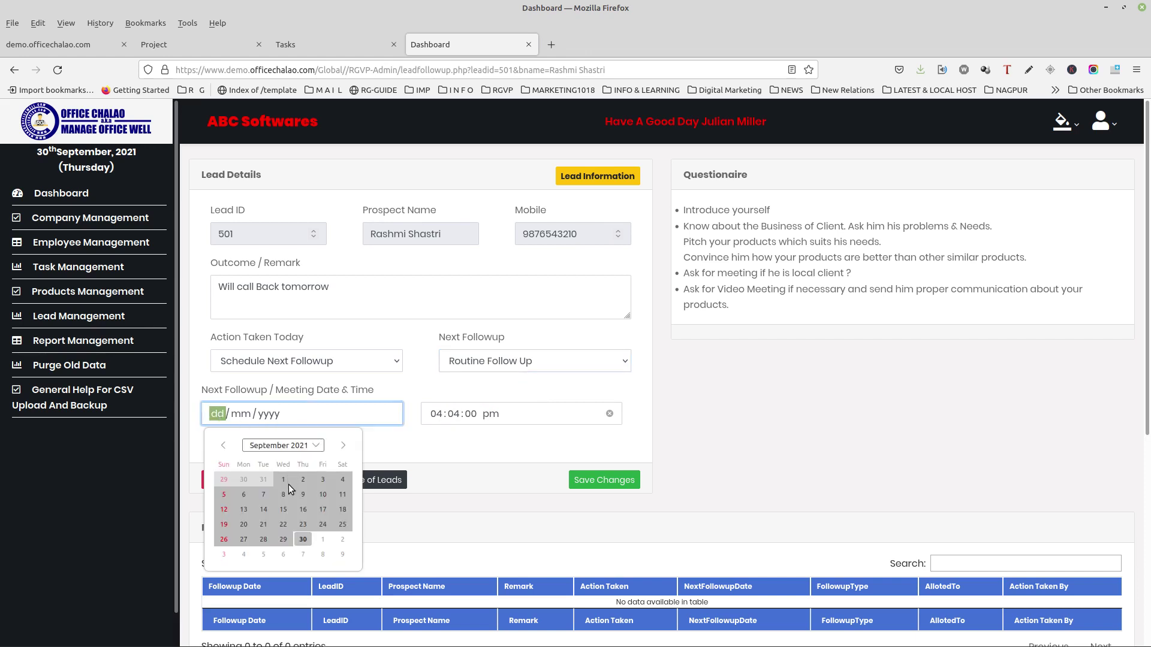
pyautogui.click(323, 539)
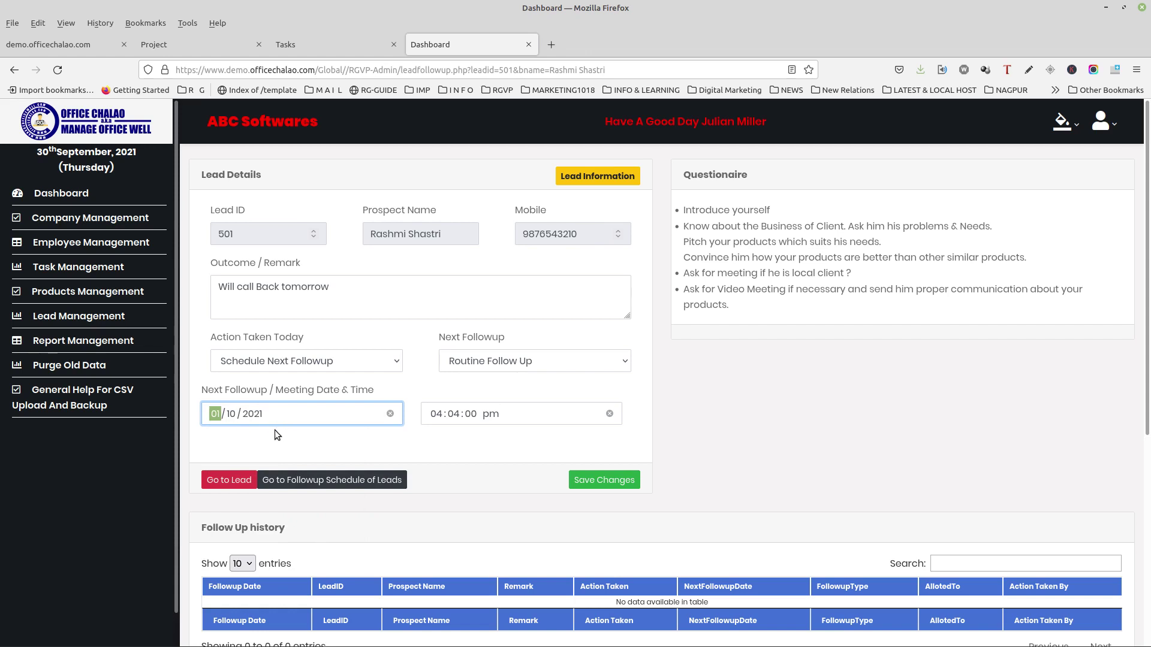
pyautogui.click(437, 415)
pyautogui.write('11:')
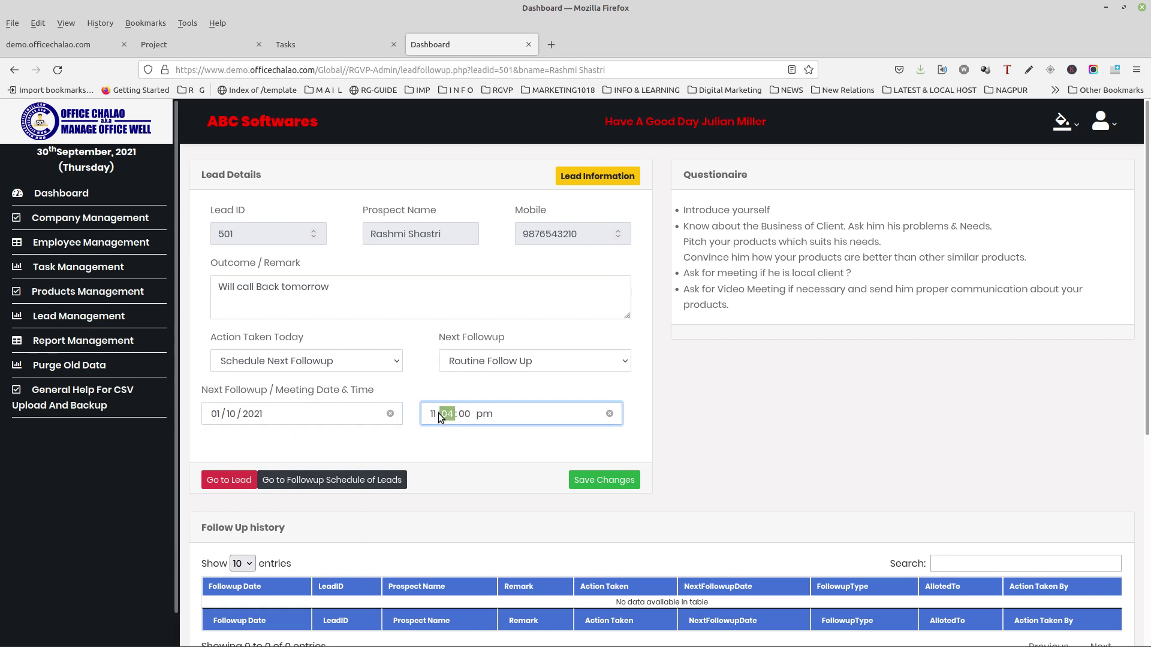
pyautogui.write('00')
pyautogui.click(486, 414)
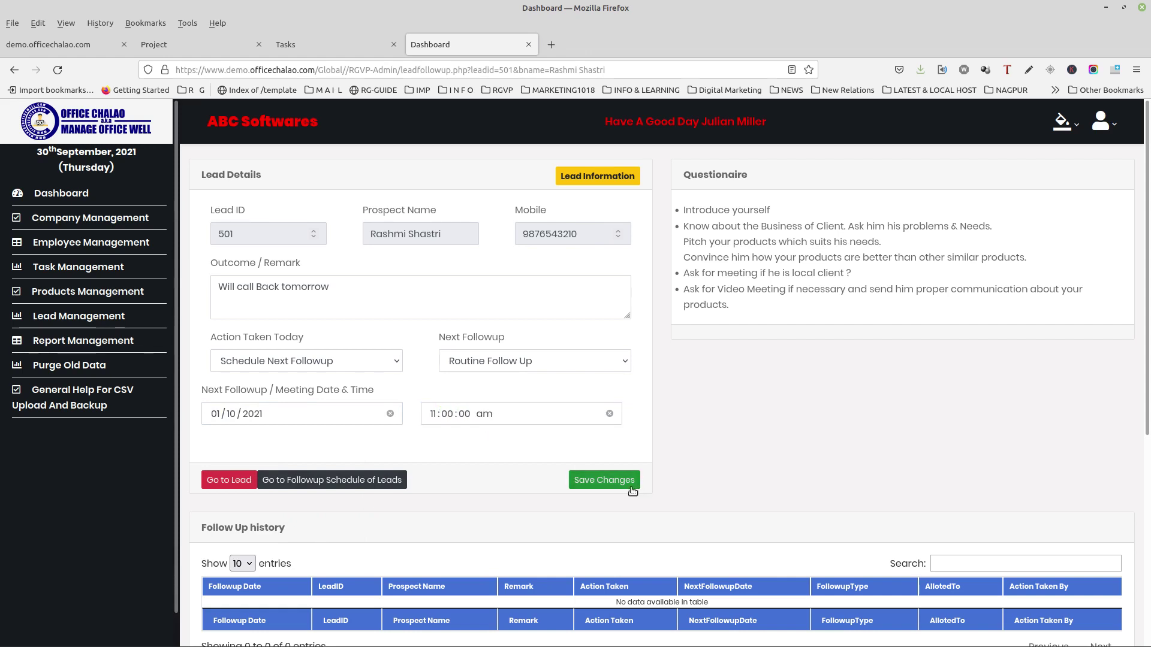
pyautogui.click(614, 485)
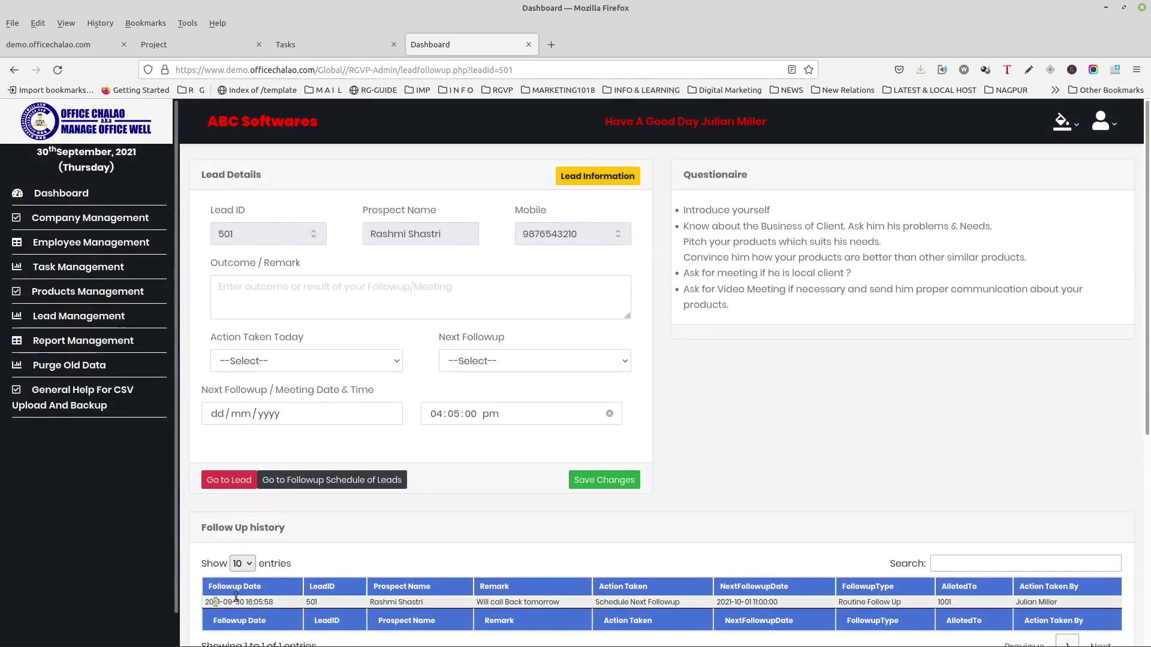
# Step: Check the new follow-up history entry, then return to leads and show Active Leads
pyautogui.moveTo(213, 601); pyautogui.dragTo(818, 596)
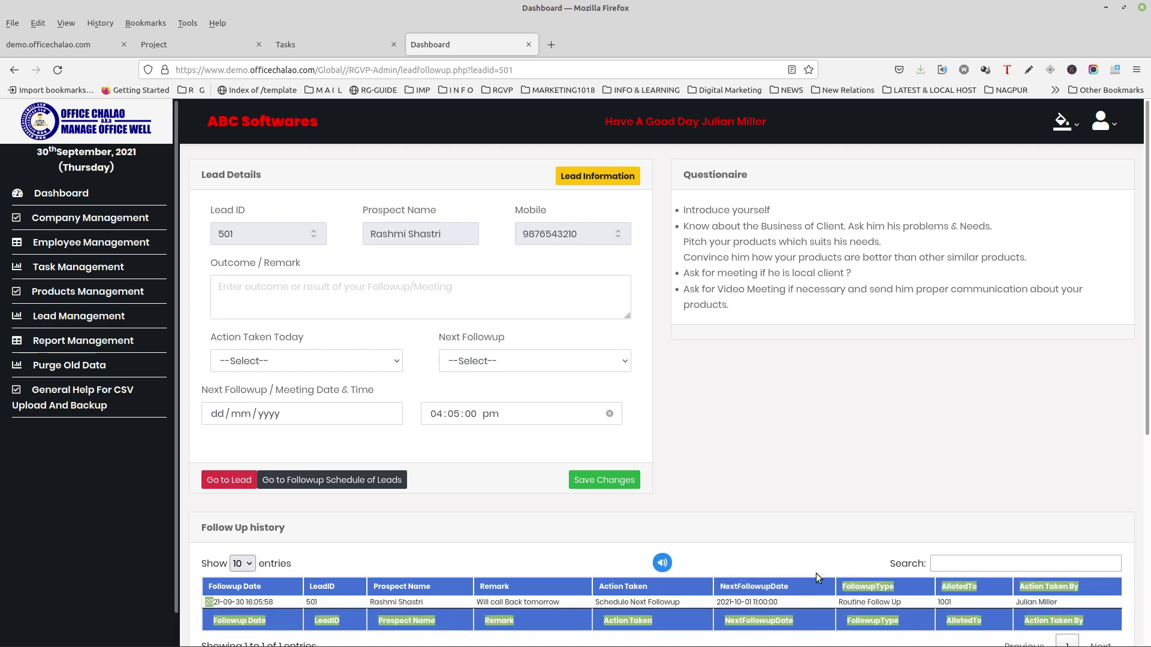
pyautogui.click(807, 540)
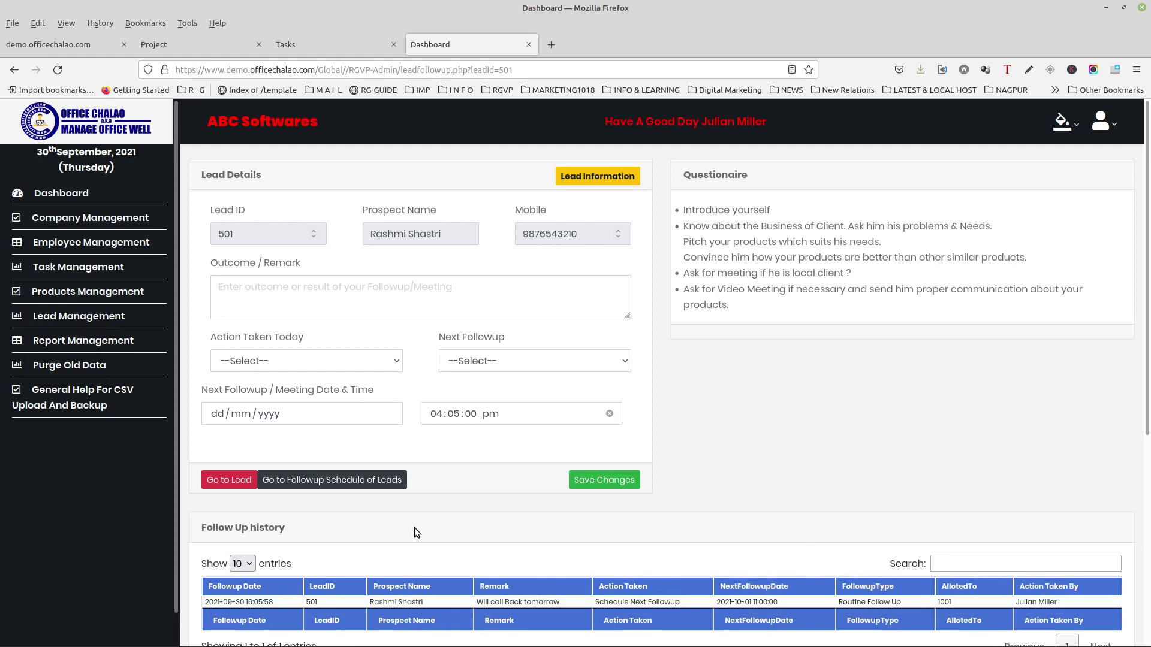
pyautogui.click(223, 480)
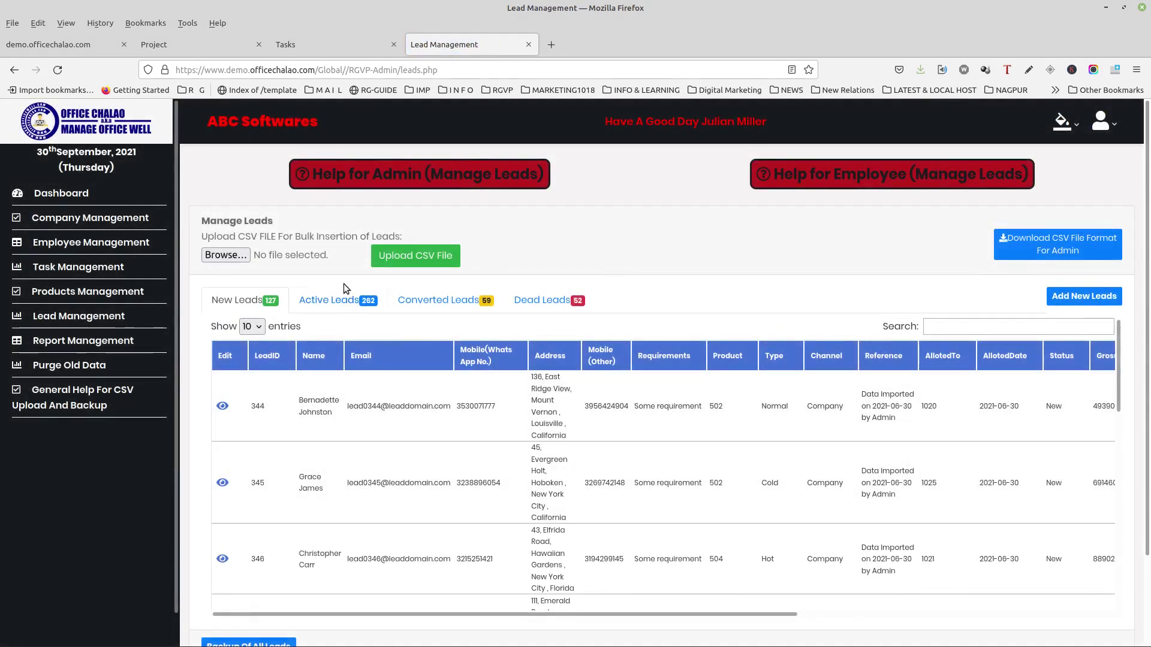
pyautogui.click(330, 300)
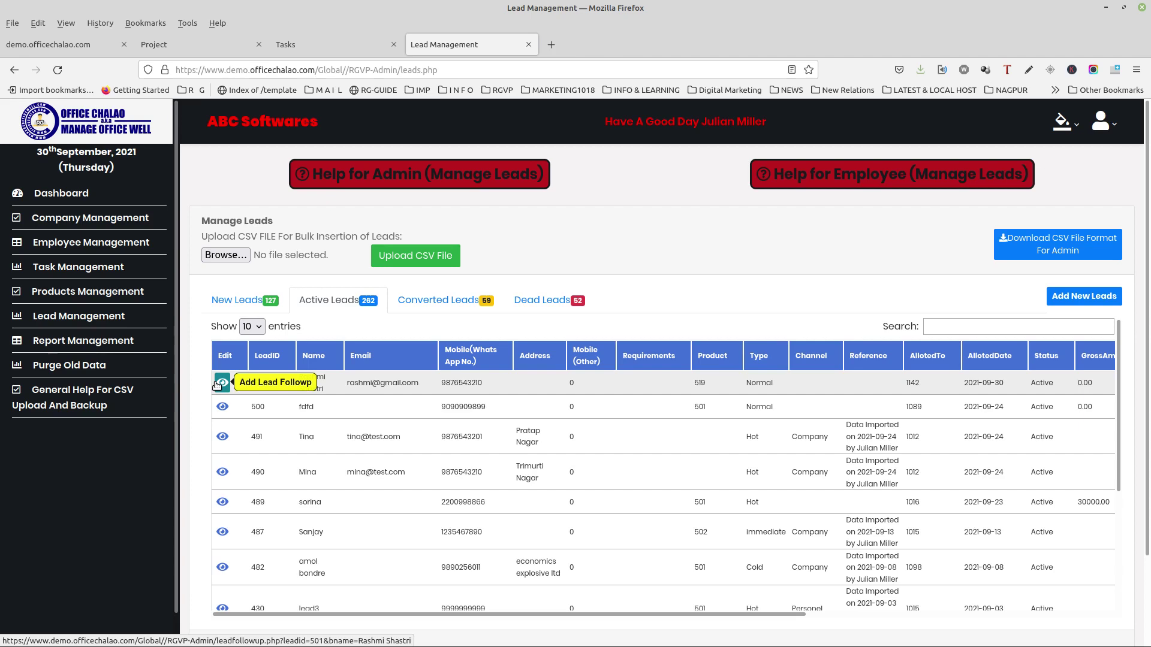
# Step: Enter the remark 'Interested in the product' on lead 501's follow-up form
pyautogui.click(217, 385)
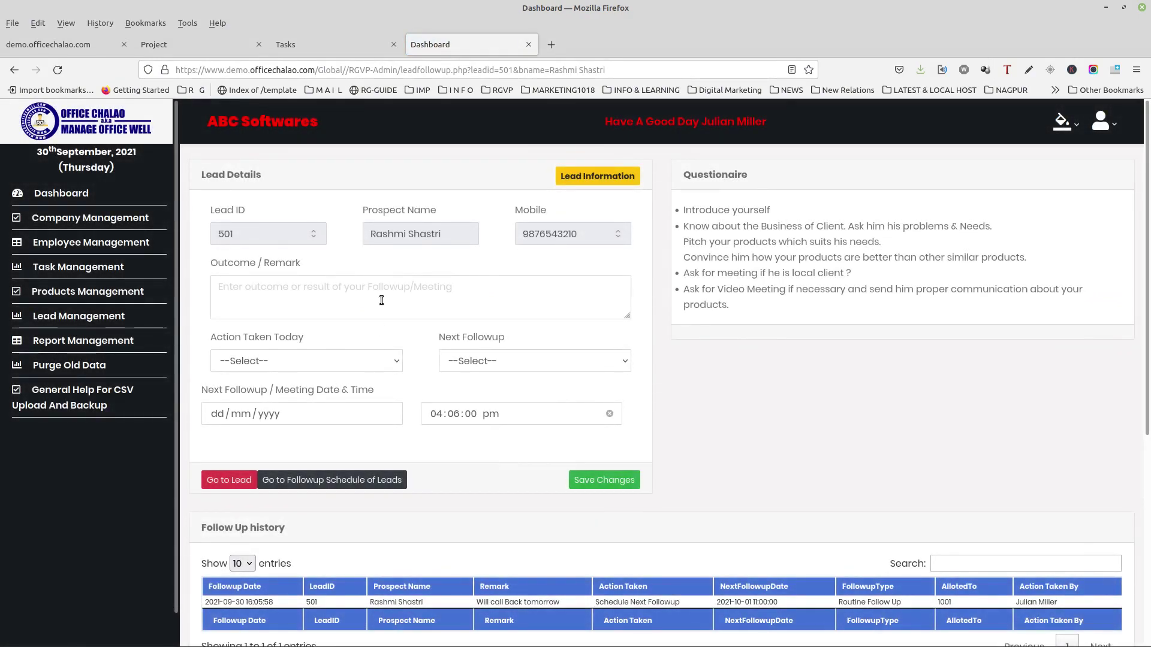
pyautogui.click(380, 301)
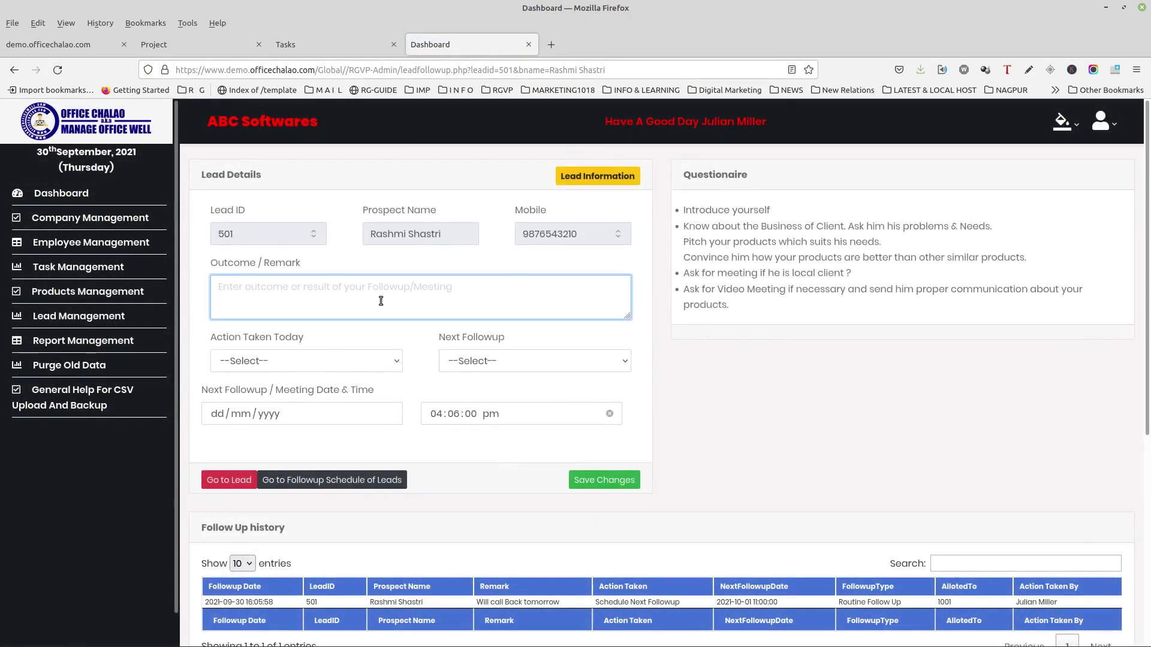
pyautogui.write('Intereste')
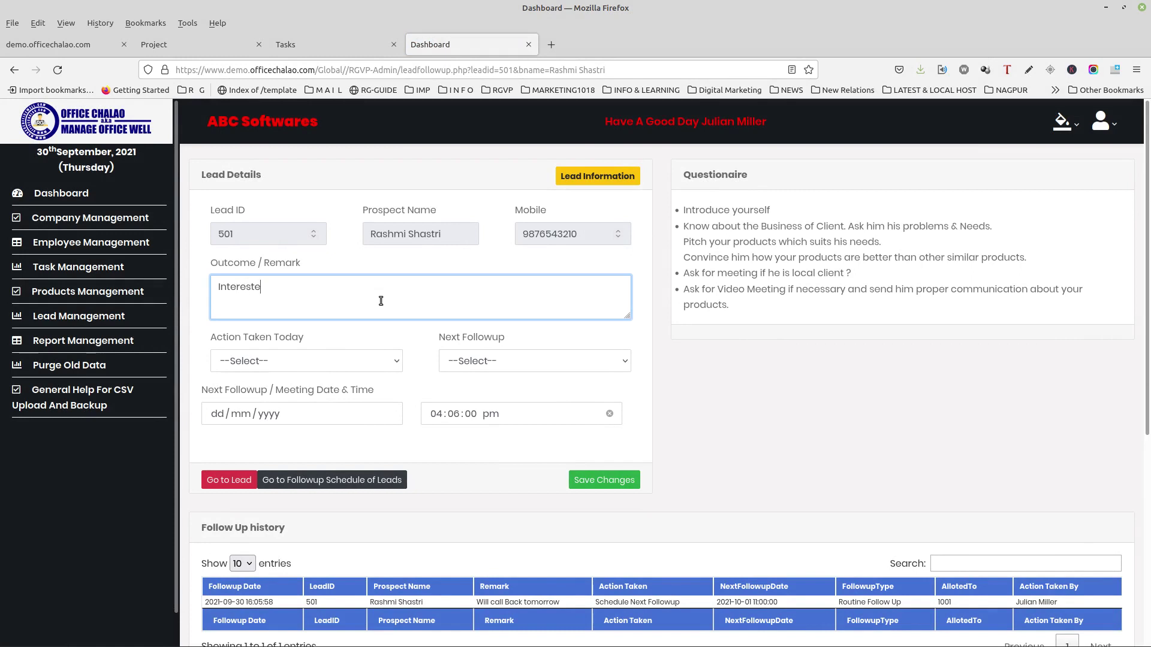
pyautogui.write('d in the product.')
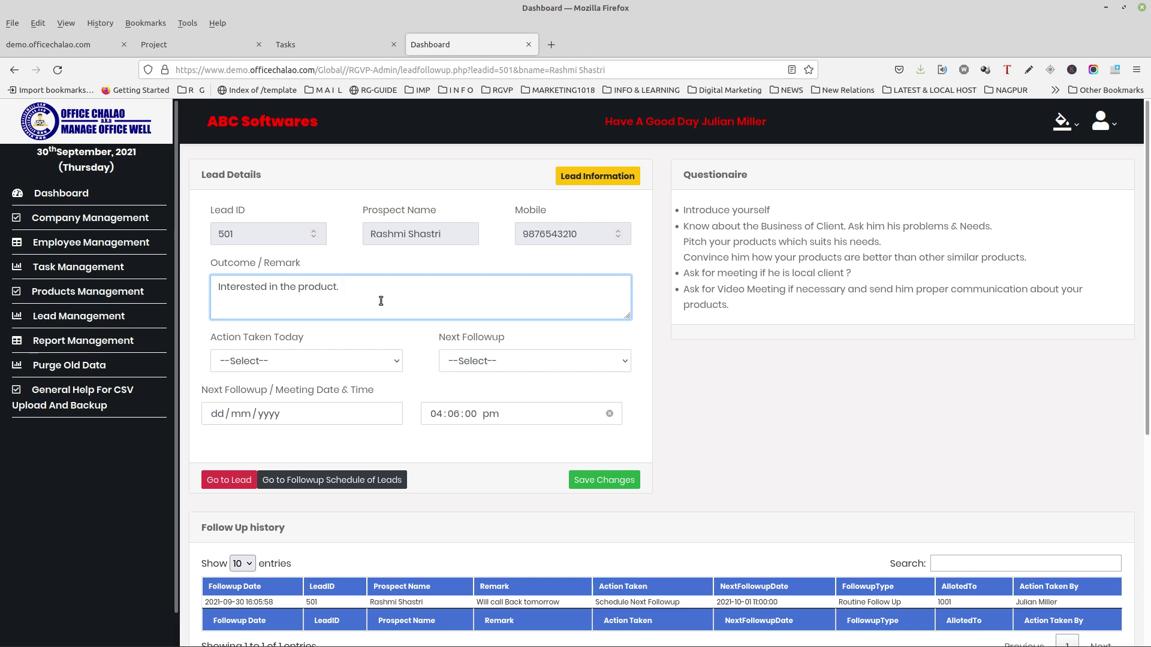
# Step: Save the follow-up as Transfer to Converted Leads, leaving next follow-up type and date empty
pyautogui.click(332, 362)
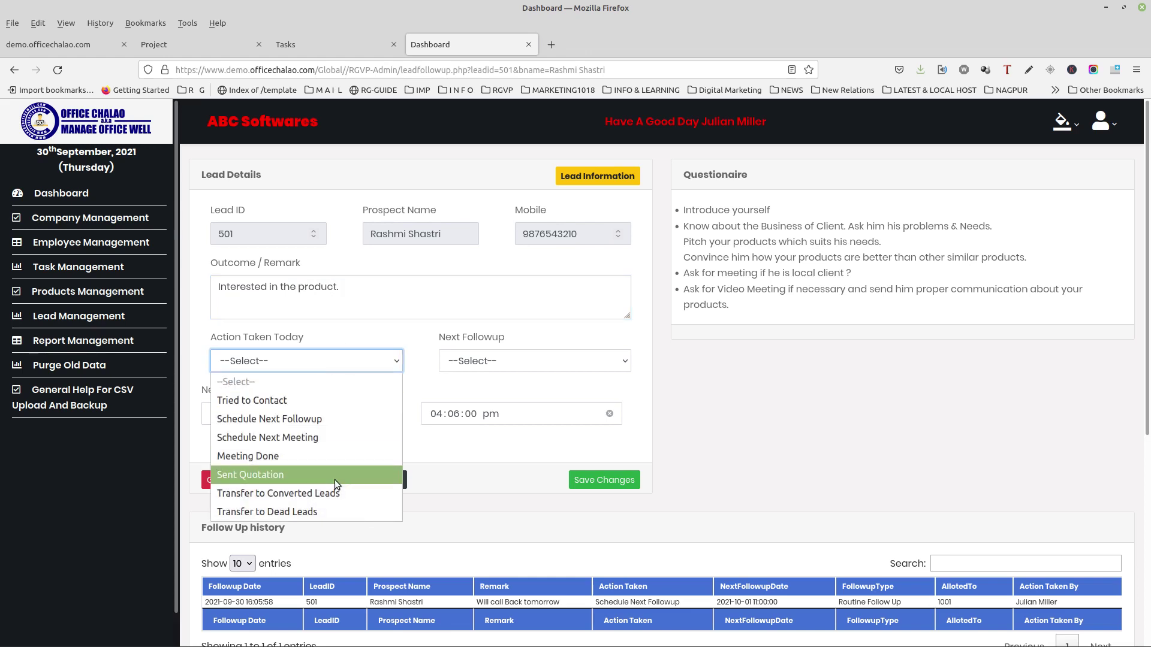
pyautogui.click(326, 493)
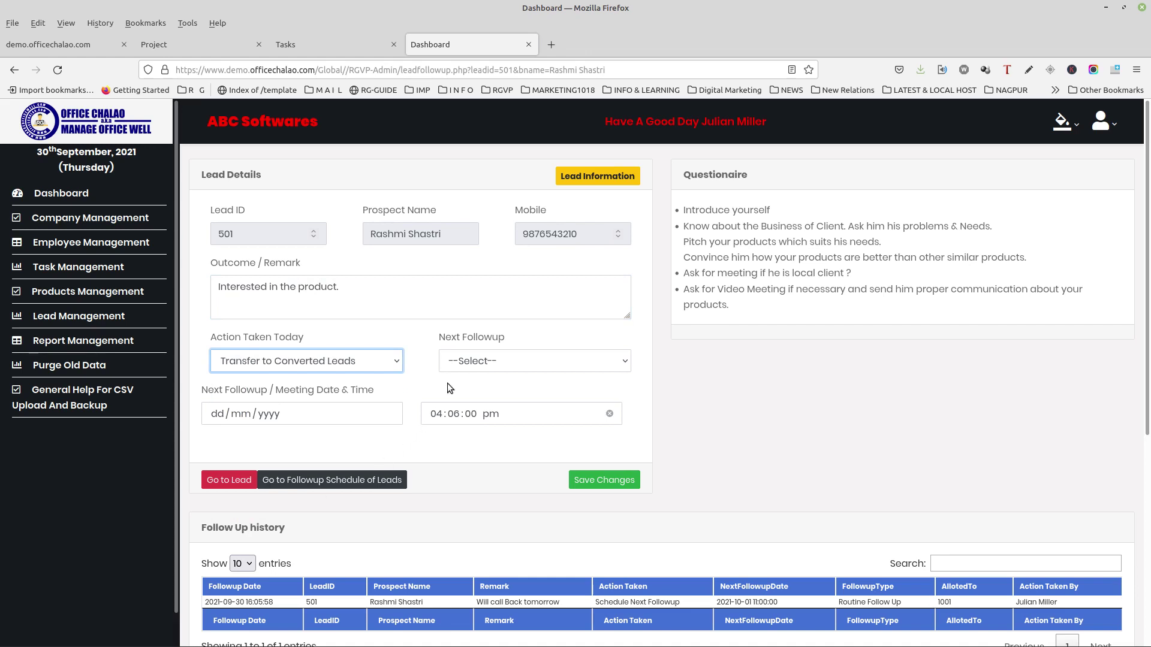
pyautogui.click(471, 362)
pyautogui.click(471, 362)
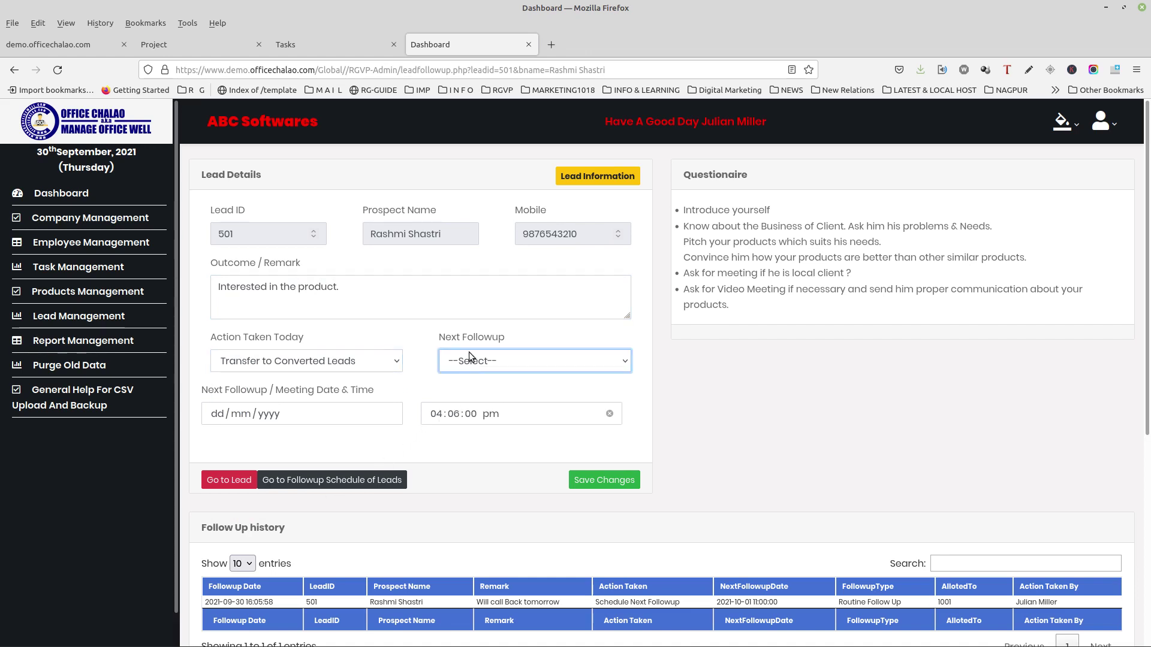
pyautogui.click(226, 414)
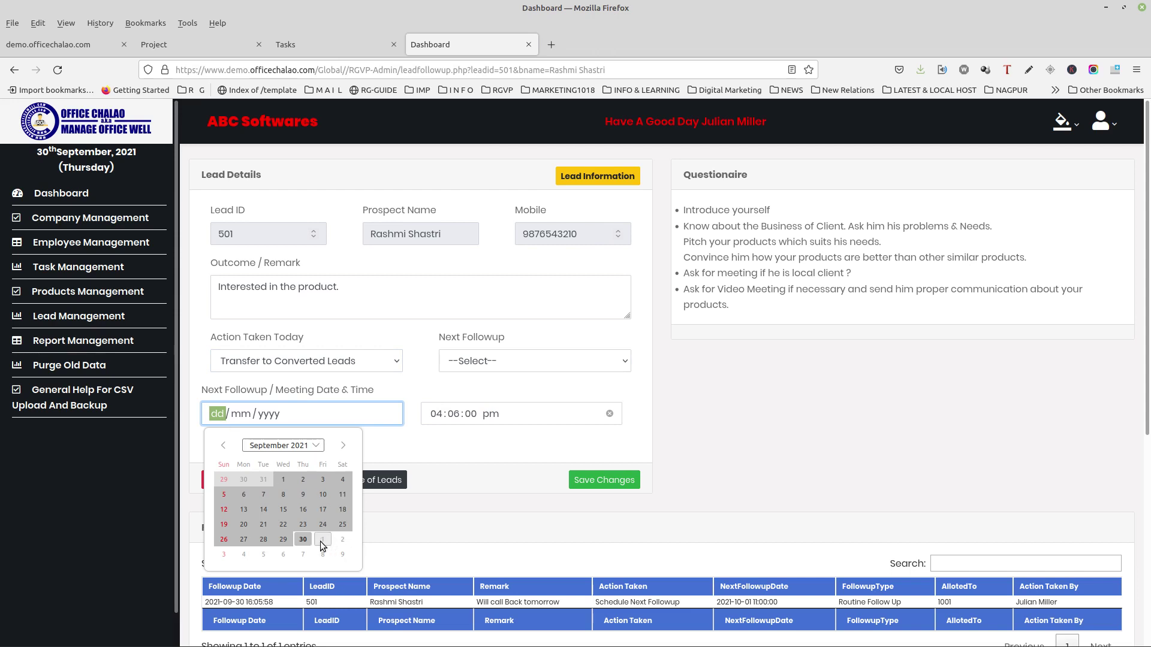
pyautogui.click(422, 454)
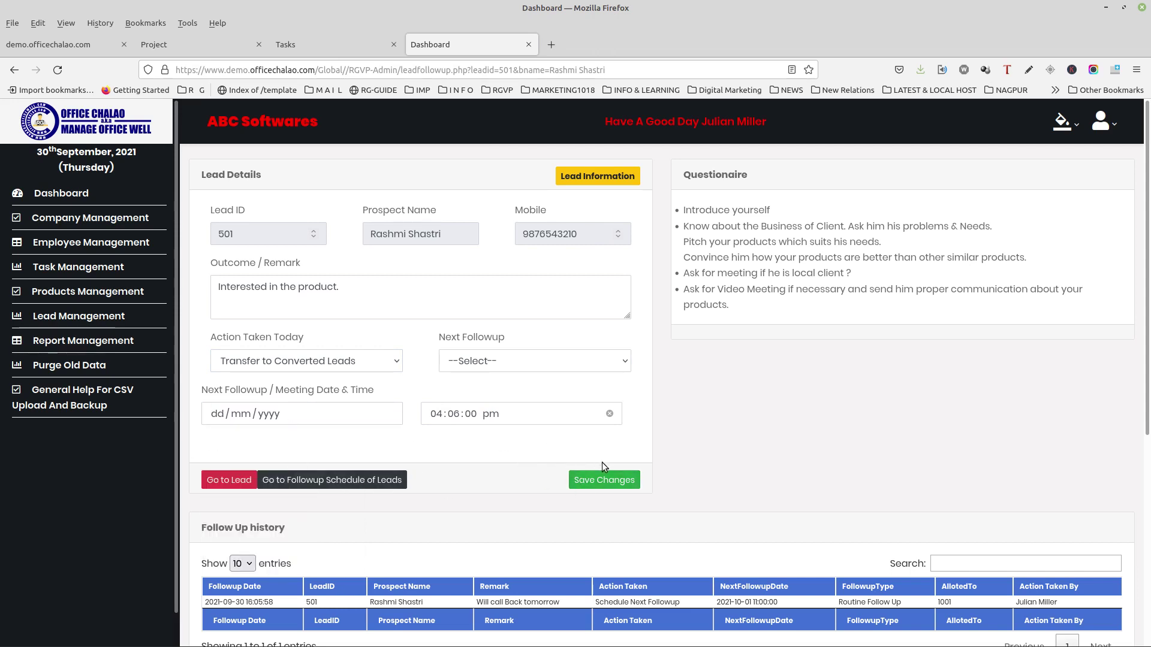
pyautogui.click(590, 478)
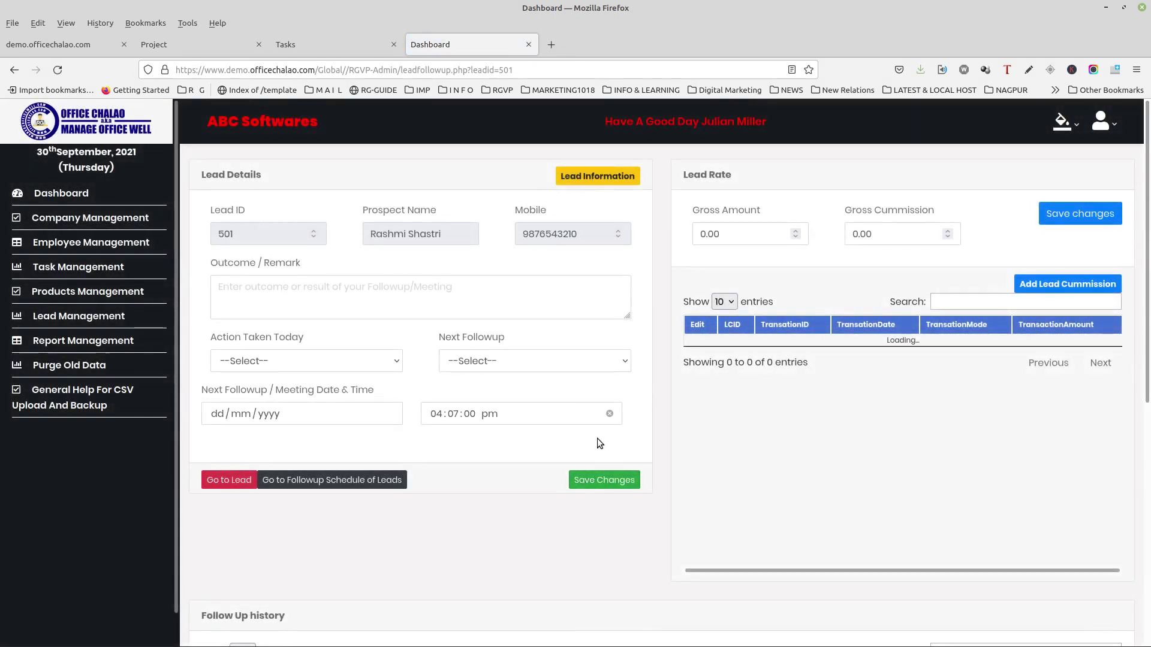
pyautogui.scroll(-4, 549, 392)
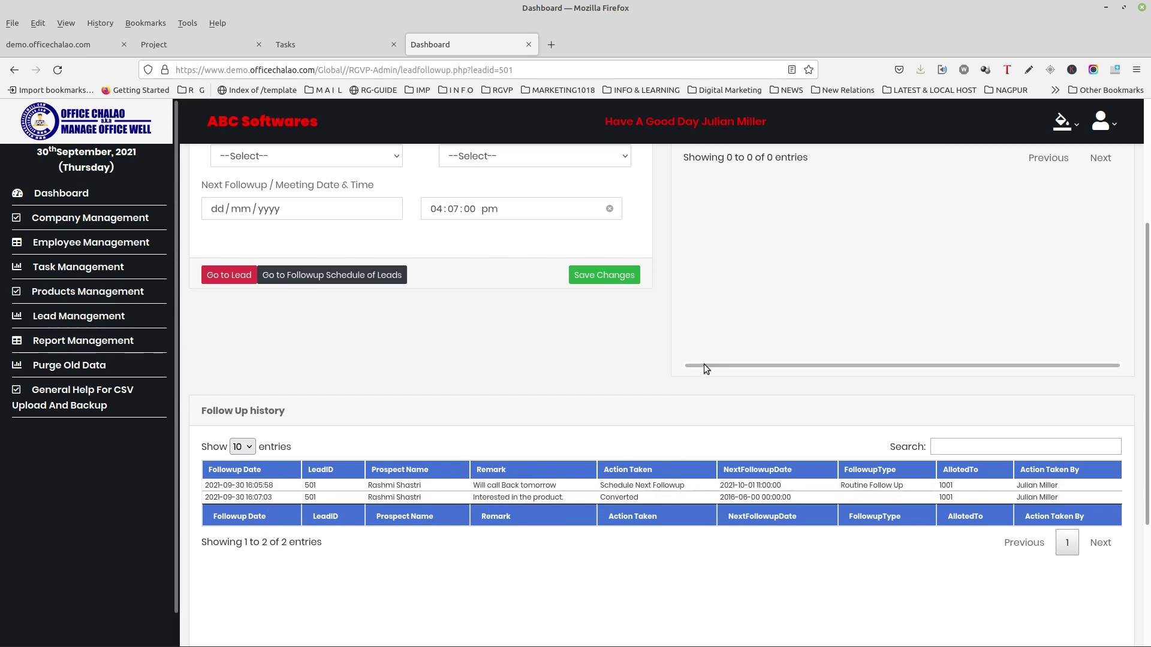
pyautogui.scroll(3, 707, 363)
pyautogui.scroll(2, 707, 368)
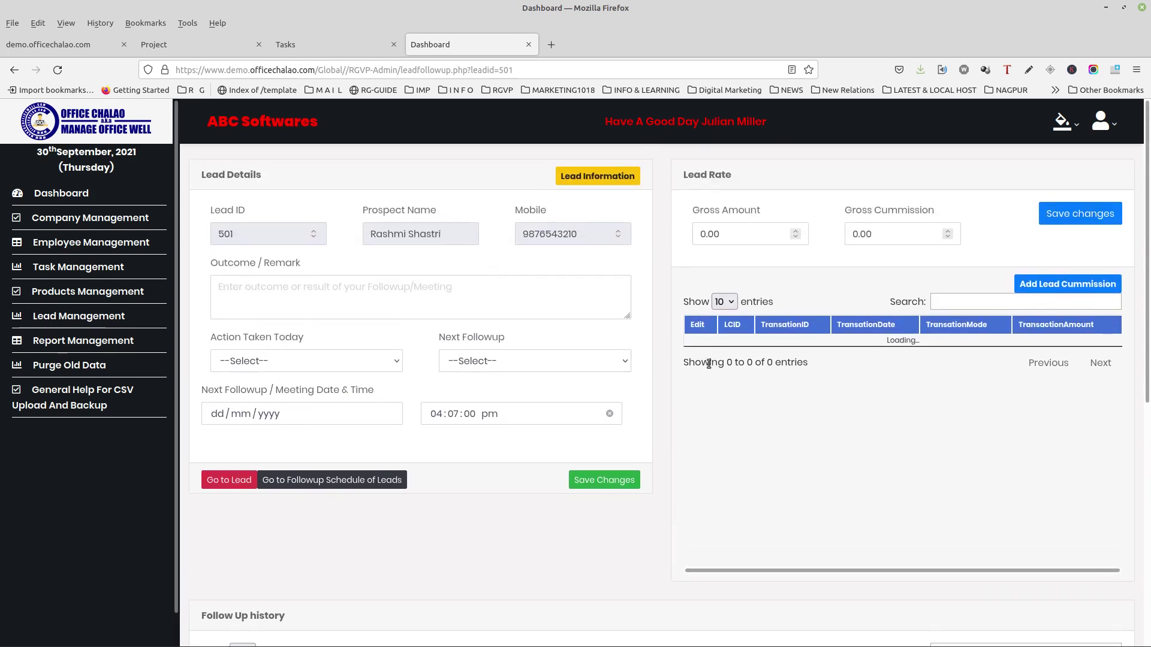
pyautogui.click(738, 237)
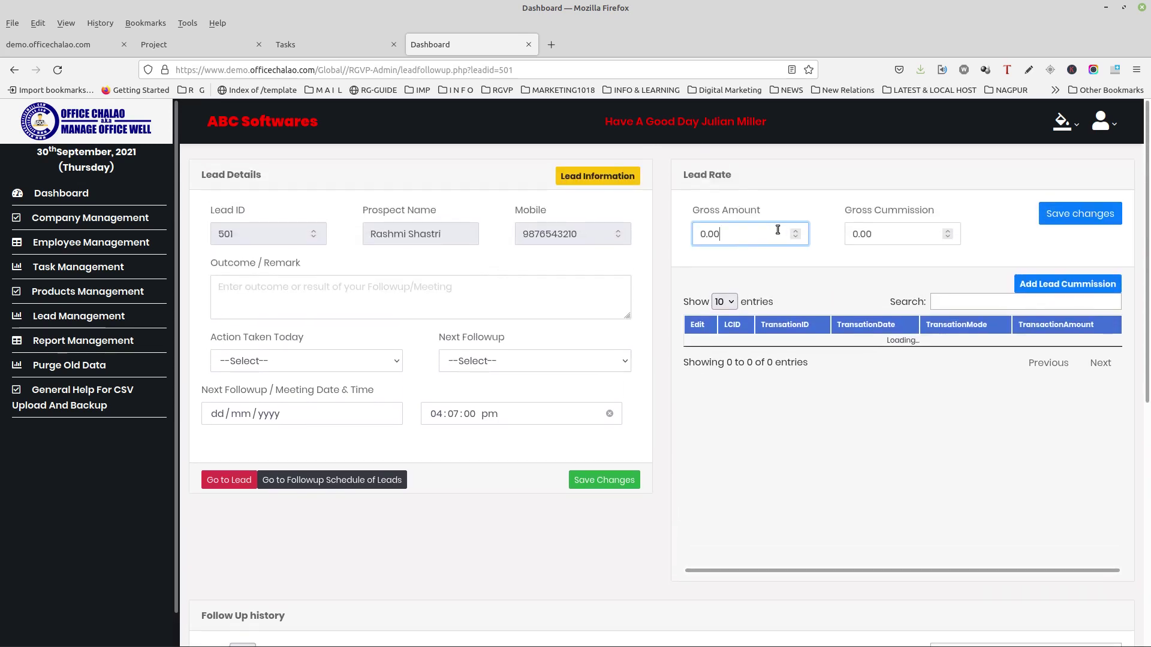
pyautogui.click(855, 231)
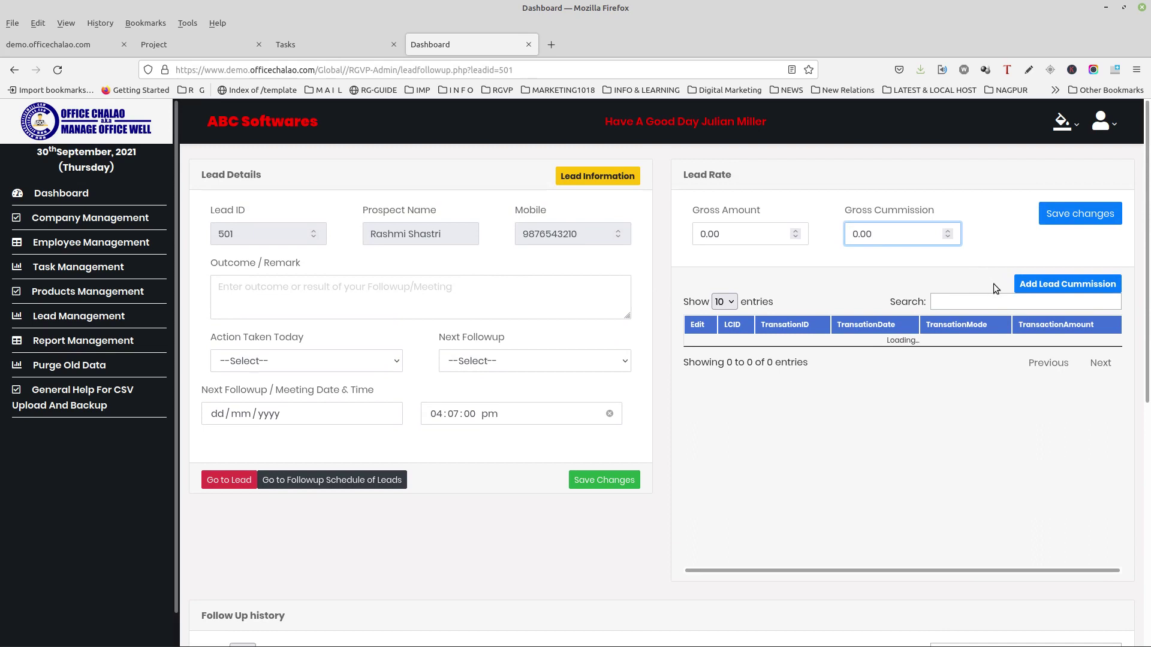
pyautogui.click(1047, 285)
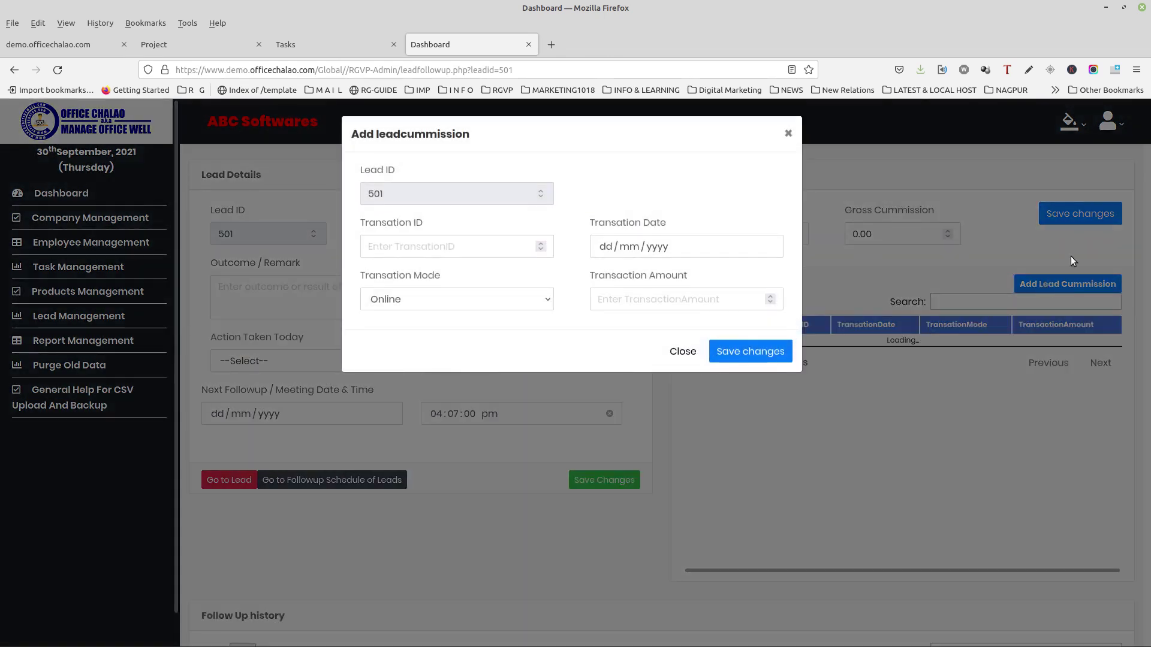
pyautogui.click(790, 134)
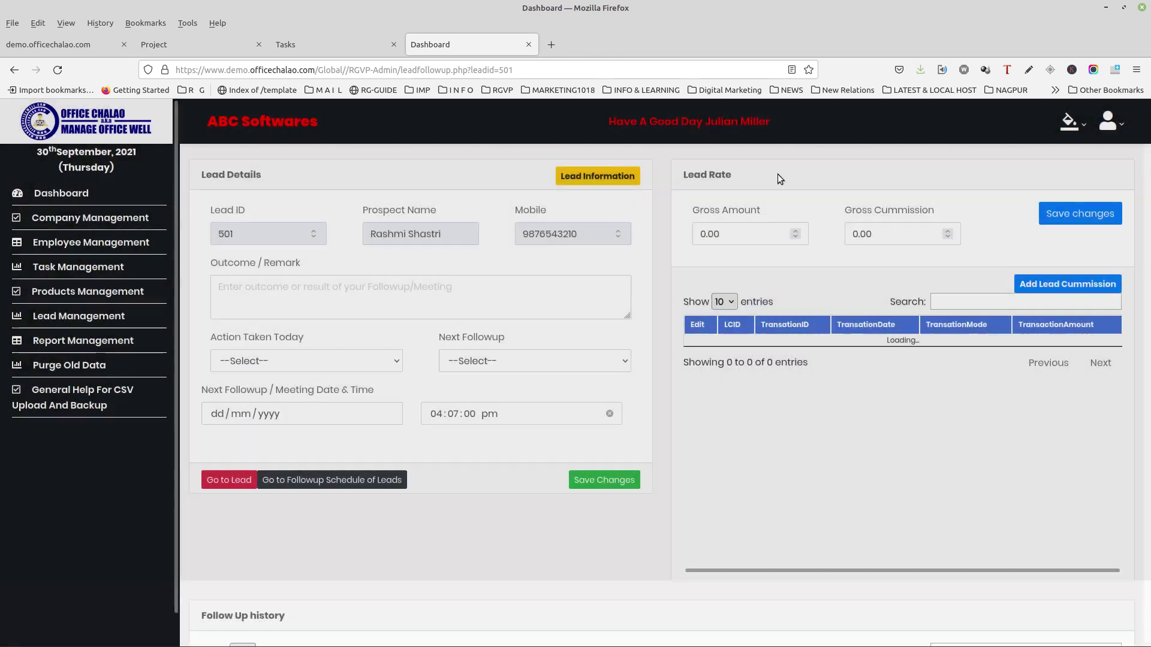
# Step: Save lead 501's rate as Gross Amount 50000 and Gross Commission 5000, then open Add Lead Cummission
pyautogui.click(754, 226)
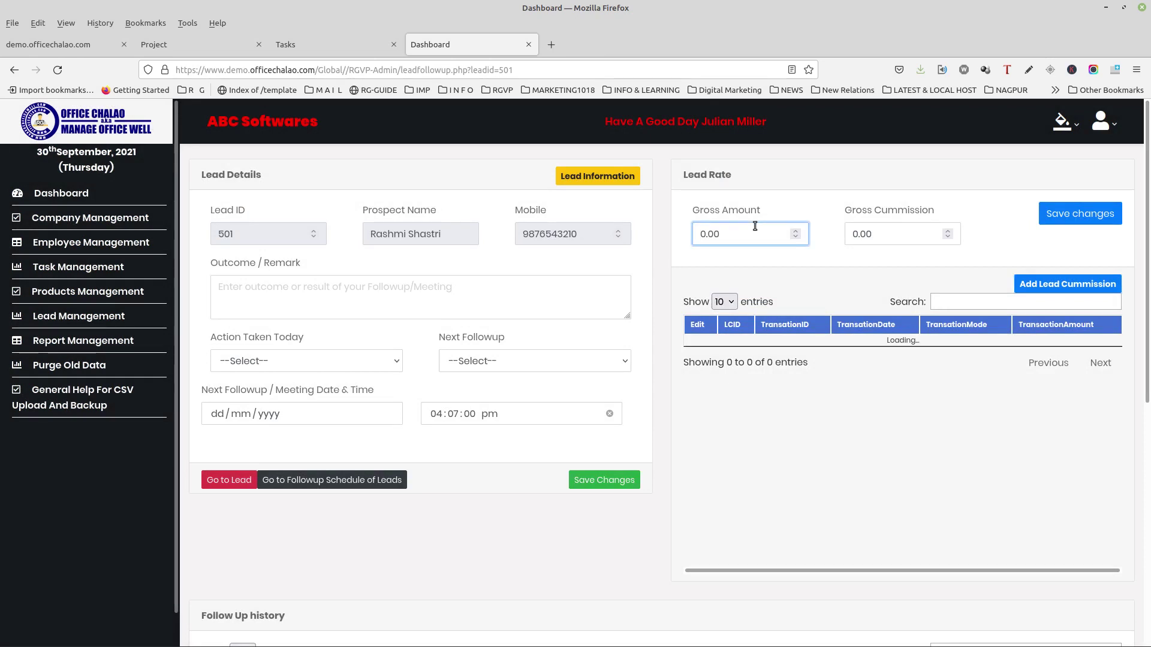
pyautogui.write('5000')
pyautogui.click(857, 234)
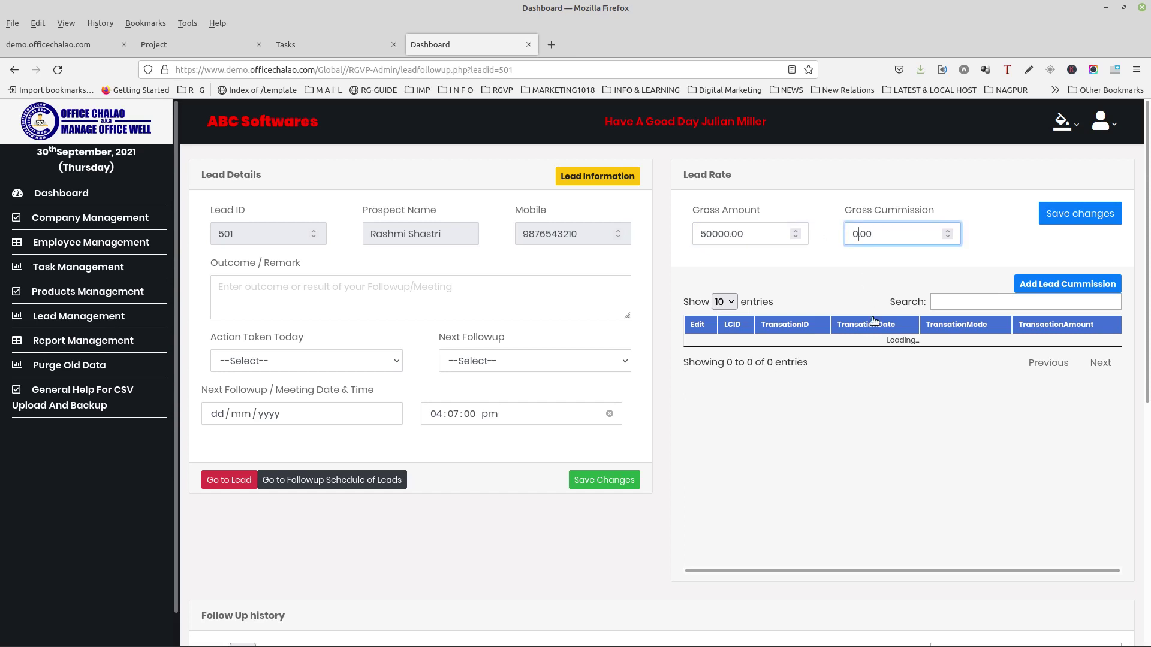
pyautogui.press('BackSpace')
pyautogui.write('5000')
pyautogui.click(1048, 214)
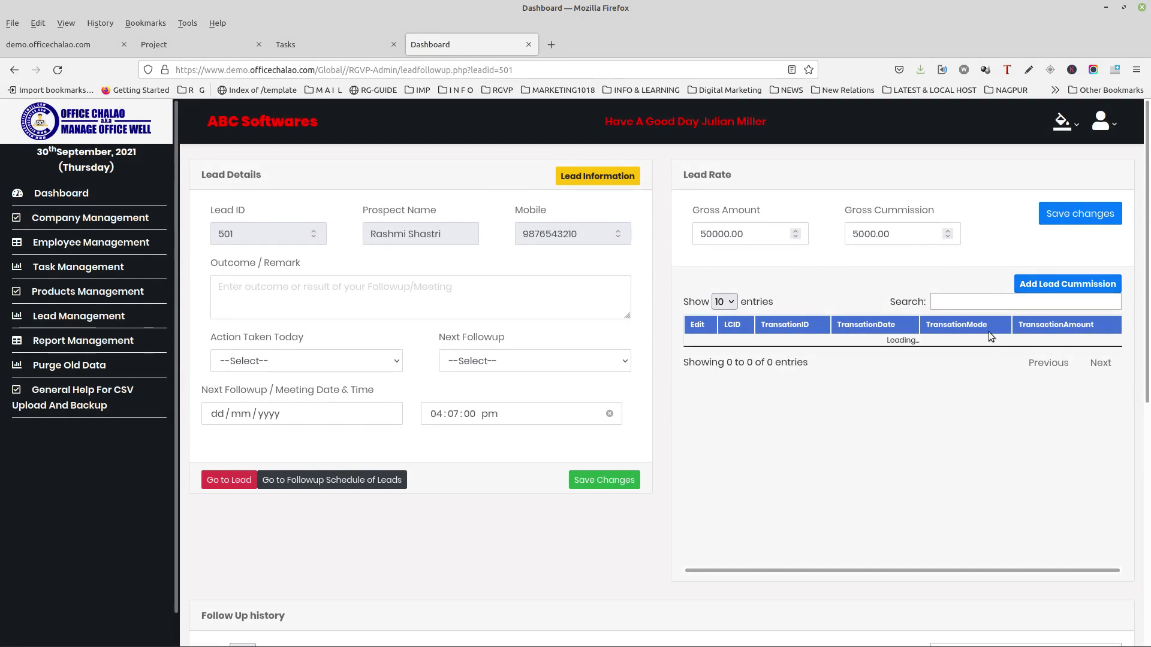
pyautogui.click(1038, 286)
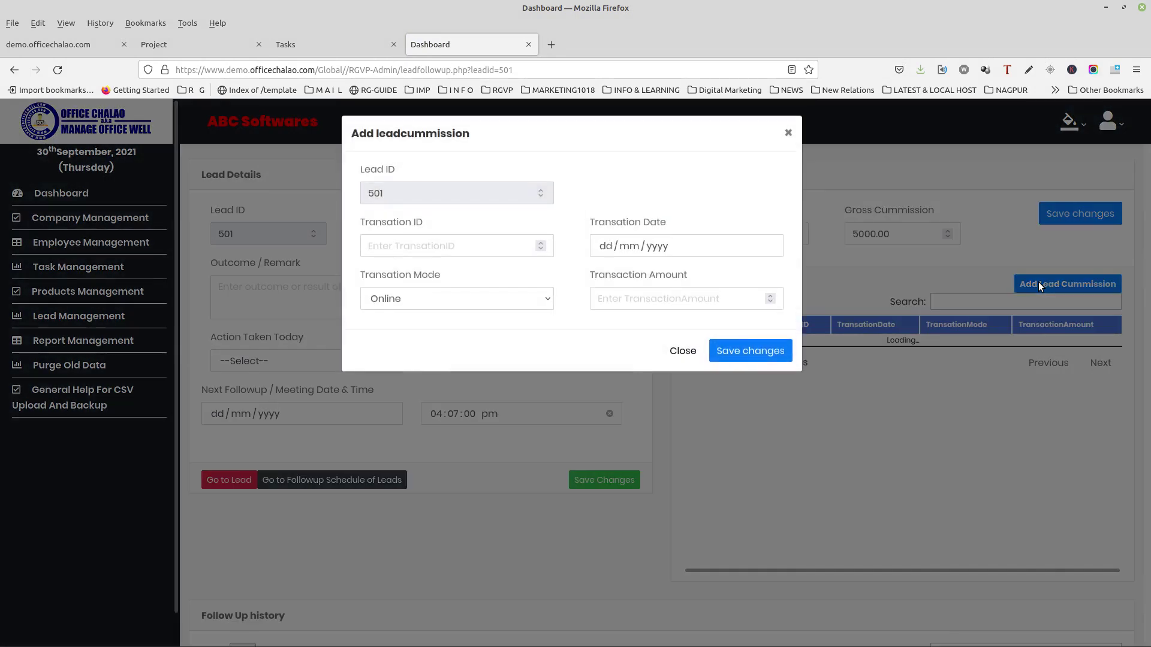
# Step: Add commission transaction 1 dated 30 Sep 2021, mode Online, amount 2500, and save it
pyautogui.click(480, 243)
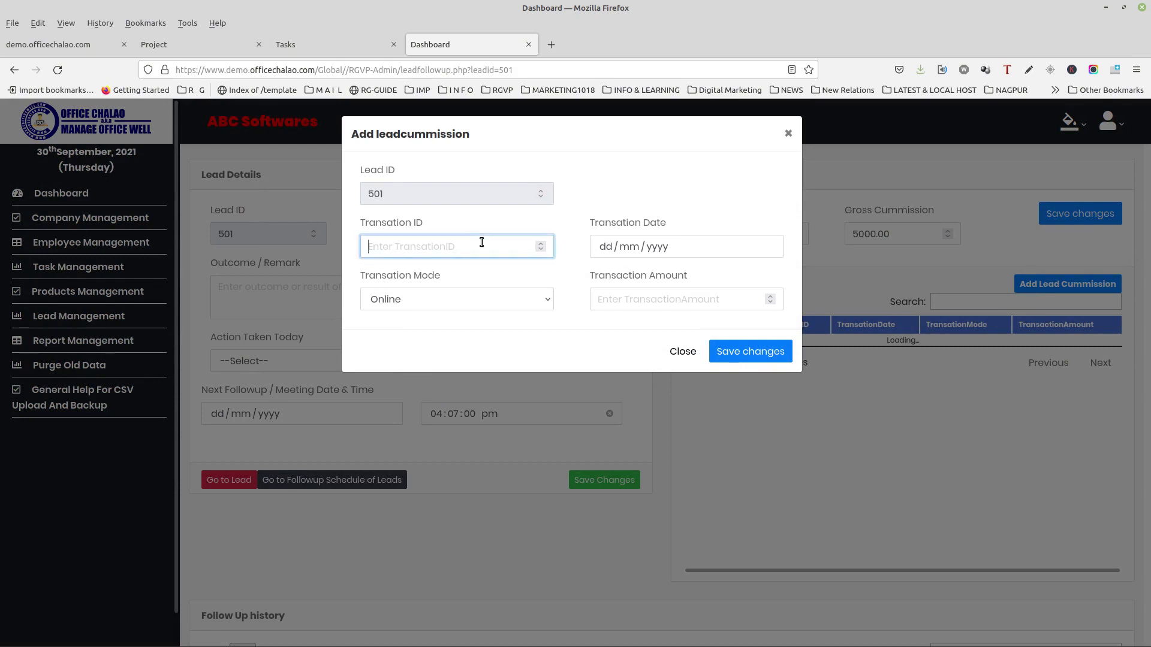
pyautogui.write('1')
pyautogui.click(607, 250)
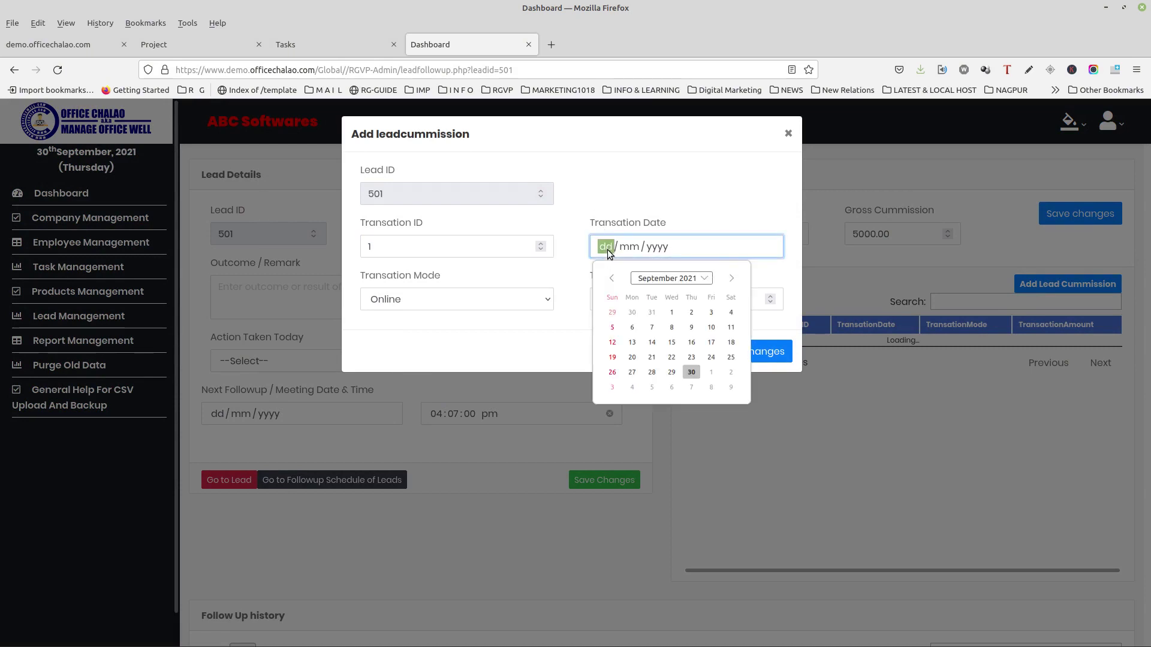
pyautogui.click(691, 372)
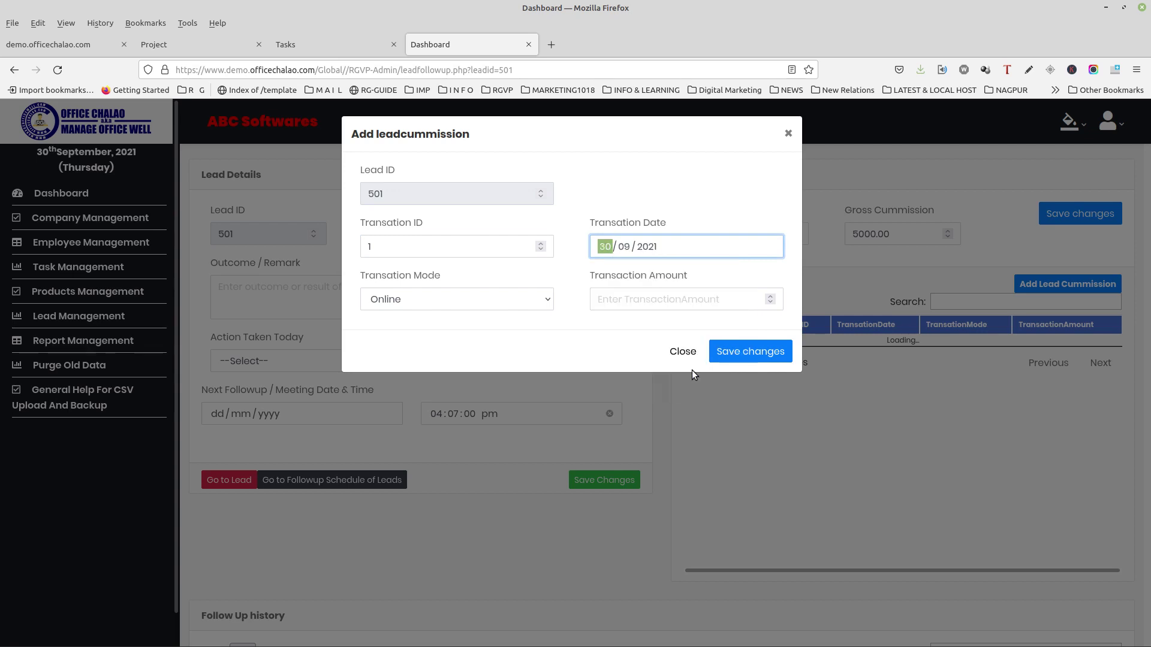
pyautogui.click(508, 297)
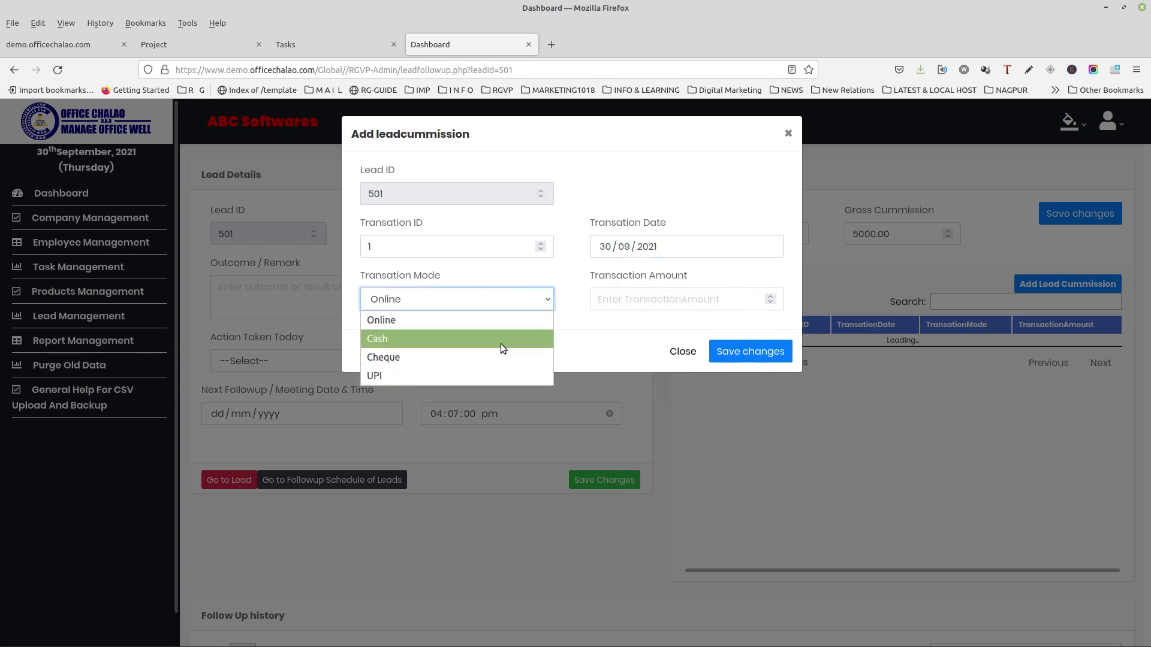
pyautogui.click(510, 322)
pyautogui.click(646, 293)
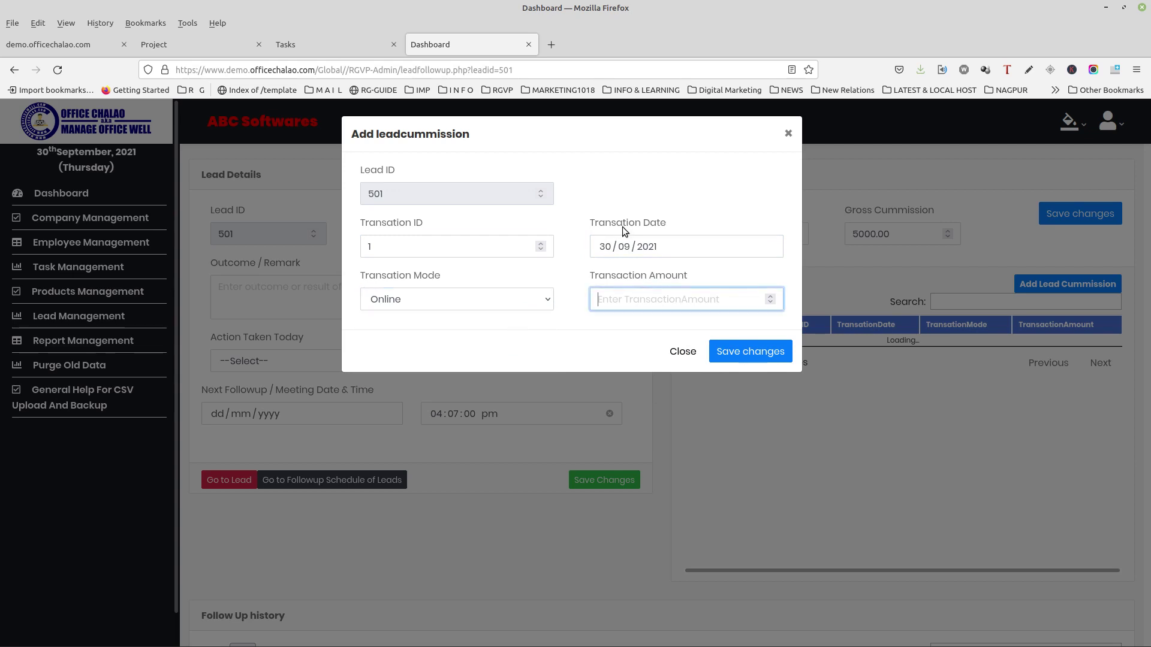
pyautogui.write('2500')
pyautogui.click(733, 359)
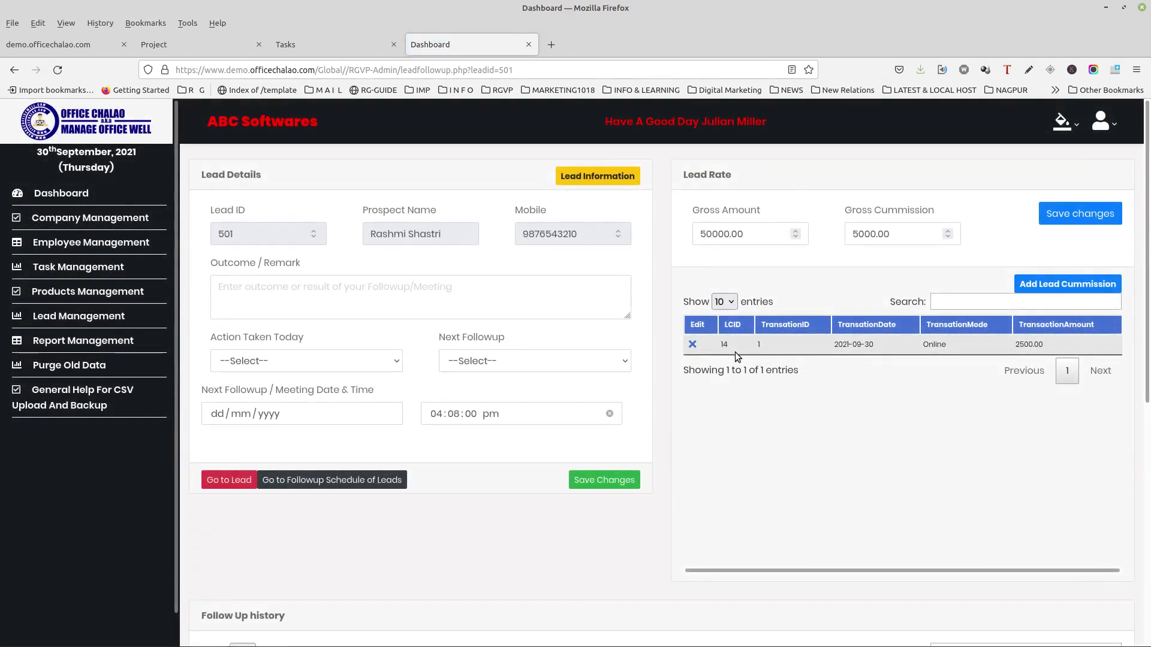
# Step: Review lead 501's follow-up history, then start another lead commission entry
pyautogui.click(695, 344)
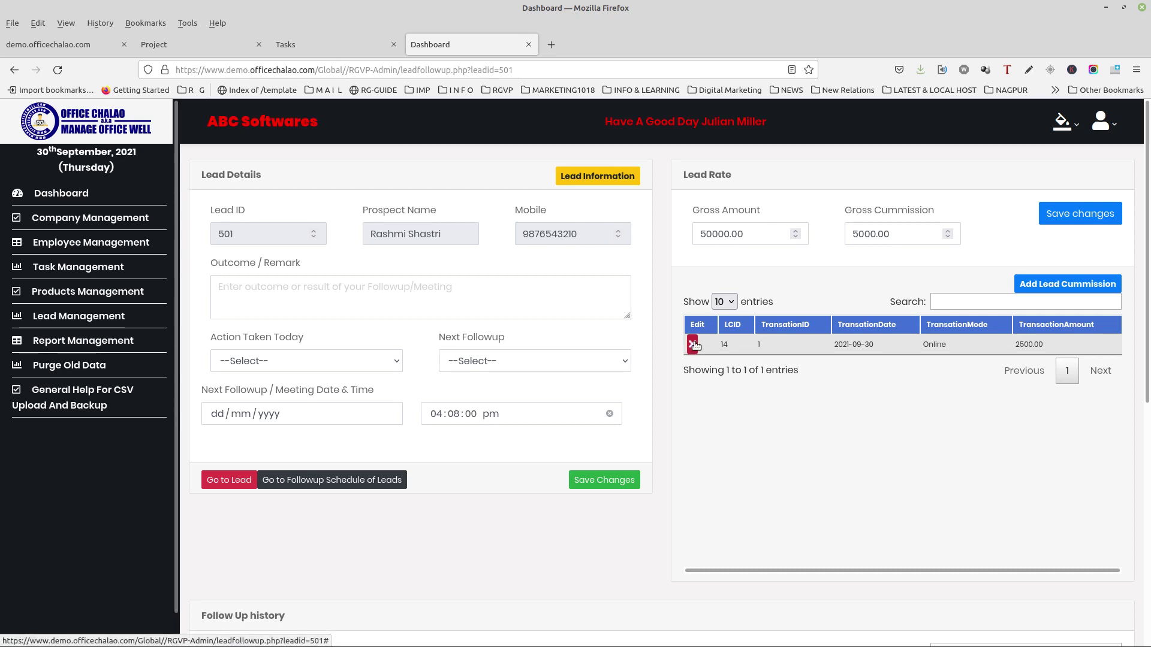
pyautogui.scroll(-3, 732, 393)
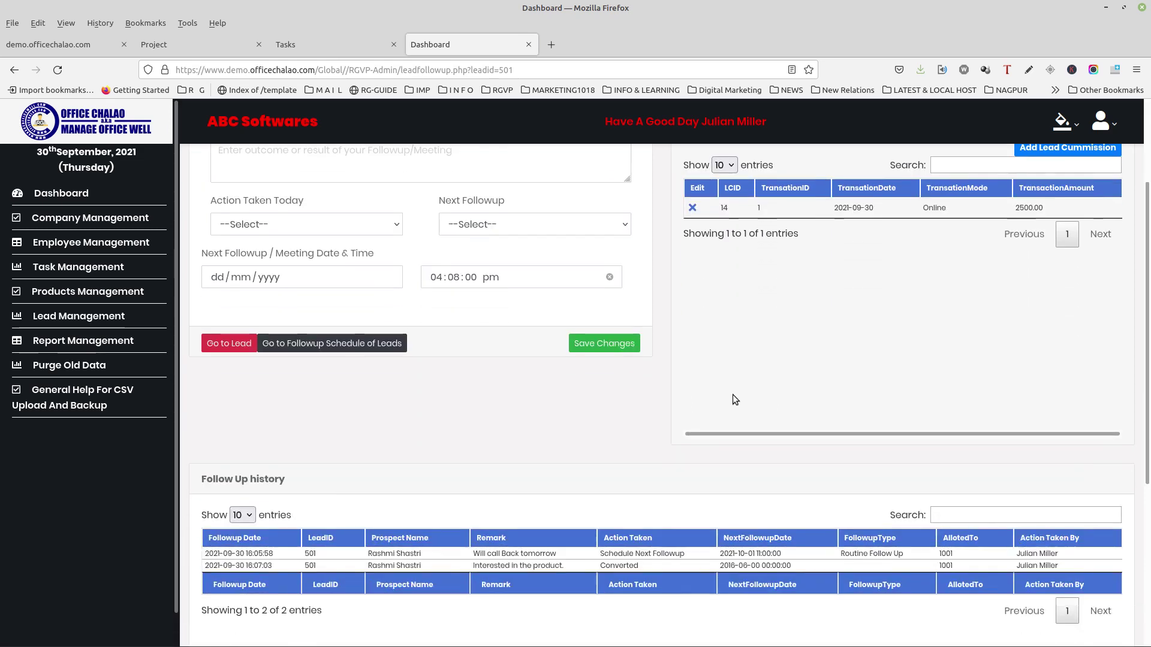
pyautogui.scroll(3, 735, 393)
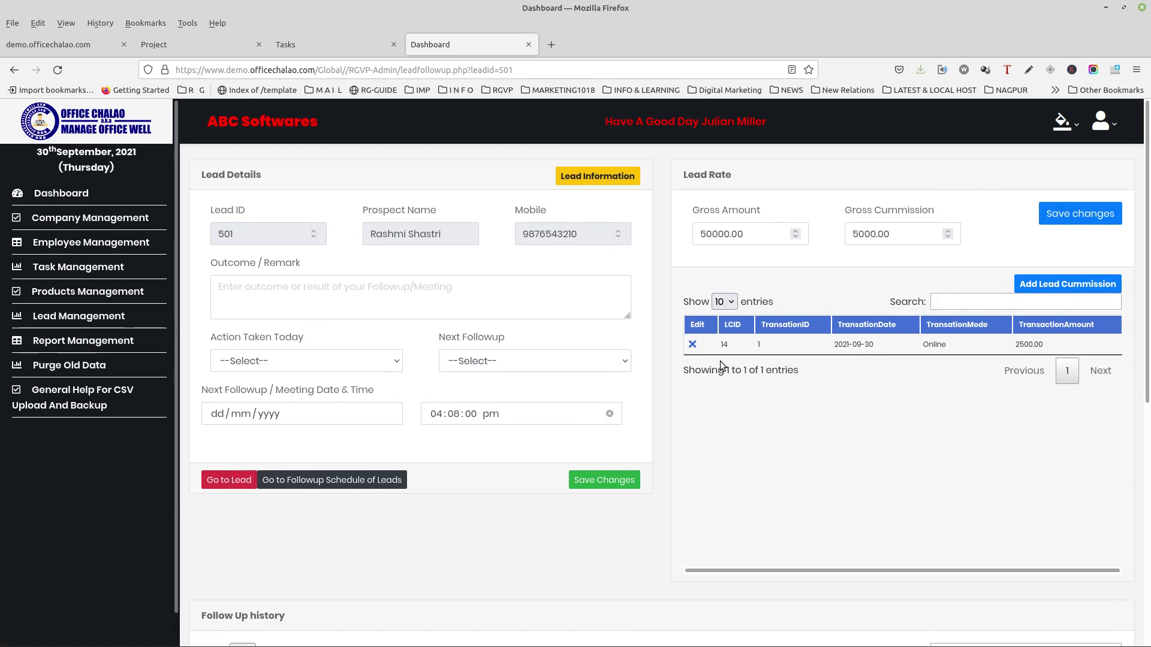
pyautogui.click(1023, 282)
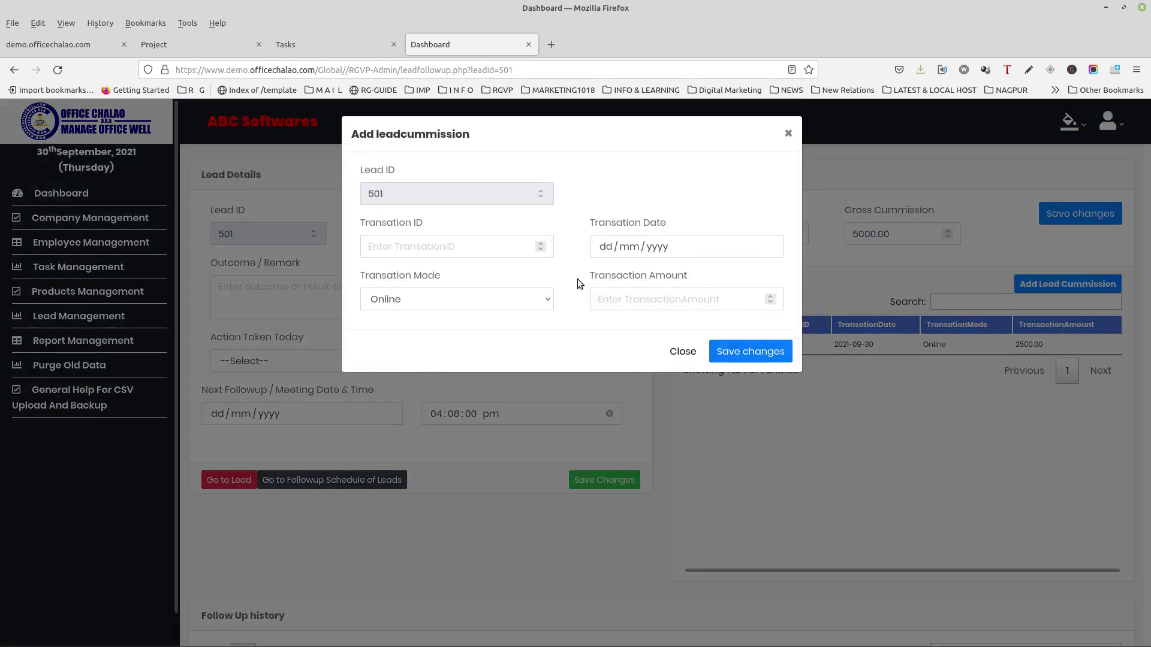
# Step: Add commission transaction 2 dated 1 Oct 2021, amount 2500, and save it
pyautogui.click(430, 242)
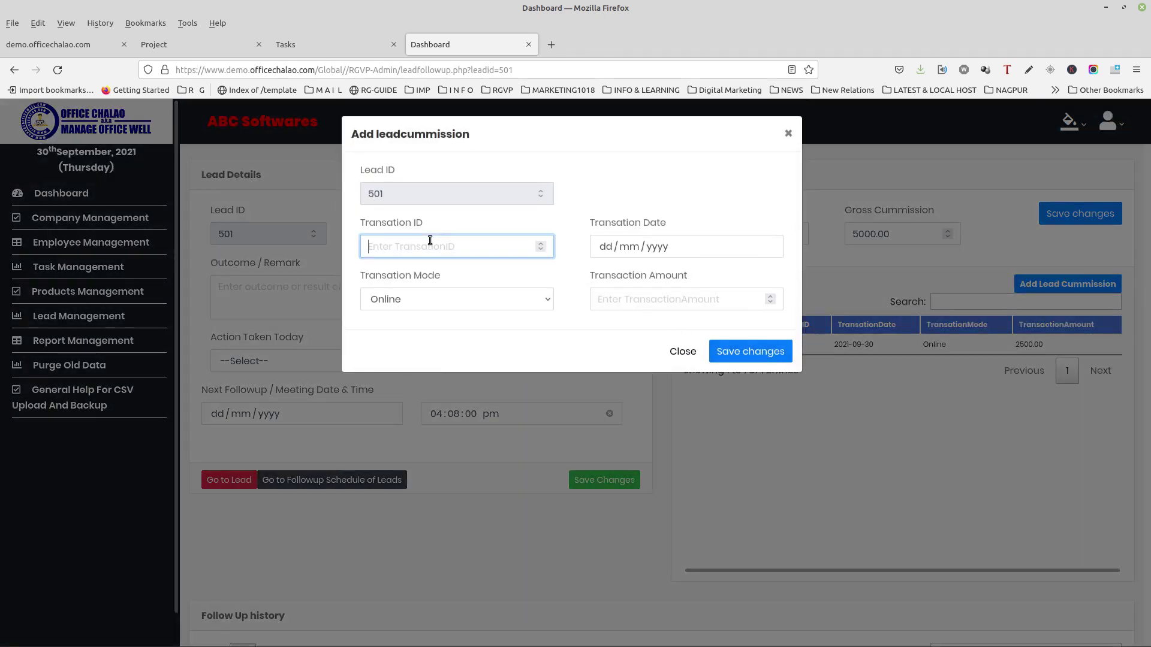
pyautogui.write('2')
pyautogui.click(608, 247)
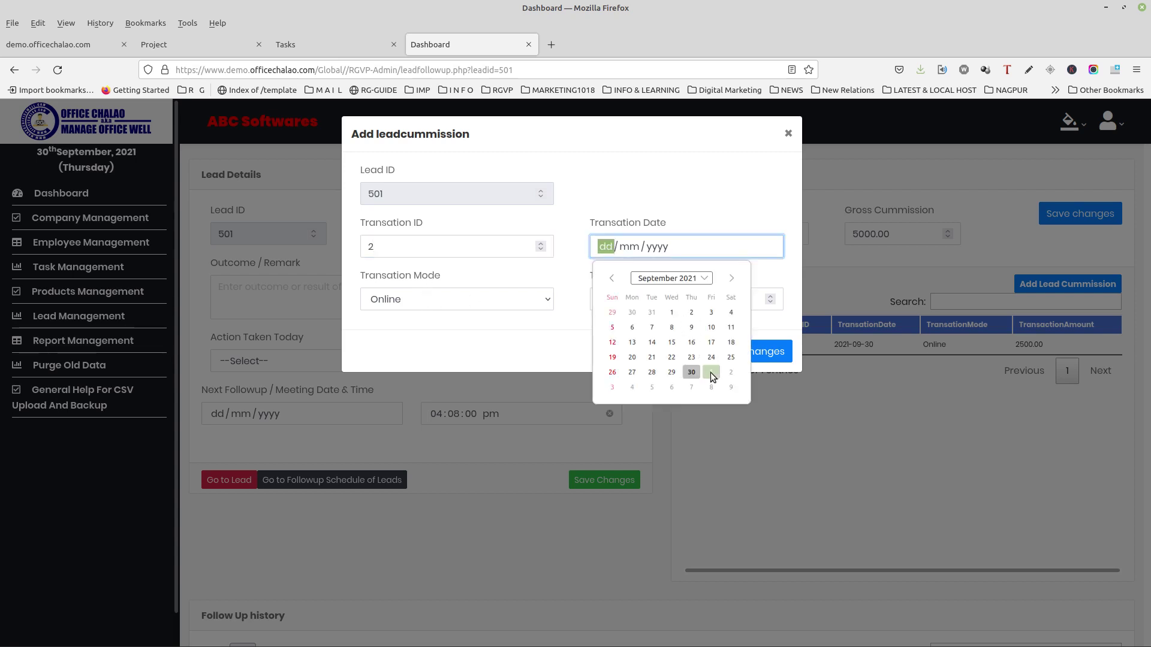
pyautogui.click(711, 372)
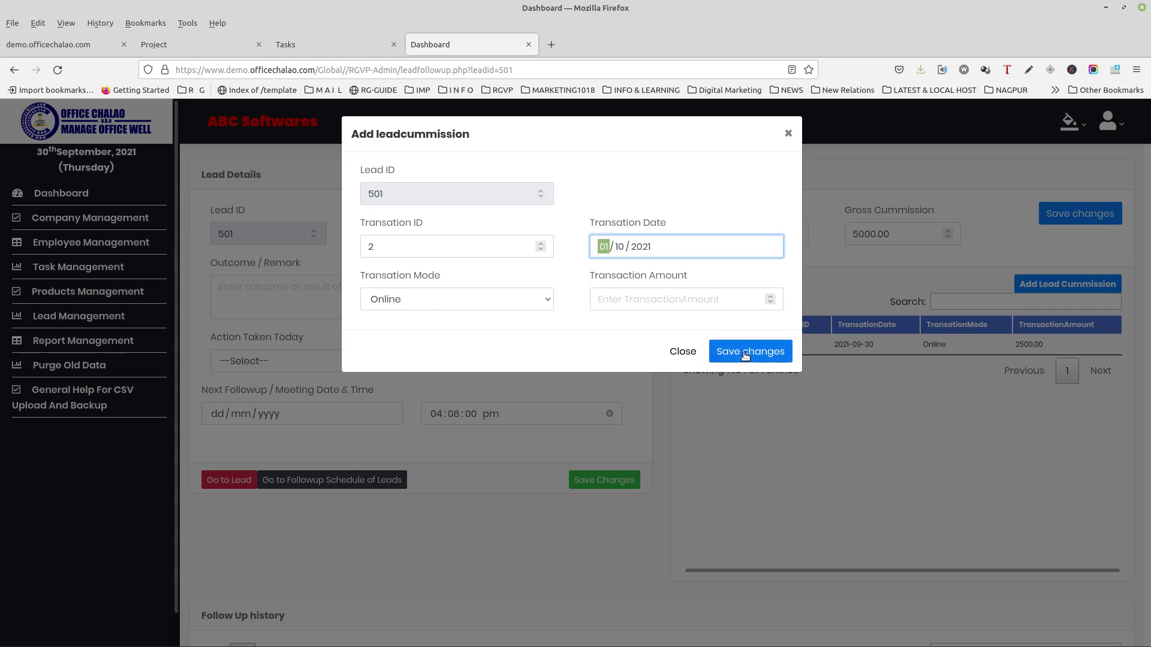
pyautogui.click(663, 298)
pyautogui.write('2500')
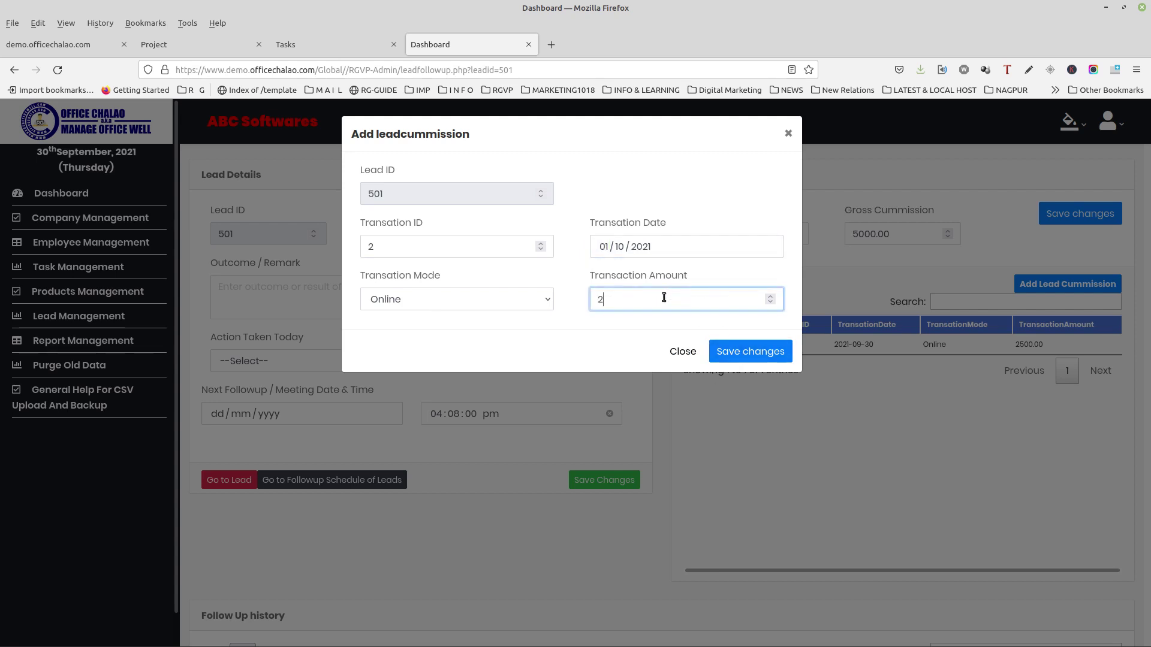
pyautogui.click(720, 348)
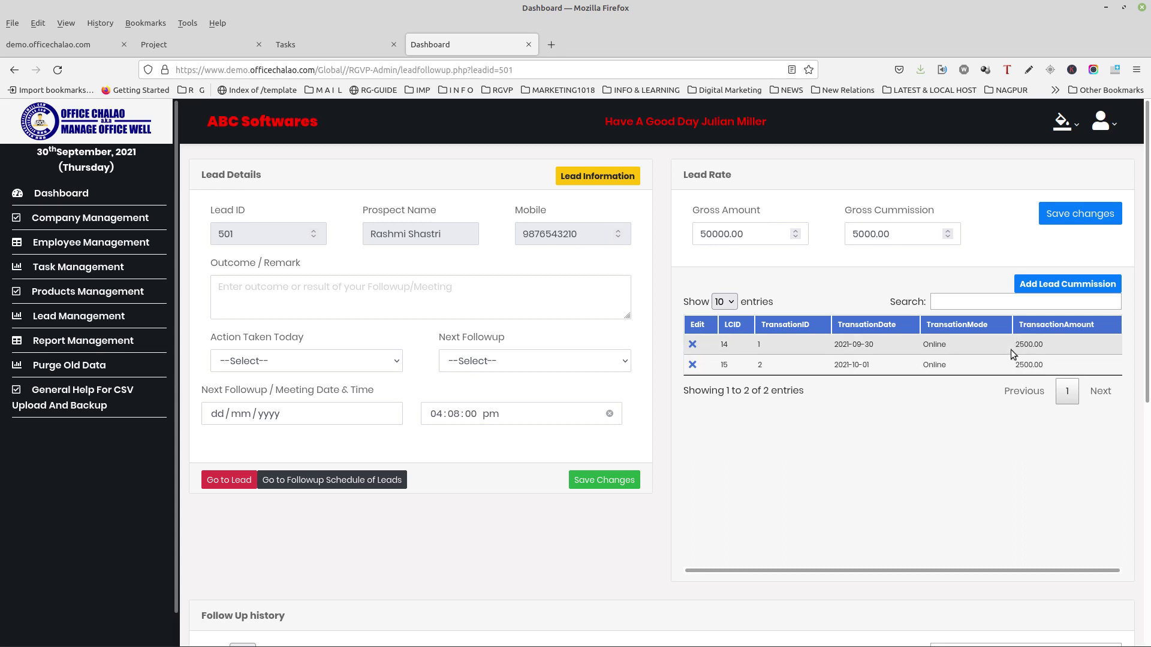
# Step: Check the two 2500 transaction amounts, leaving the gross commission value unchanged
pyautogui.moveTo(1008, 338); pyautogui.dragTo(1042, 362)
pyautogui.click(920, 233)
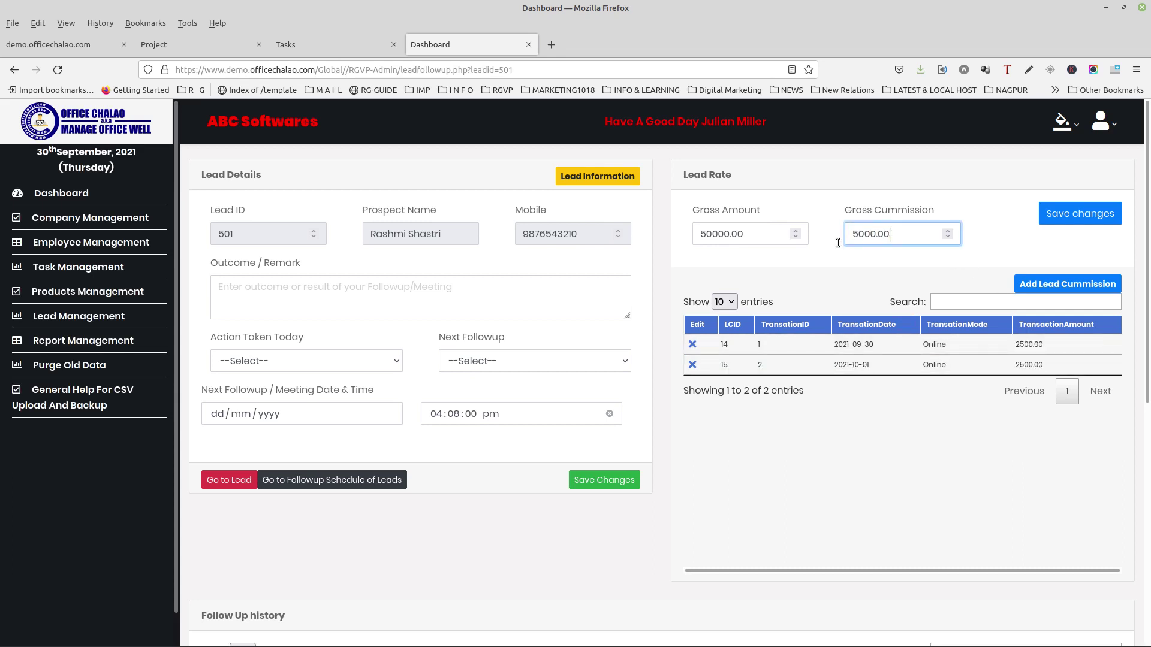
pyautogui.hotkey('ctrl', 'a')
pyautogui.click(842, 275)
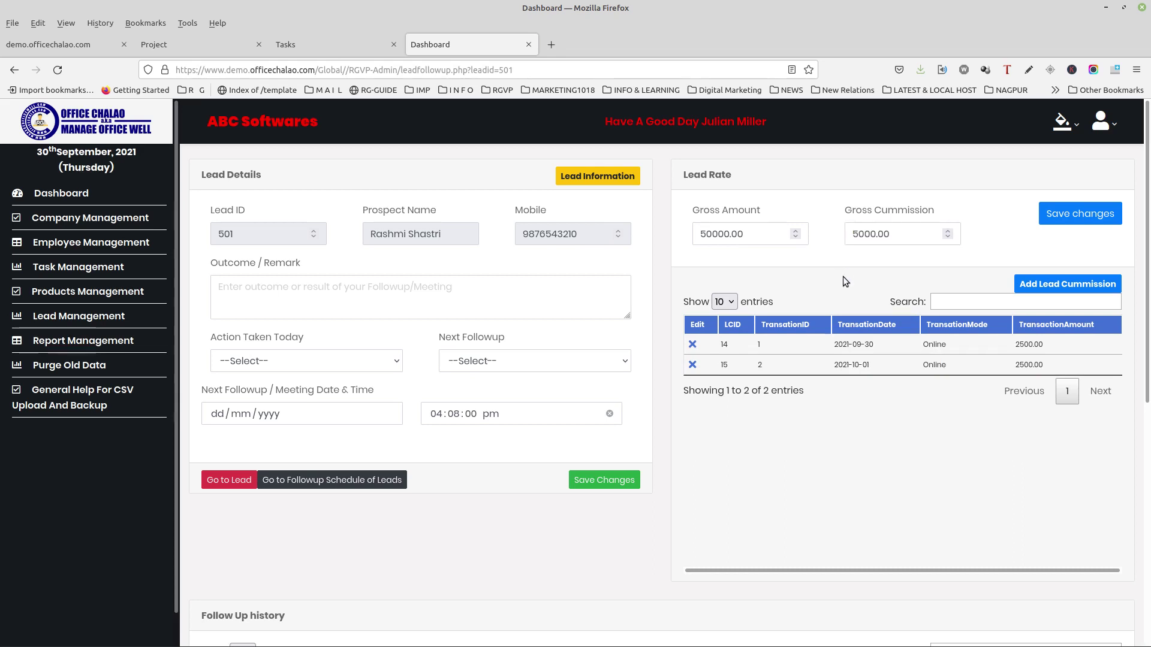
pyautogui.click(222, 478)
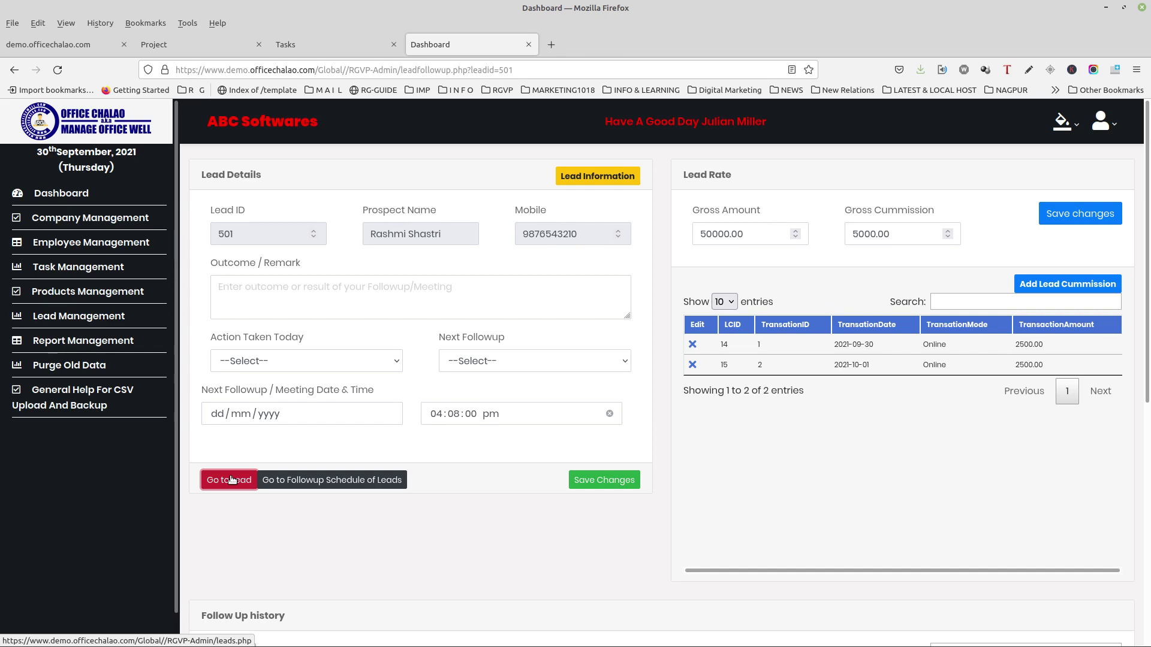
# Step: Confirm lead 501 is listed under Converted Leads, then switch to the New Leads list
pyautogui.click(231, 479)
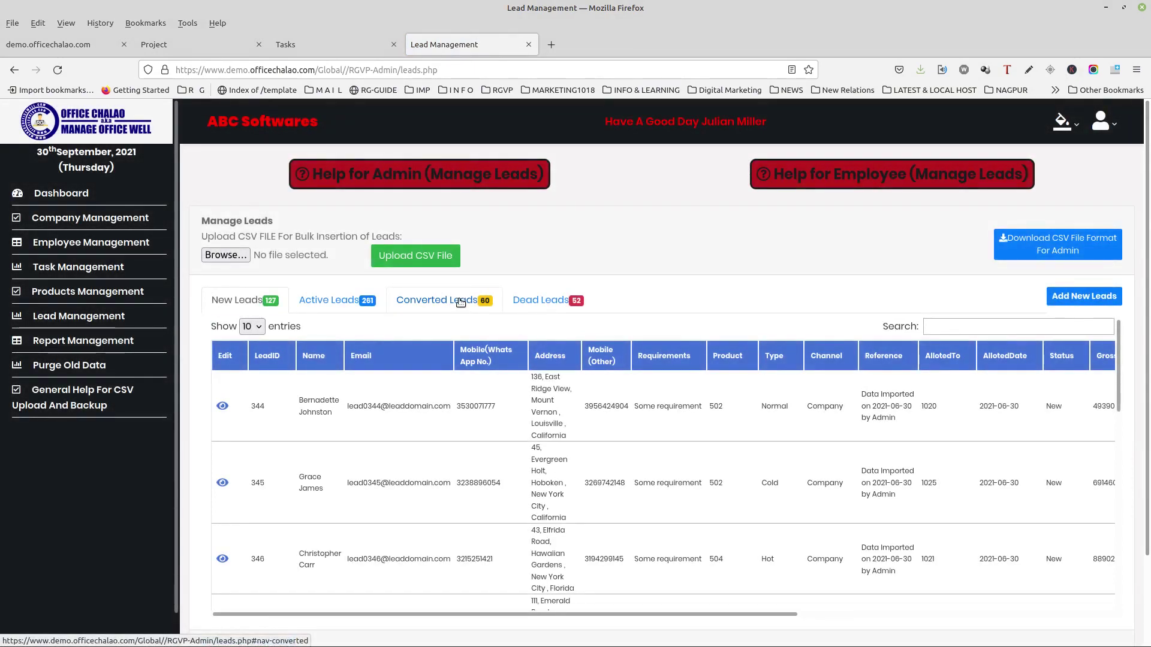
pyautogui.click(460, 302)
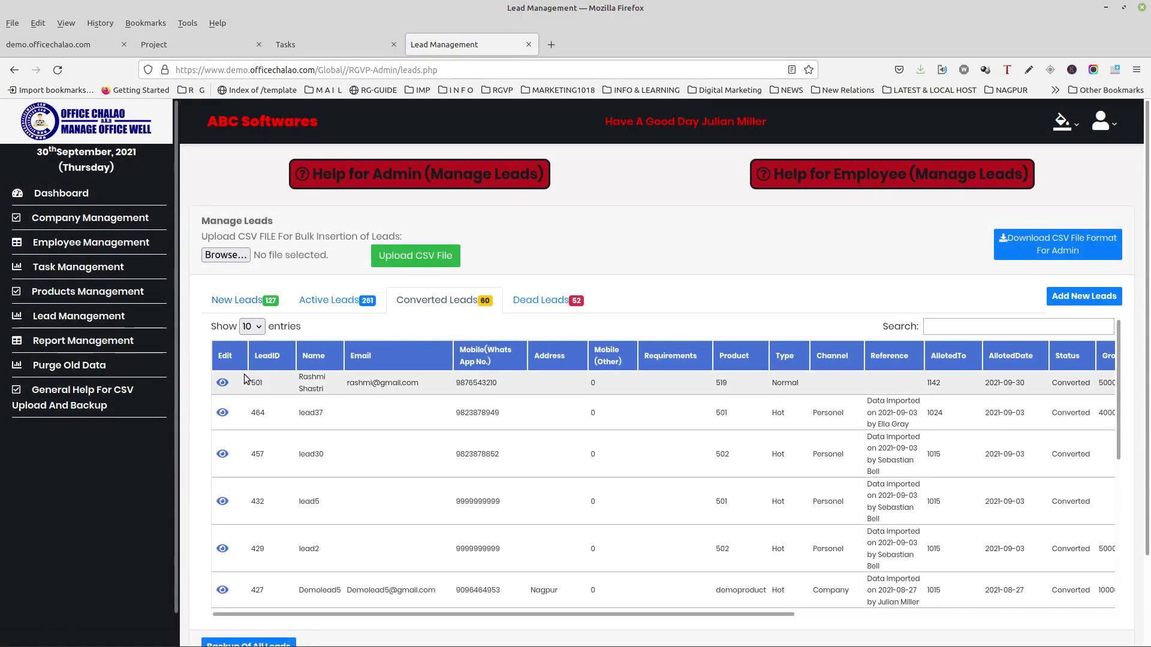
pyautogui.moveTo(248, 381); pyautogui.dragTo(720, 392)
pyautogui.click(695, 277)
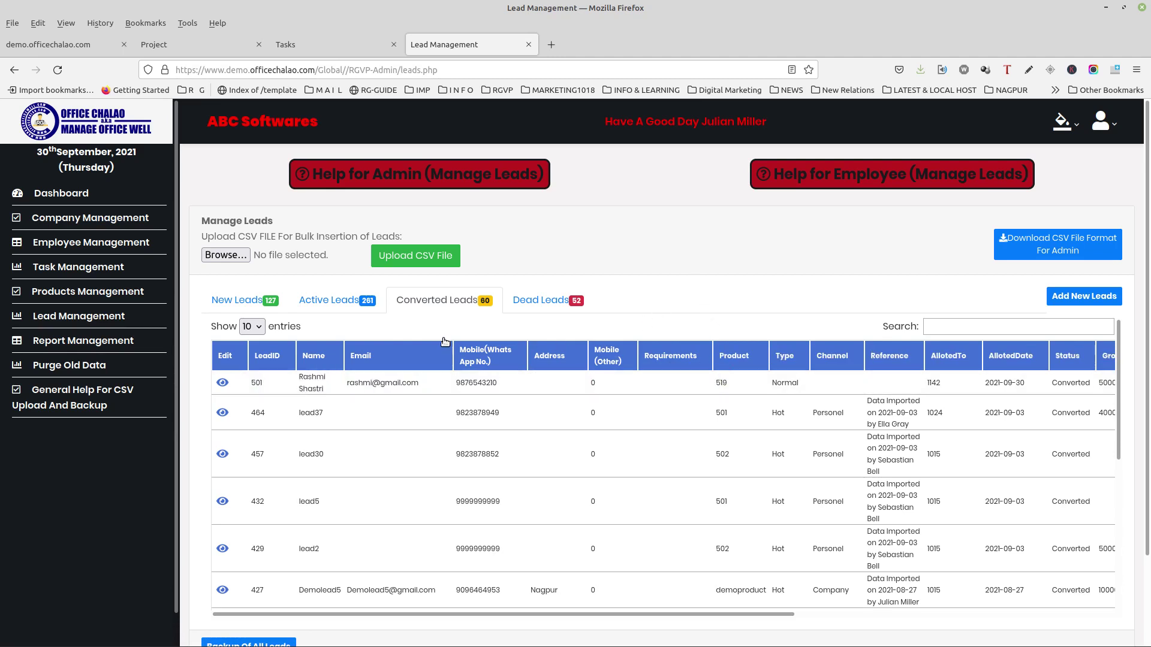
pyautogui.click(239, 302)
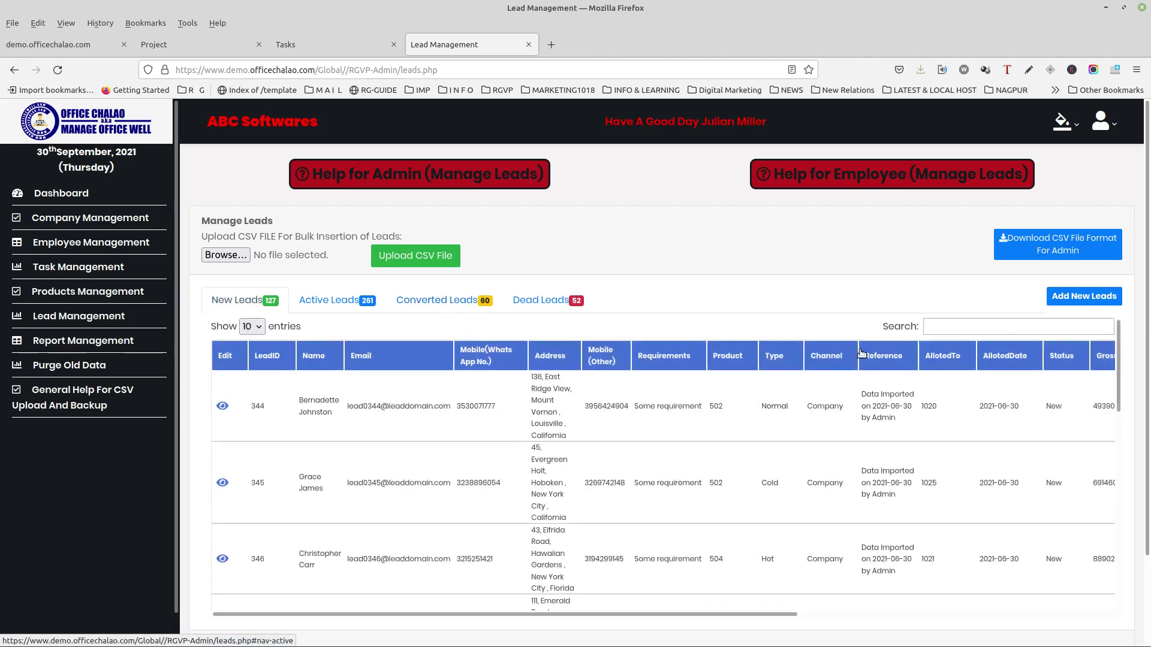
# Step: Start a new lead, entering the lead's full name, e-mail and WhatsApp mobile number
pyautogui.click(1064, 301)
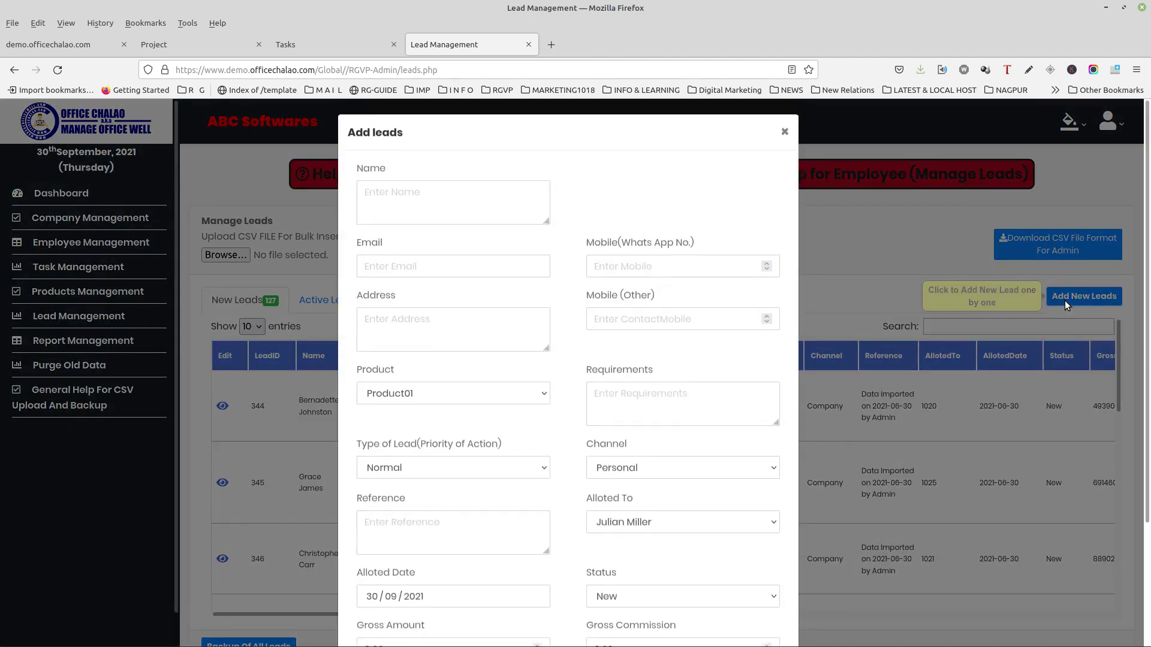
pyautogui.click(401, 193)
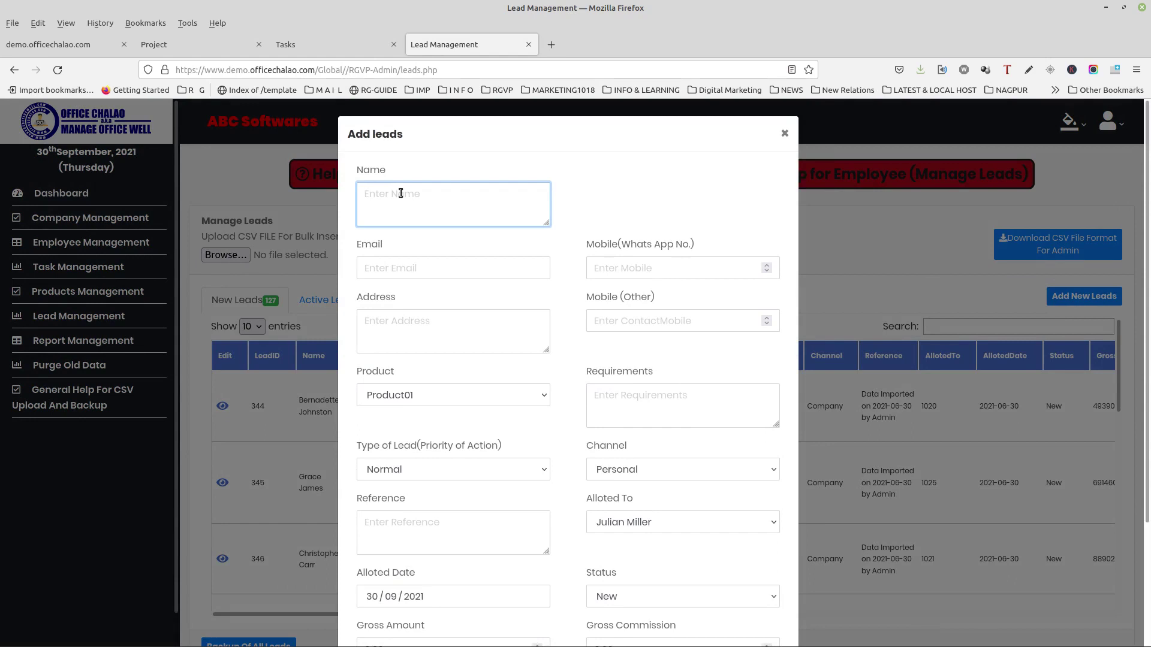
pyautogui.click(408, 274)
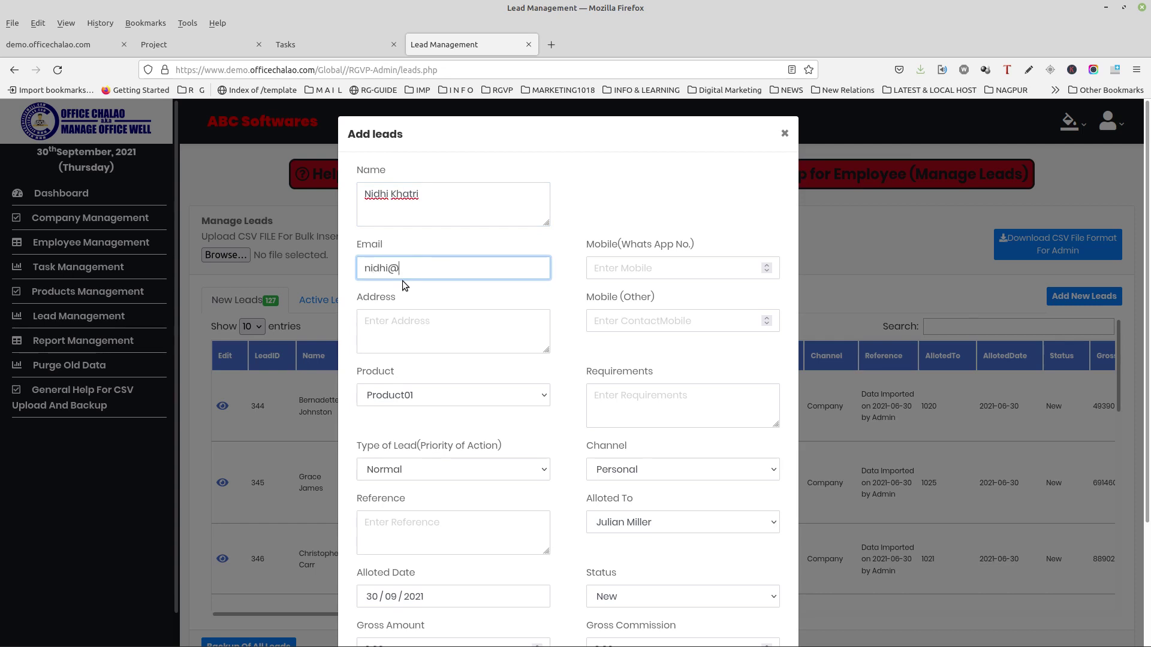
pyautogui.click(644, 272)
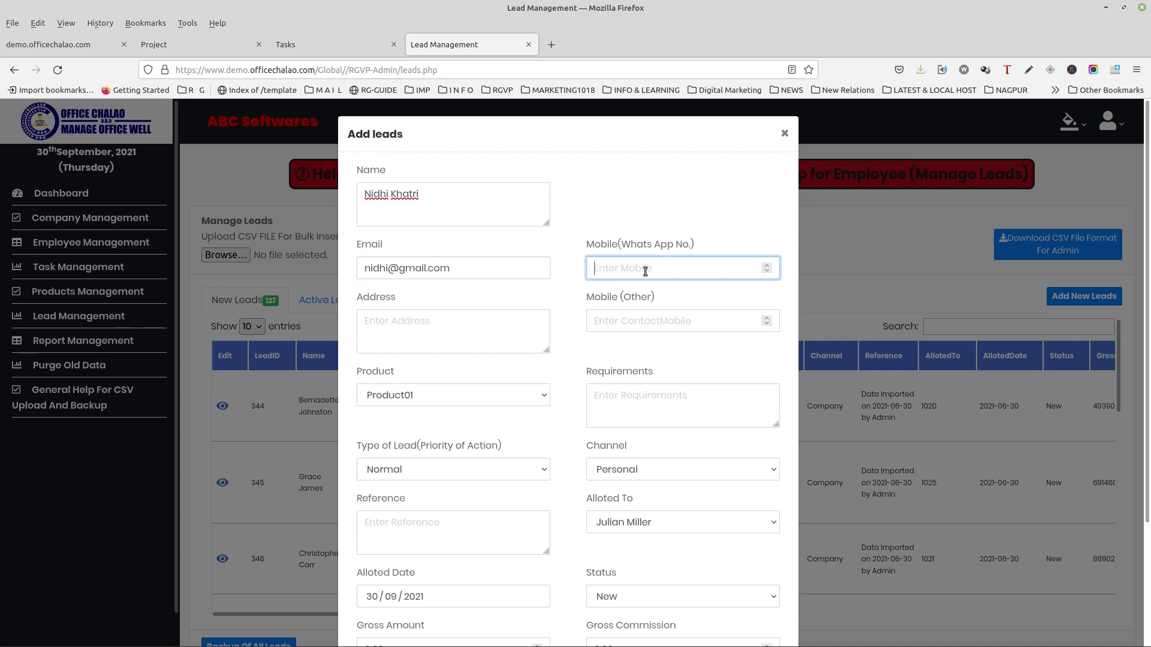
# Step: Choose New Product01 as the lead's product and complete the WhatsApp mobile number
pyautogui.click(445, 337)
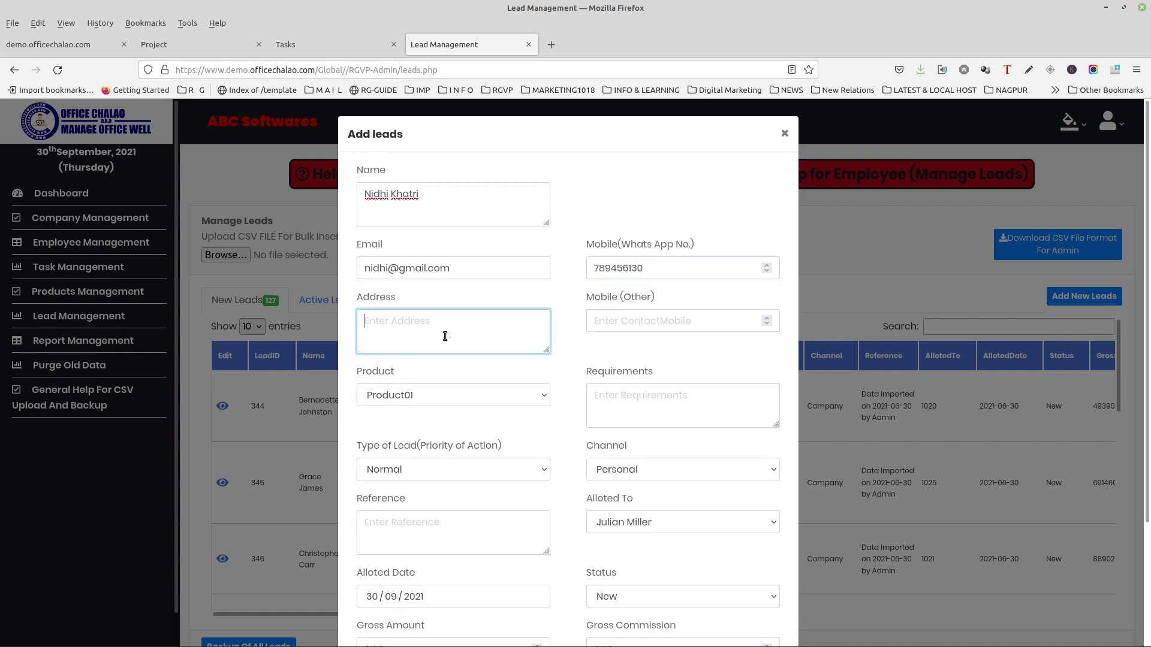
pyautogui.click(623, 321)
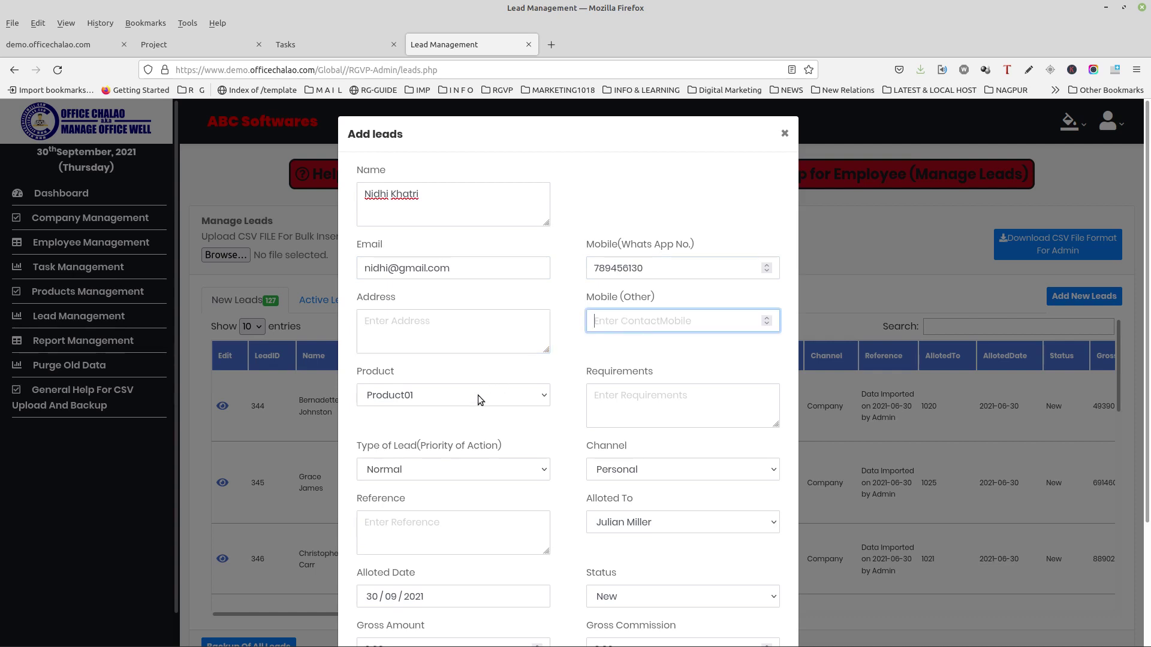
pyautogui.click(492, 403)
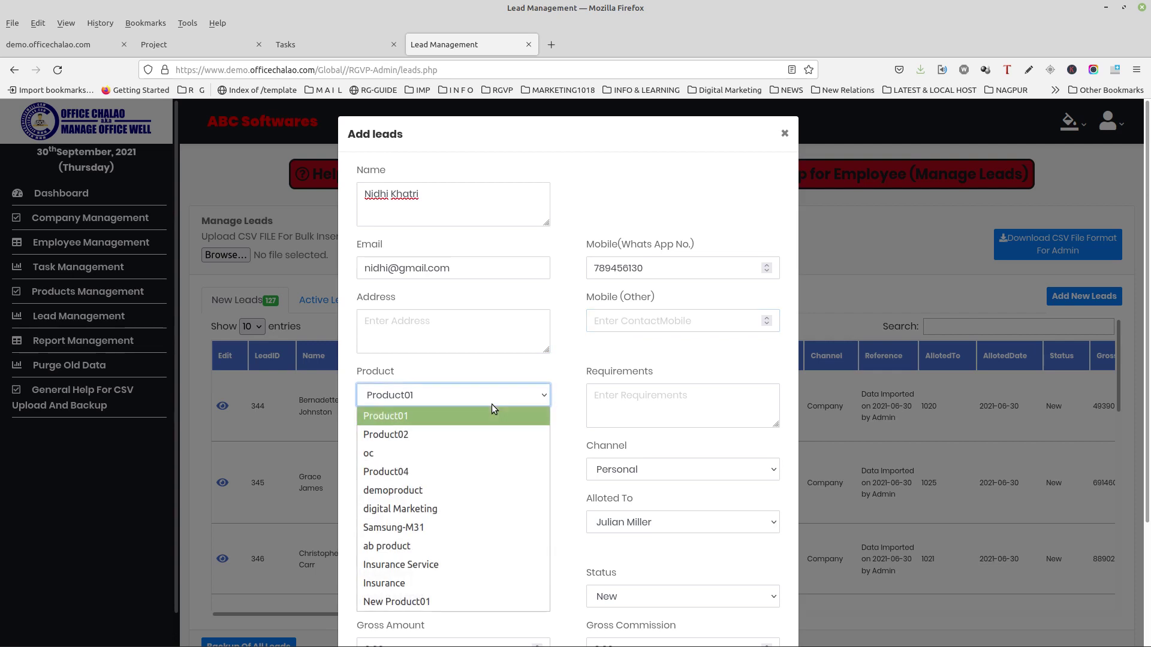
pyautogui.click(413, 601)
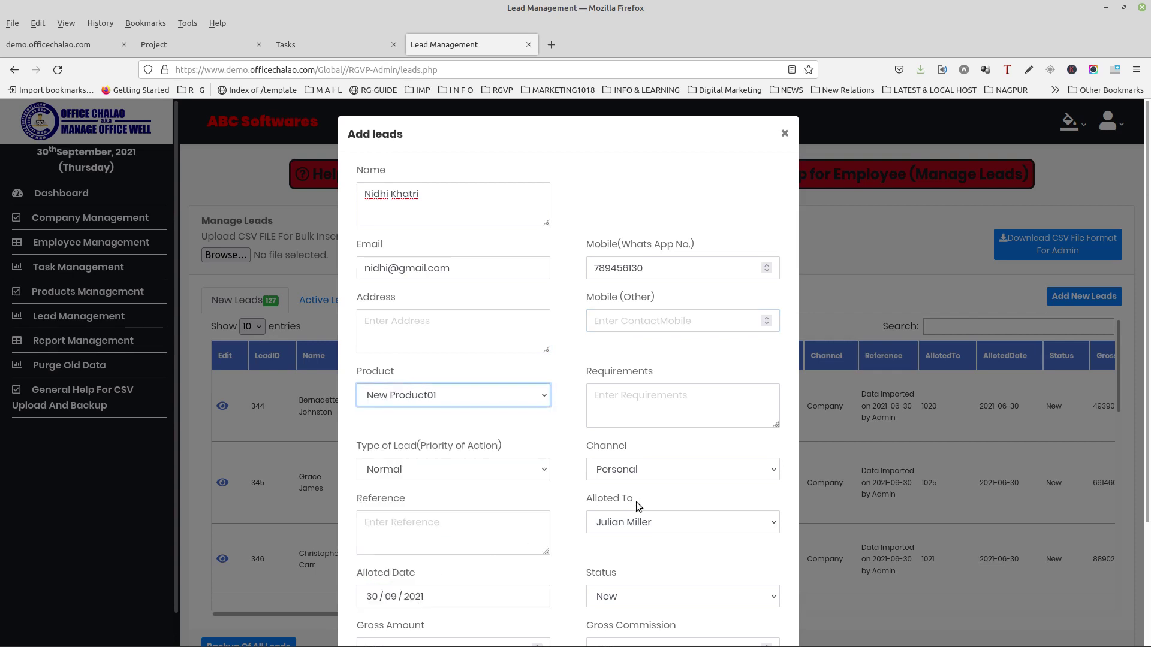
pyautogui.click(718, 399)
pyautogui.click(696, 268)
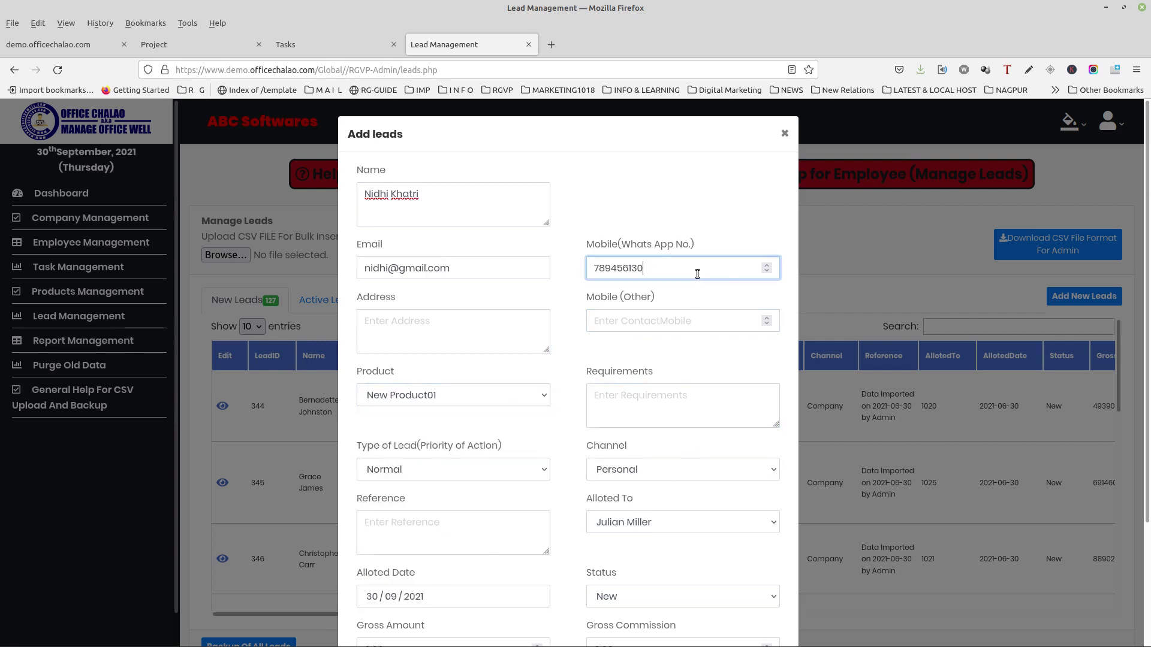
pyautogui.click(615, 391)
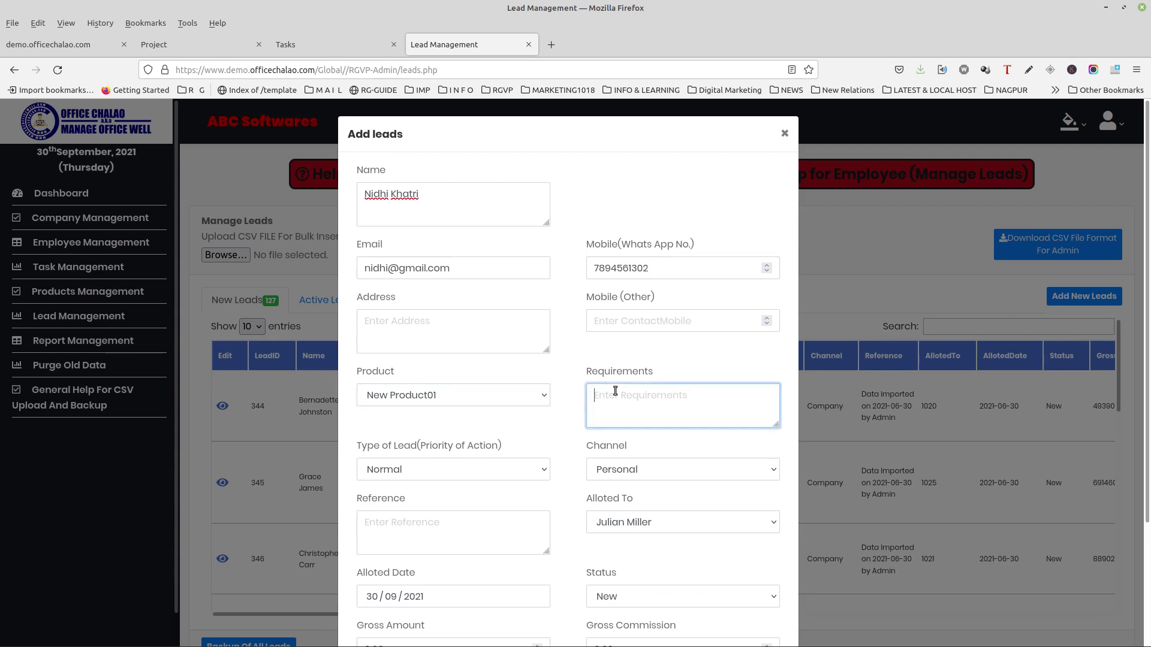
# Step: Set lead type Instant, assign a different employee, keep status New, and save the lead
pyautogui.click(425, 468)
pyautogui.click(419, 490)
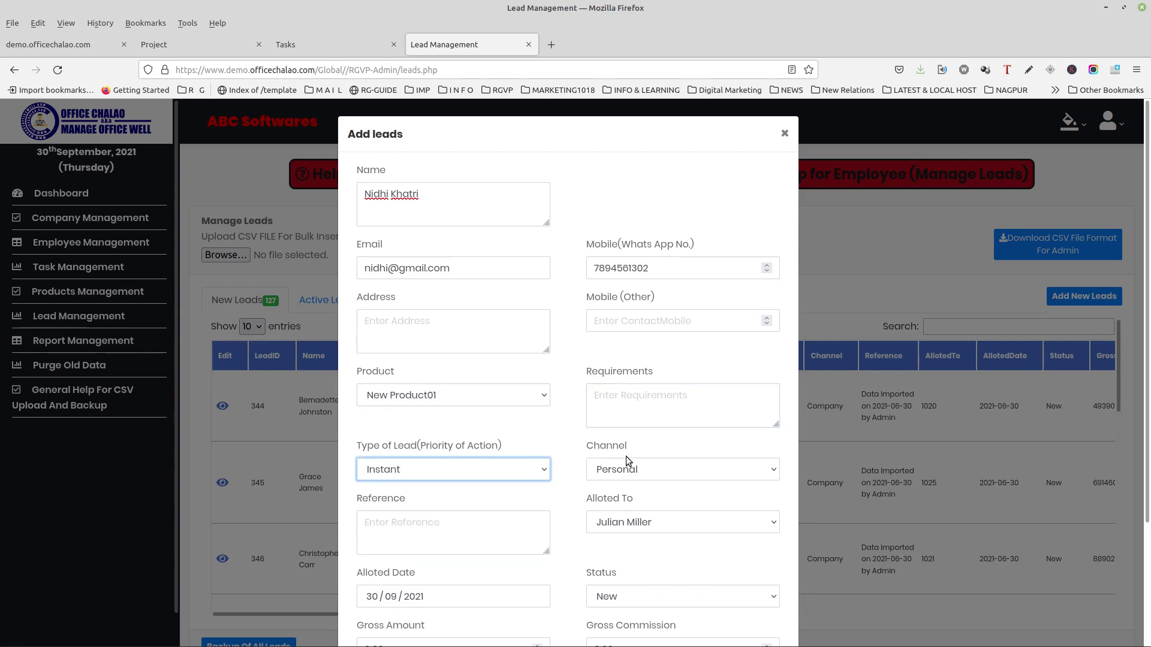
pyautogui.scroll(-3, 622, 479)
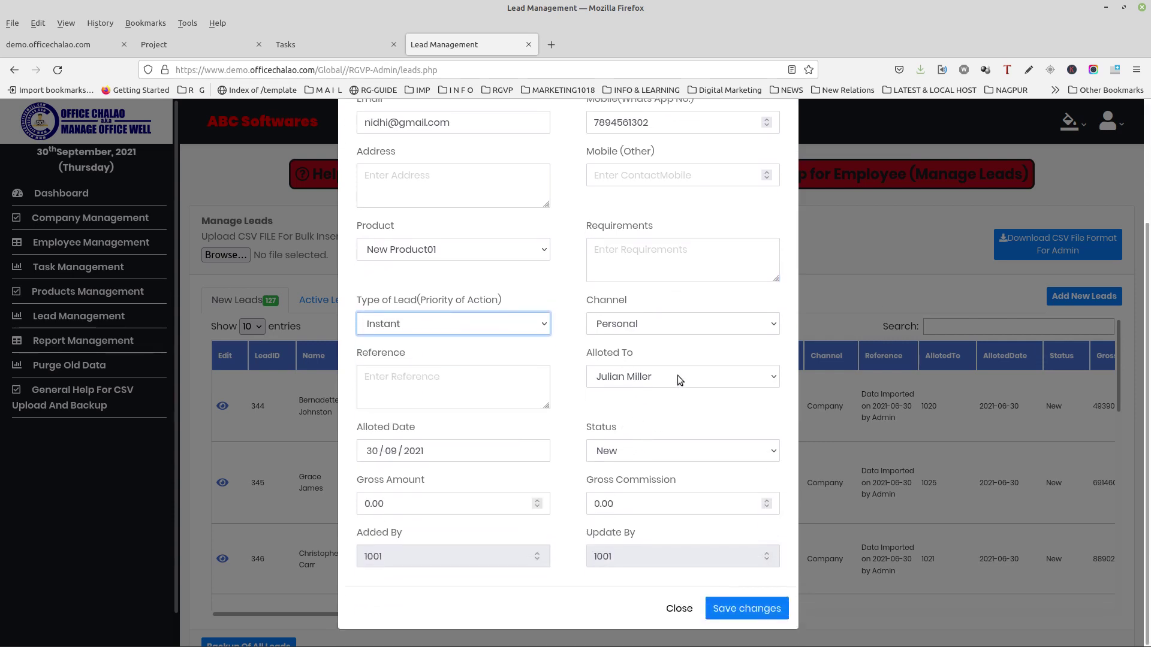
pyautogui.click(679, 370)
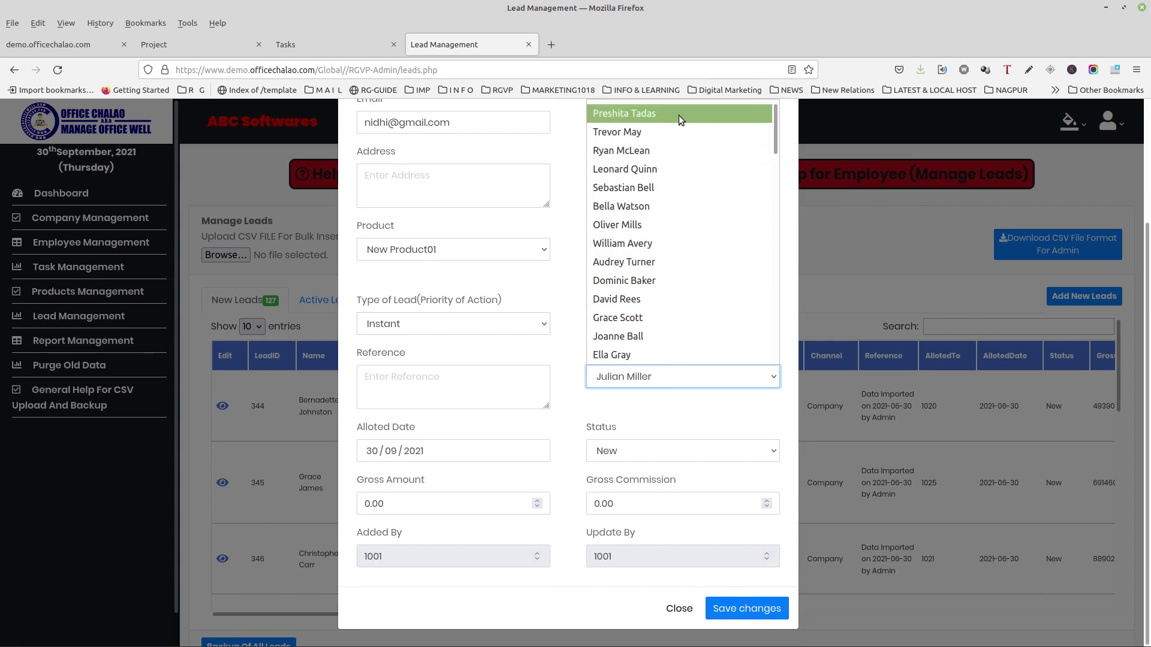
pyautogui.click(678, 115)
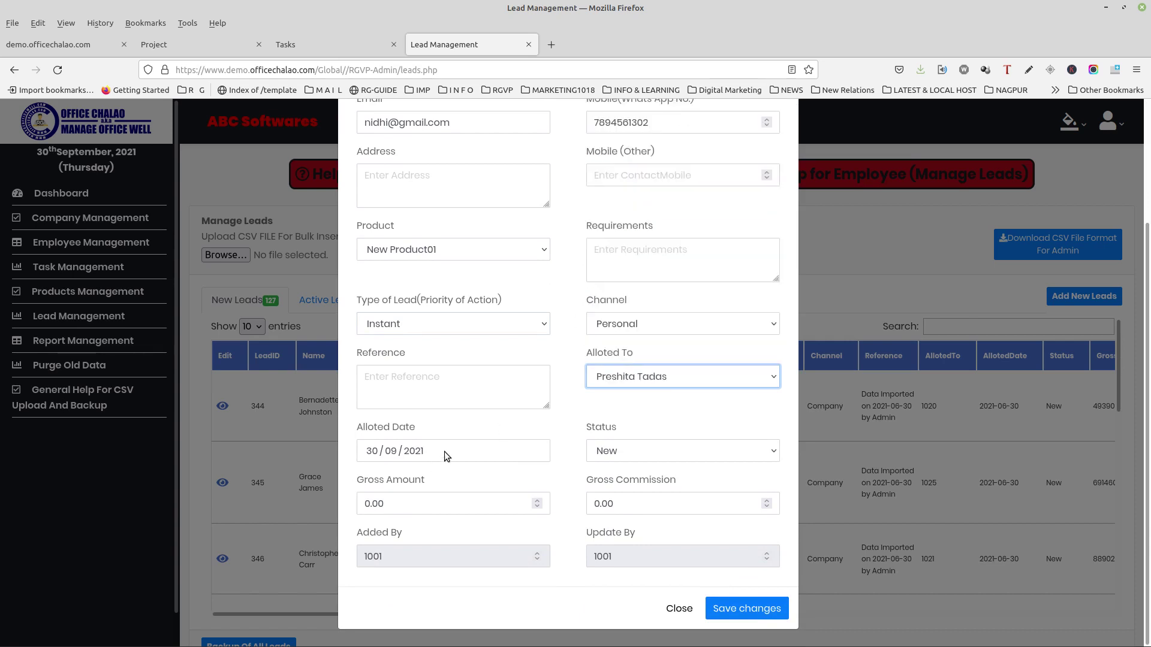
pyautogui.click(629, 446)
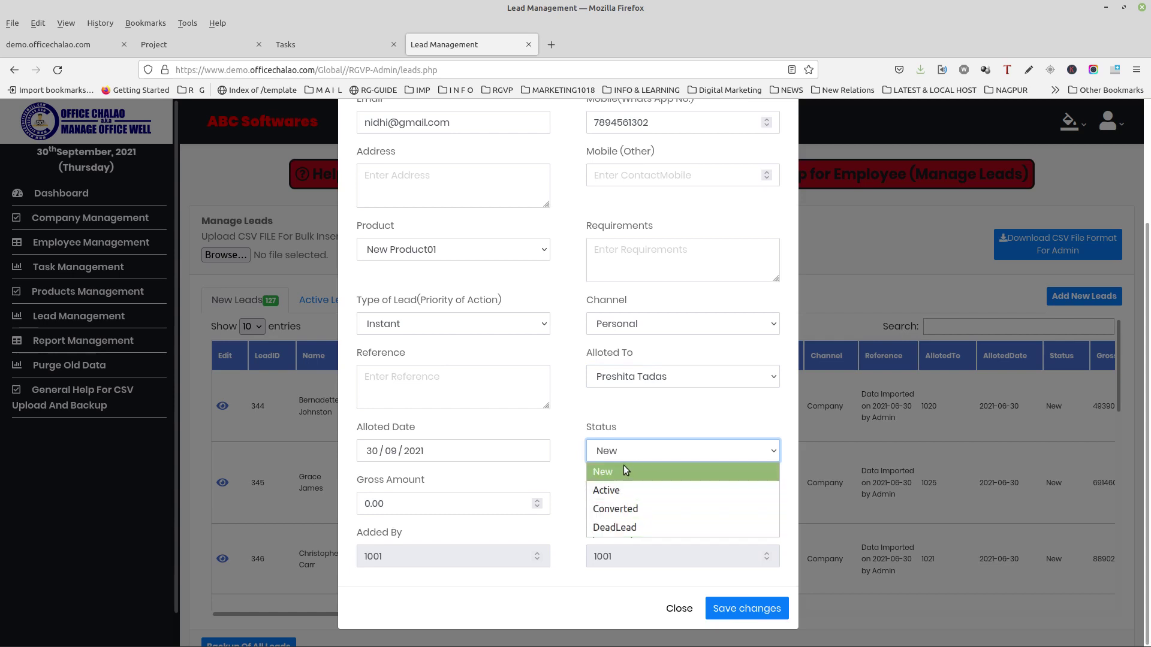
pyautogui.click(635, 451)
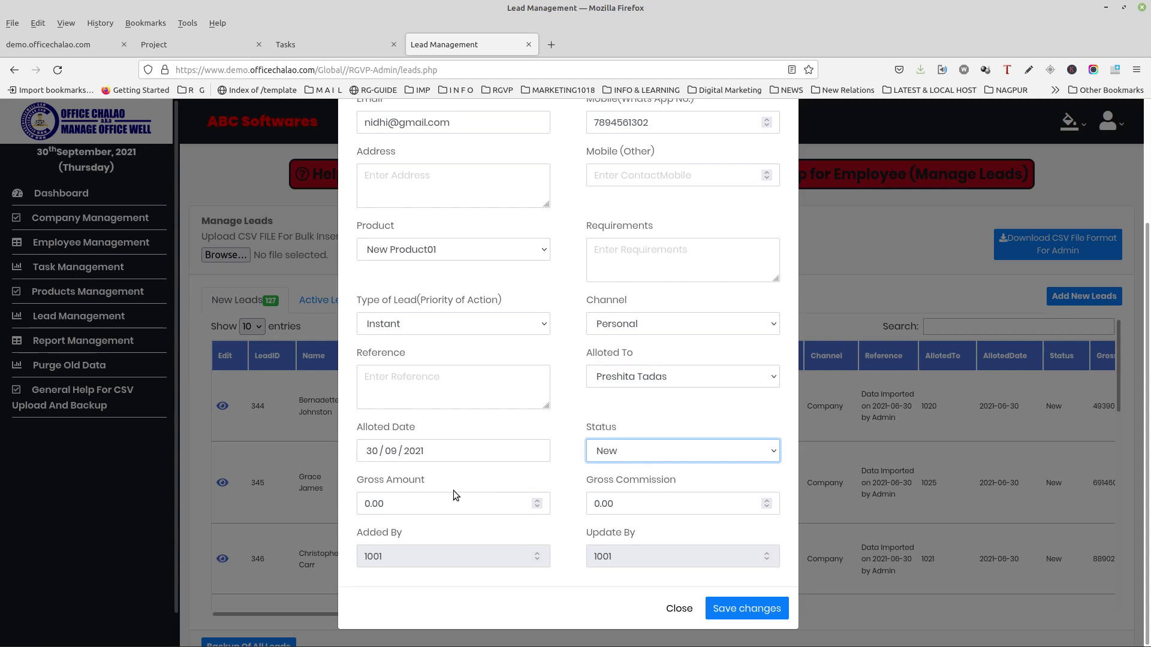
pyautogui.click(425, 507)
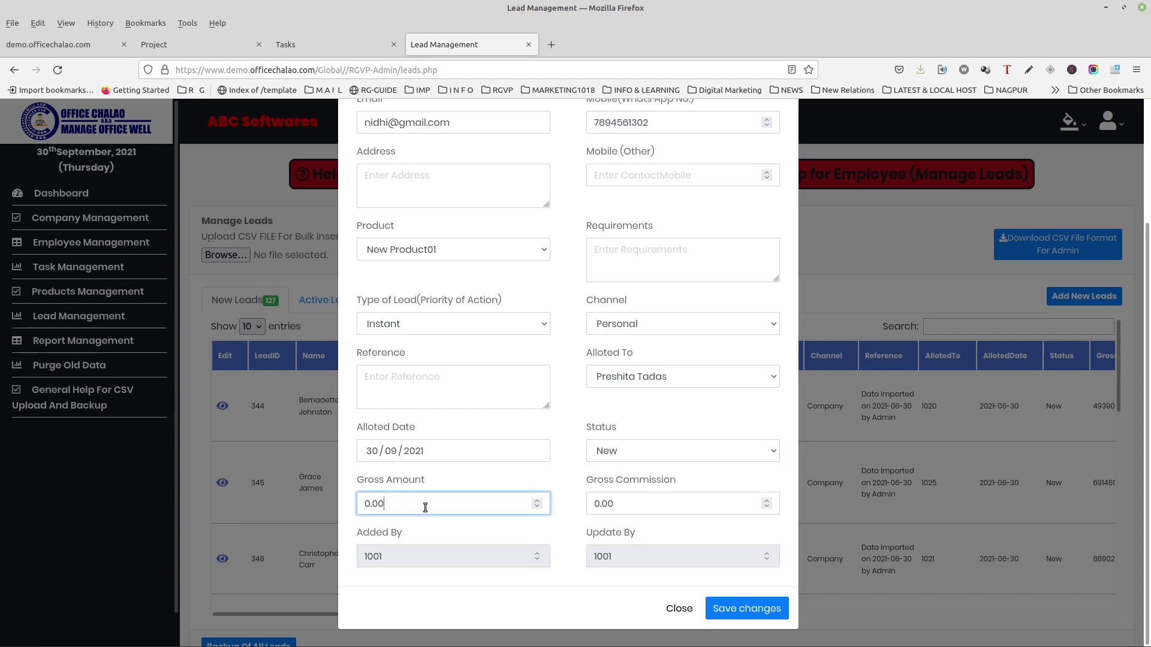
pyautogui.click(673, 508)
pyautogui.click(734, 601)
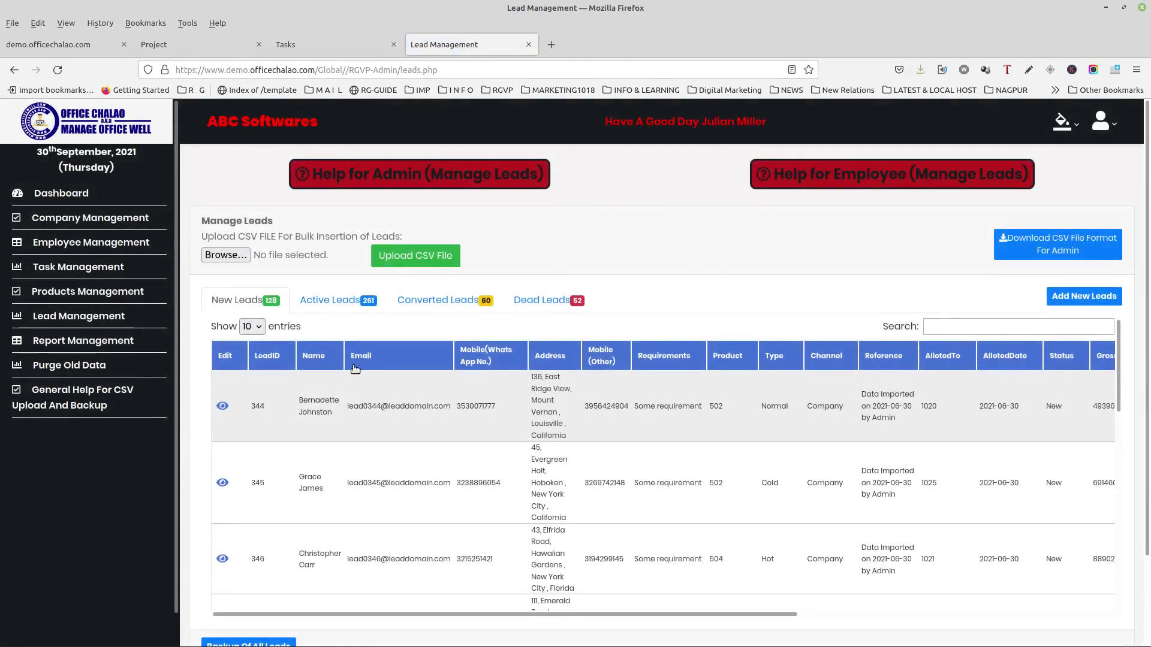
# Step: Sort leads by ID, then record a 'Not Interested' follow-up transferring lead 502 to Dead Leads
pyautogui.click(261, 364)
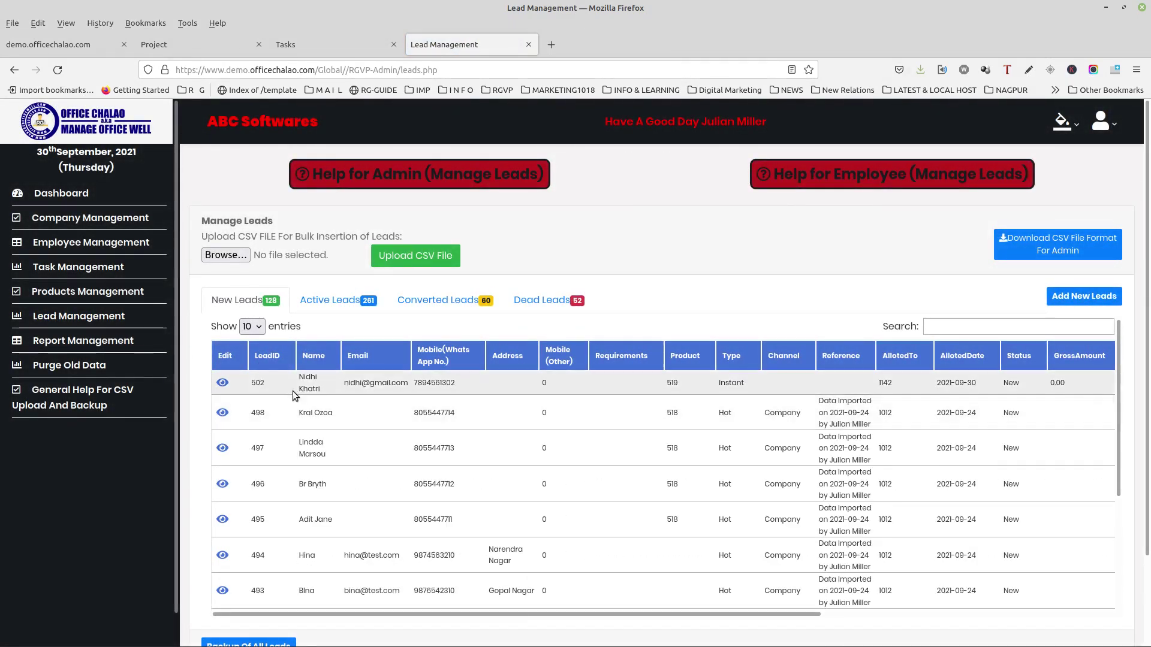
pyautogui.click(222, 383)
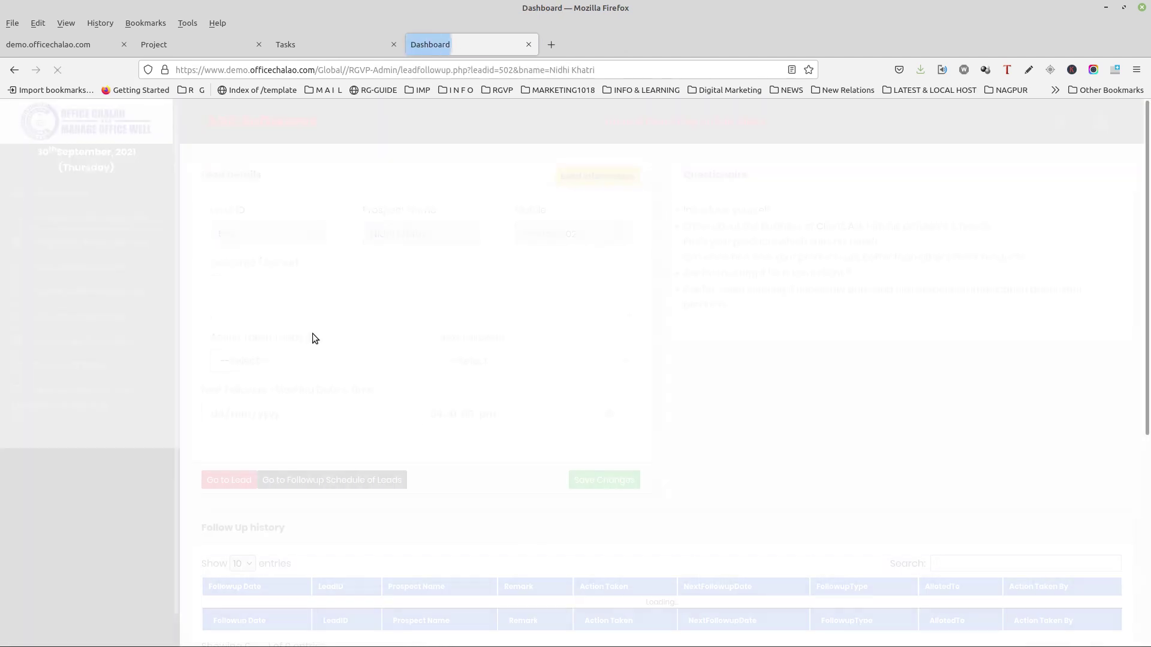
pyautogui.click(404, 294)
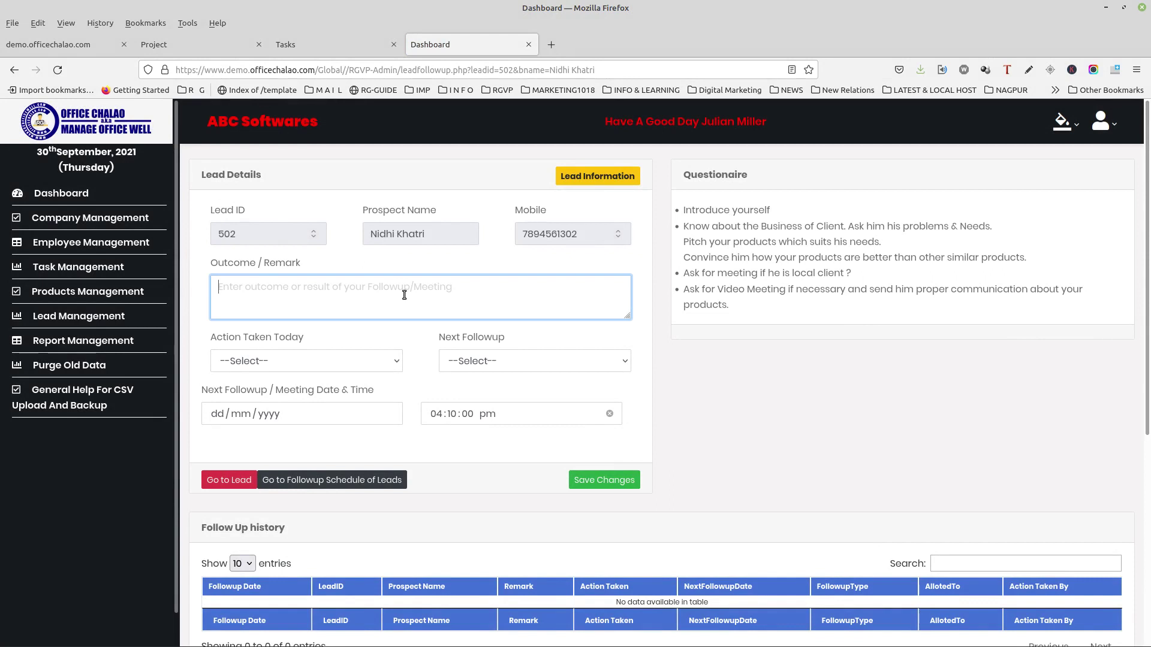
pyautogui.write('Not ')
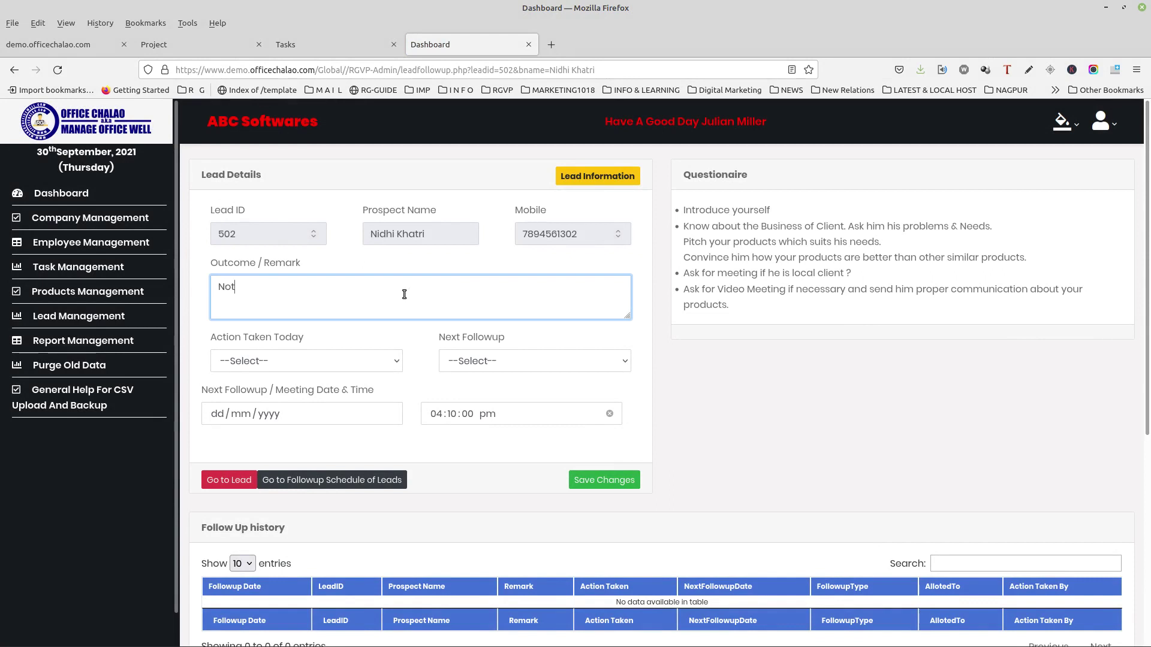
pyautogui.write('Interewsted')
pyautogui.press('BackSpace')
pyautogui.press('BackSpace')
pyautogui.press('BackSpace')
pyautogui.click(392, 360)
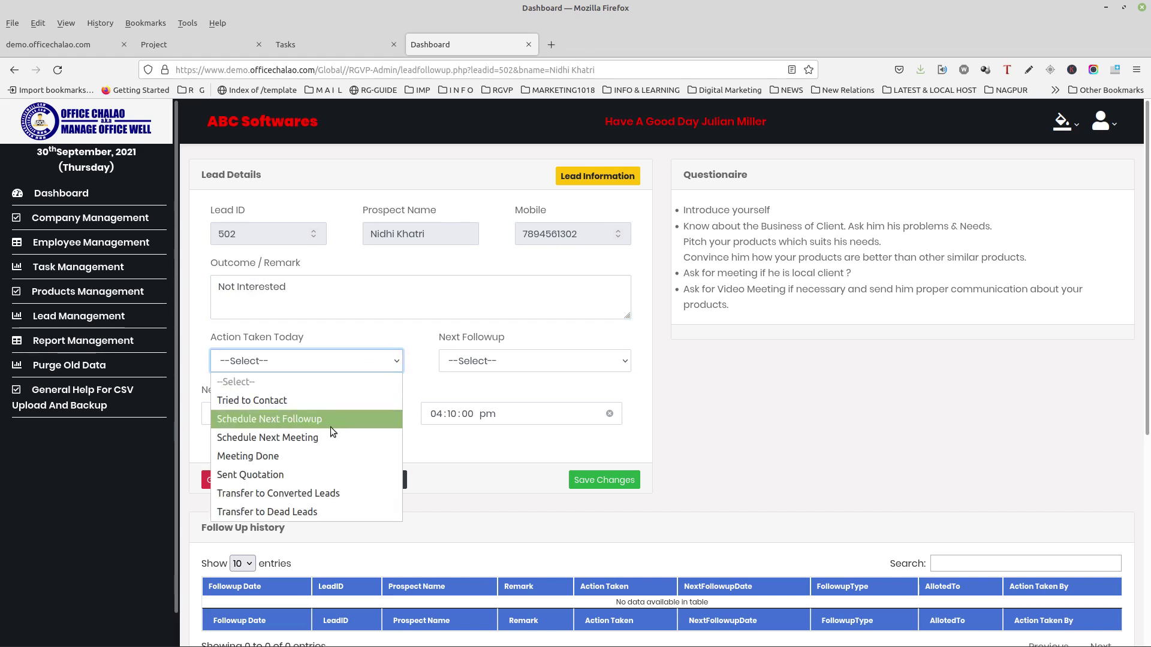
pyautogui.click(321, 510)
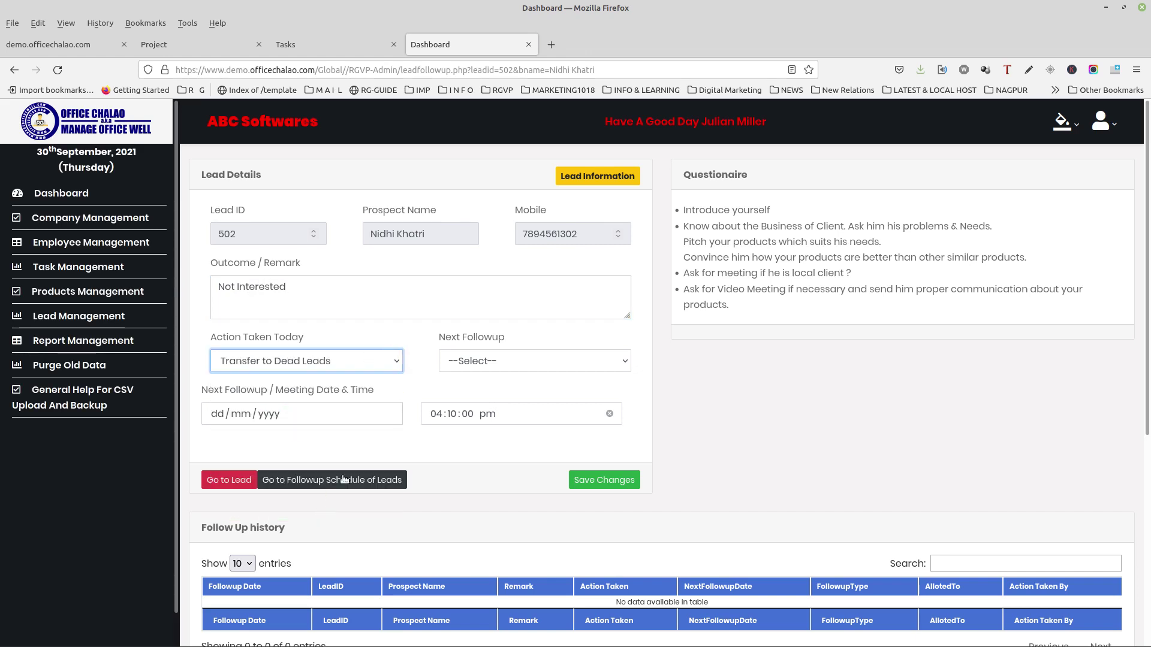
pyautogui.click(604, 481)
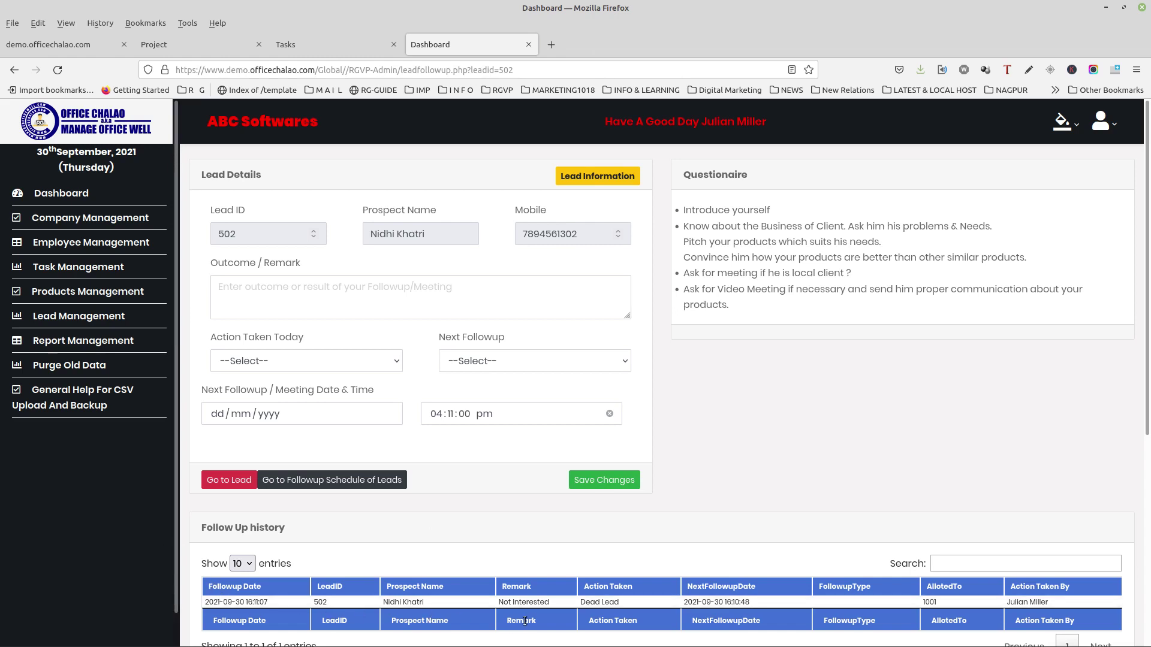
pyautogui.moveTo(585, 604); pyautogui.dragTo(515, 603)
# Step: Verify lead 502 appears under Dead Leads, then return to the New Leads list at 127
pyautogui.click(218, 488)
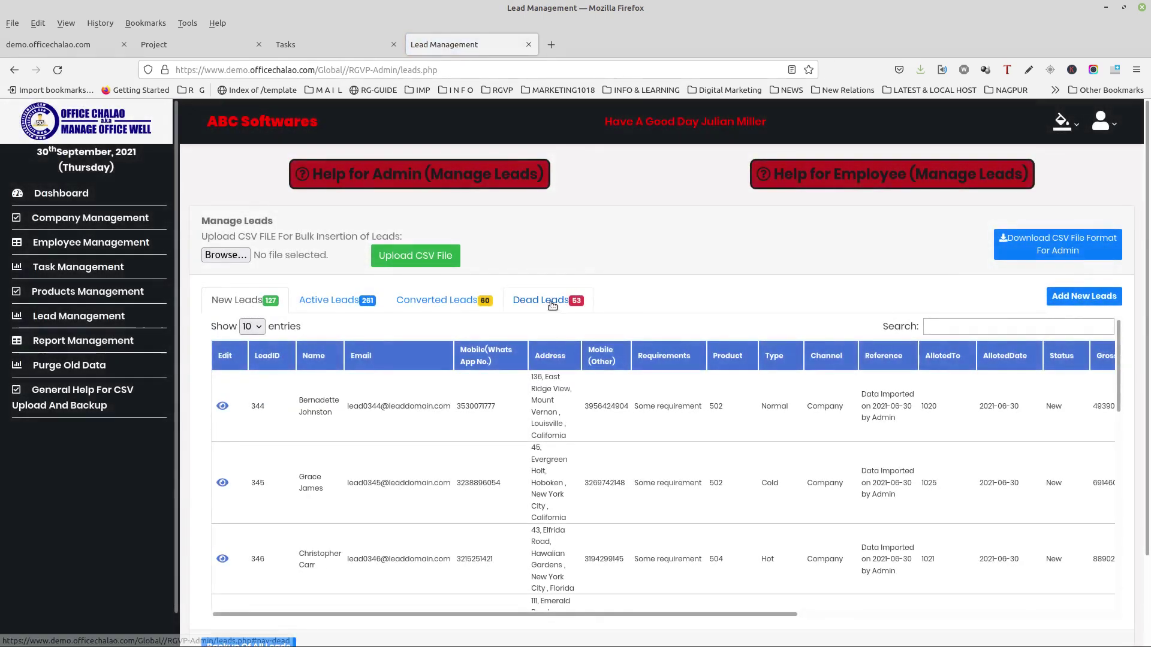
pyautogui.click(552, 306)
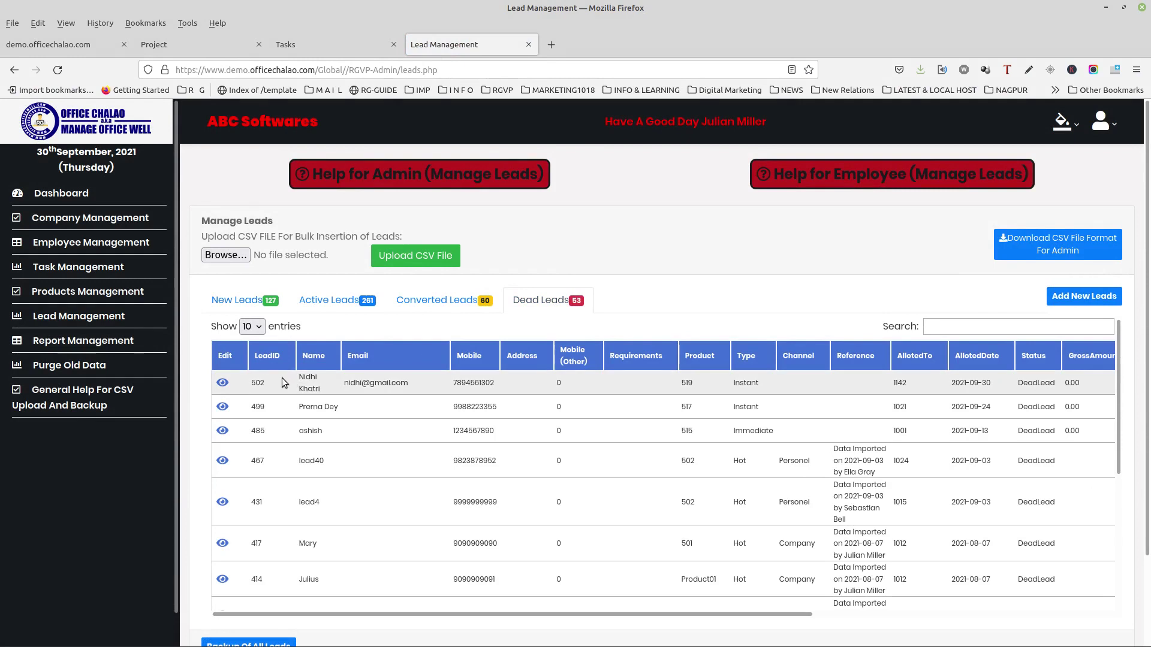
pyautogui.moveTo(294, 377); pyautogui.dragTo(575, 390)
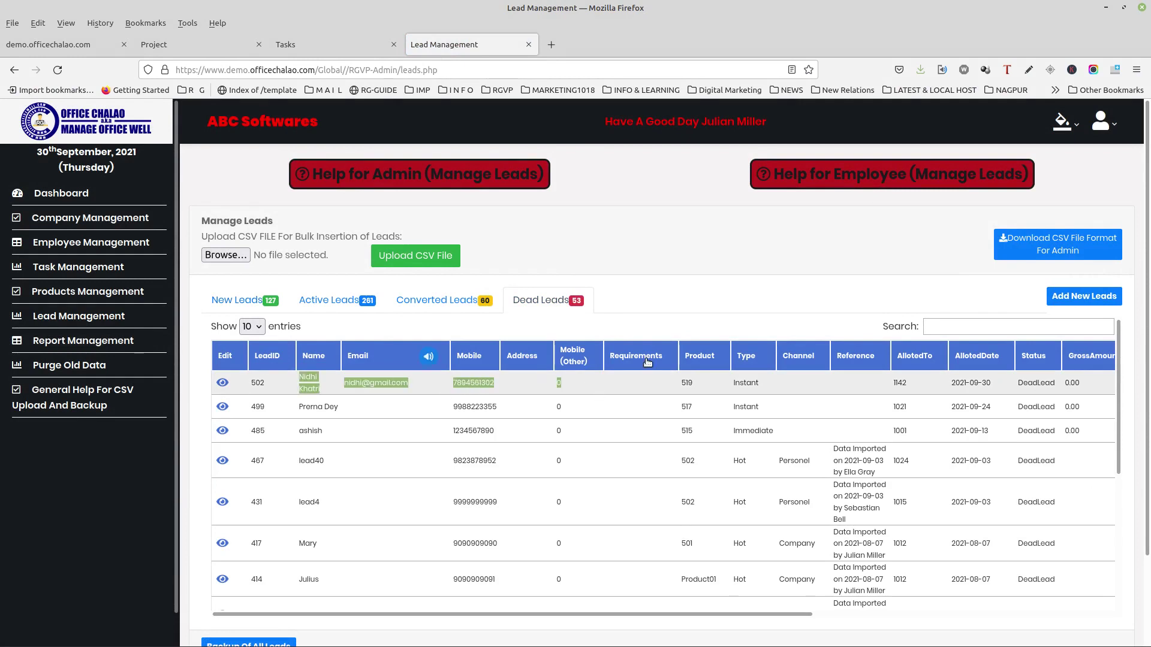
pyautogui.click(738, 303)
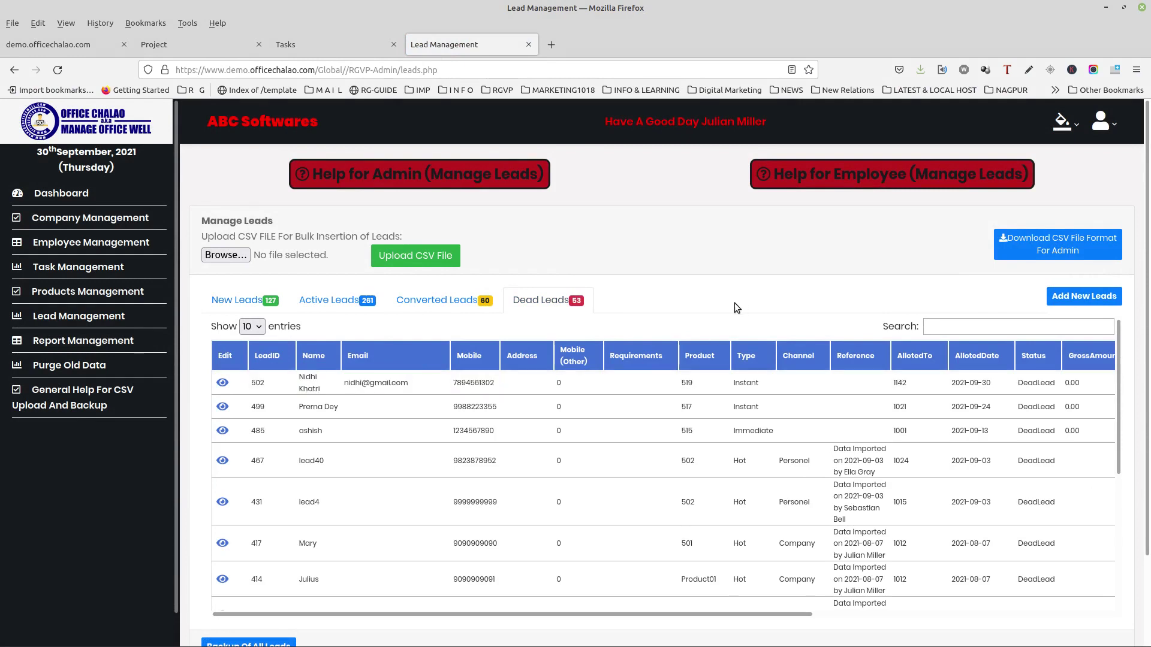
pyautogui.click(255, 306)
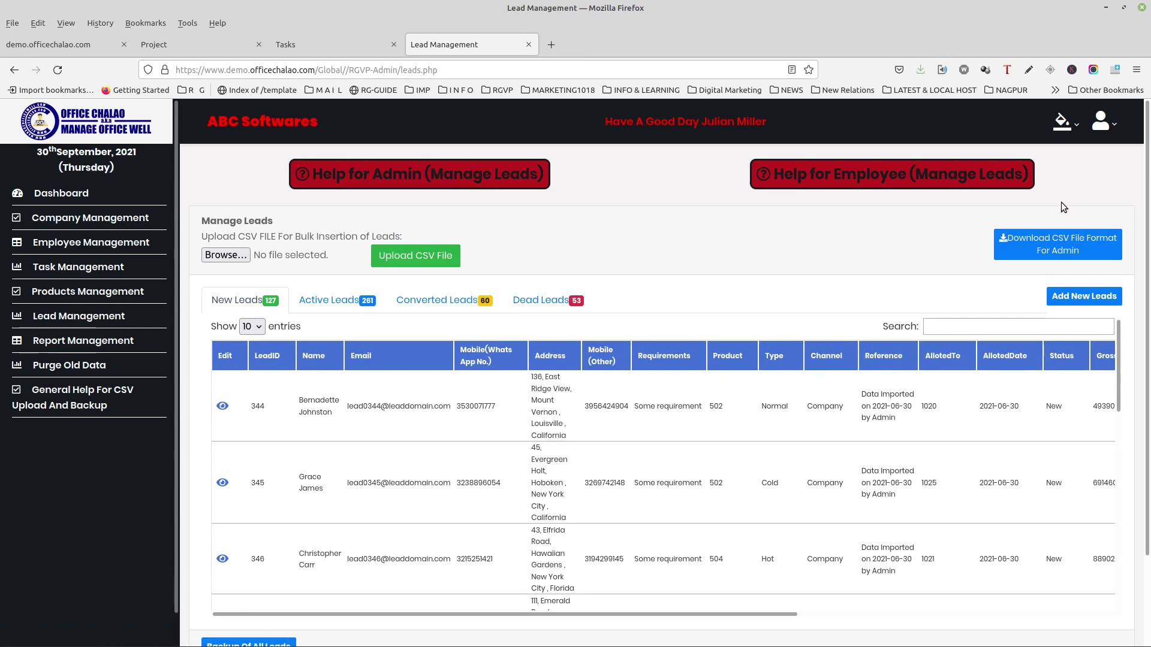
# Step: Open the admin leads.csv template in LibreOffice Calc, then close Calc and Firefox
pyautogui.click(1018, 252)
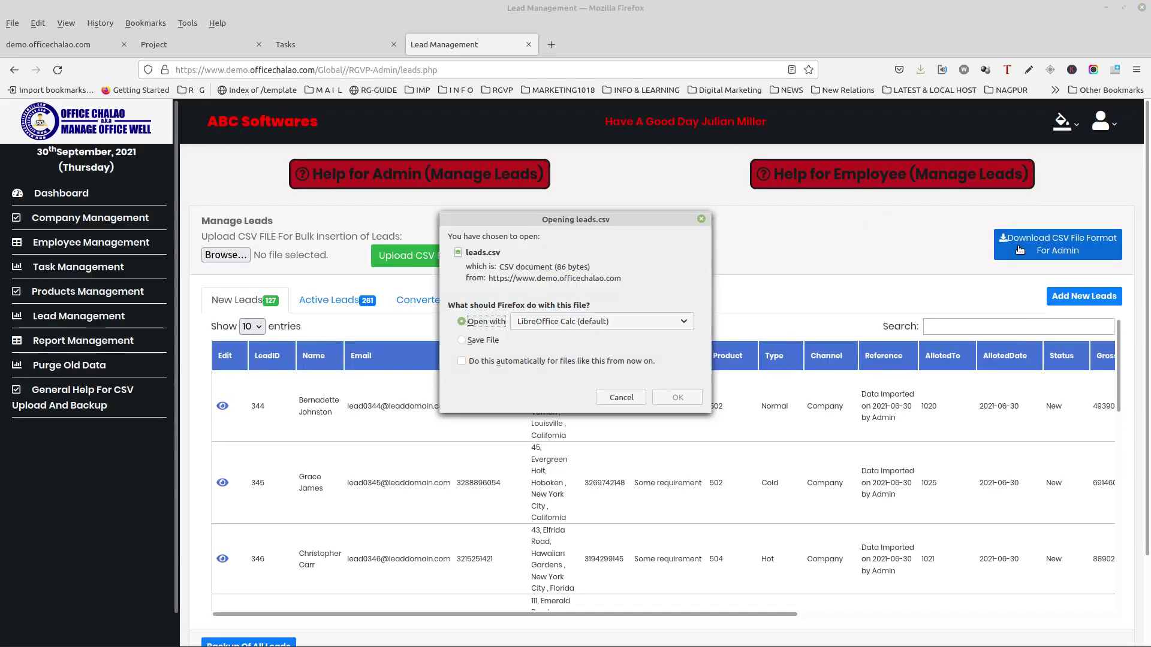
pyautogui.click(682, 402)
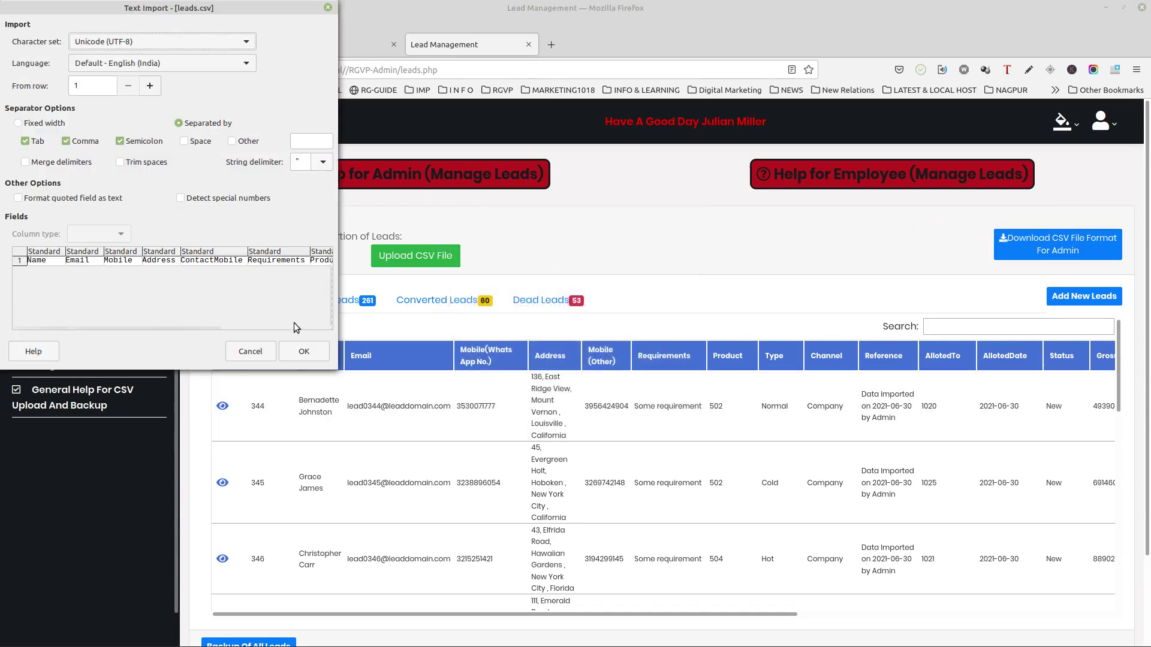
pyautogui.click(289, 351)
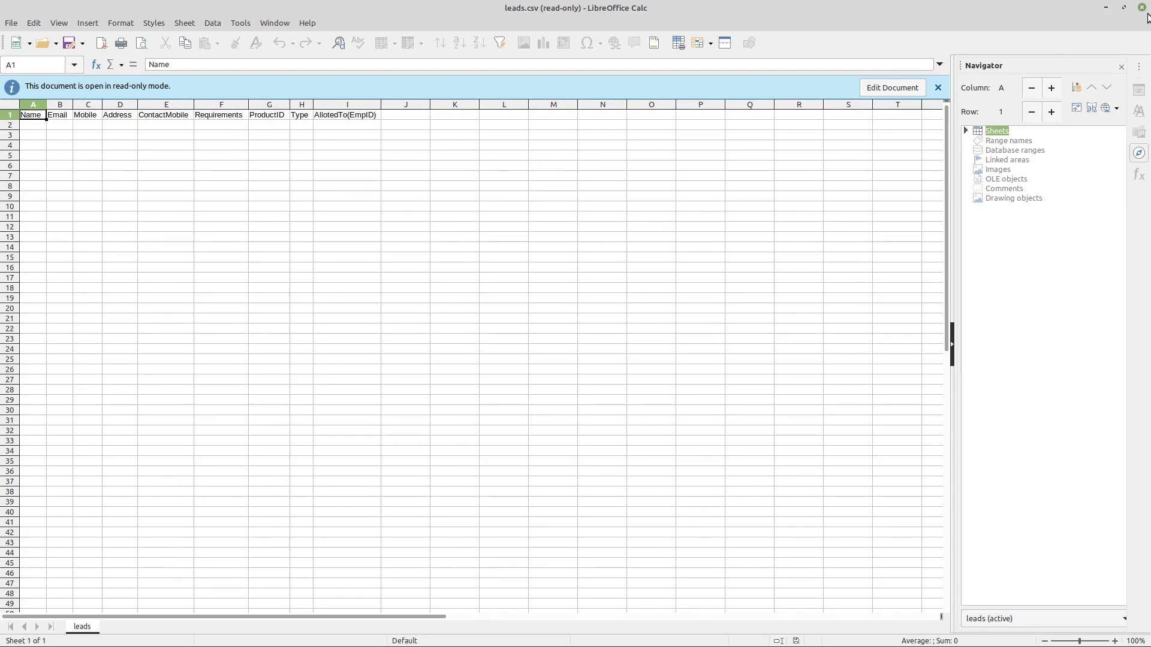
pyautogui.click(1142, 7)
pyautogui.click(1144, 9)
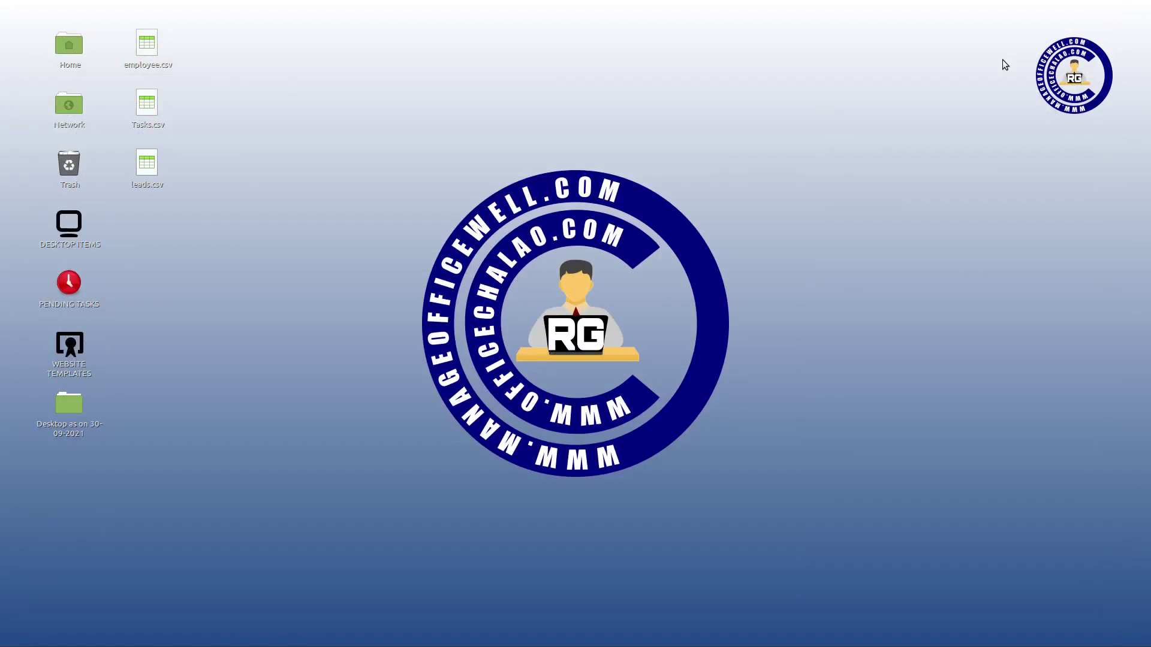